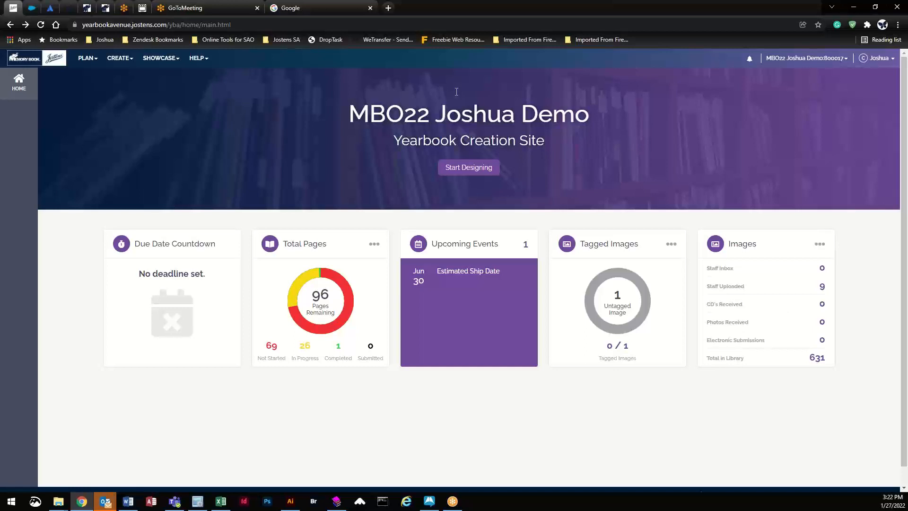
Step: Open the Image Library from the CREATE menu on the yearbook home page
left_click(121, 61)
left_click(129, 110)
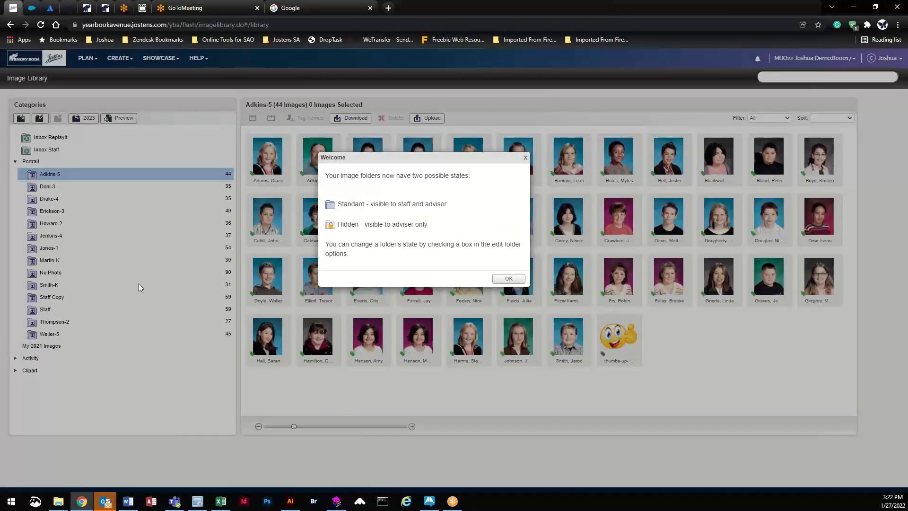
Step: Dismiss the Welcome notice and browse the Dohl-3 and Drake-4 folders, returning to Adkins-5
left_click(508, 278)
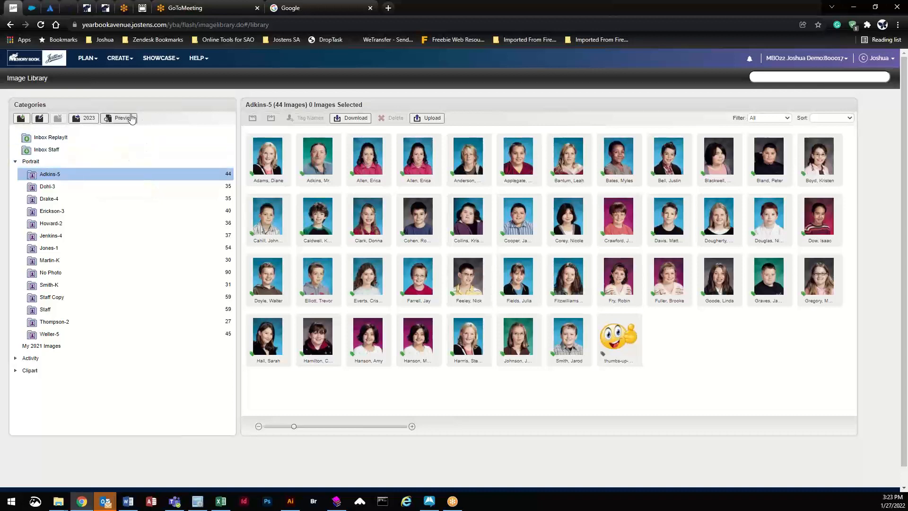
left_click(51, 187)
left_click(50, 200)
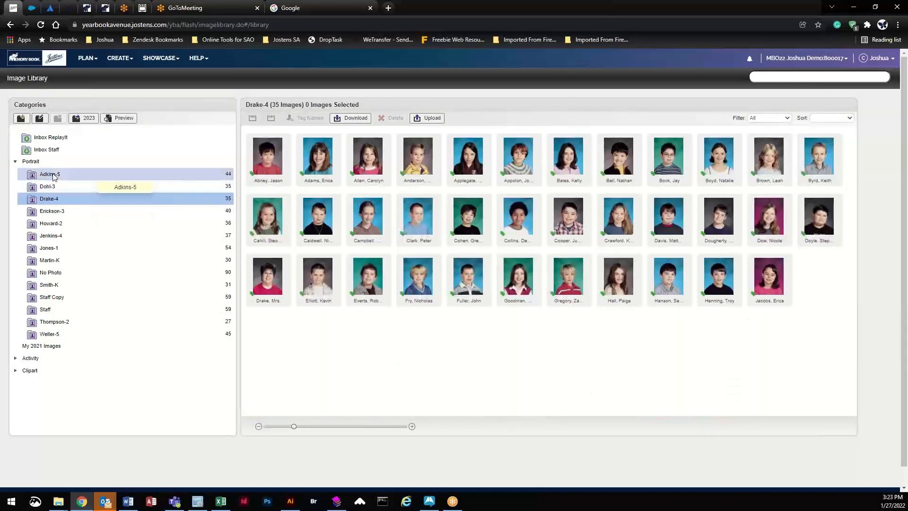
left_click(52, 175)
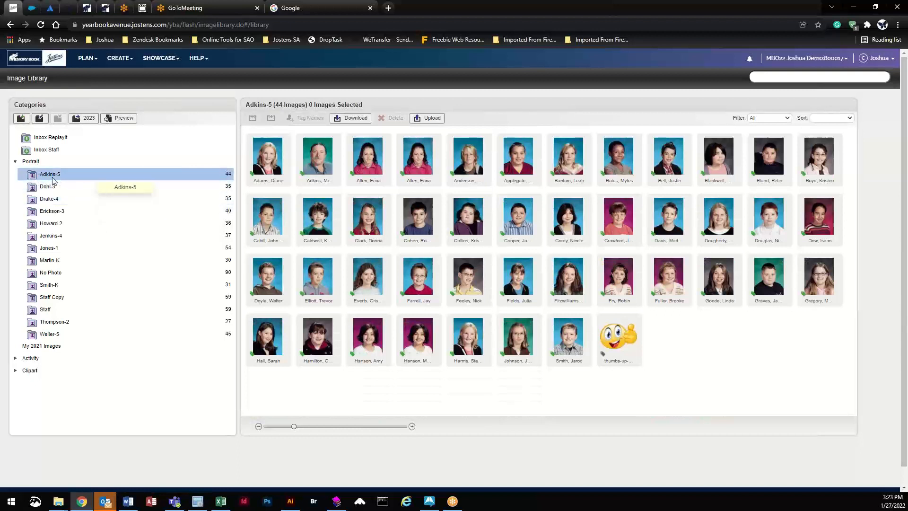
Step: Preview the Adkins-5 portraits as a three-page PDF, scroll through it, then close it
left_click(124, 119)
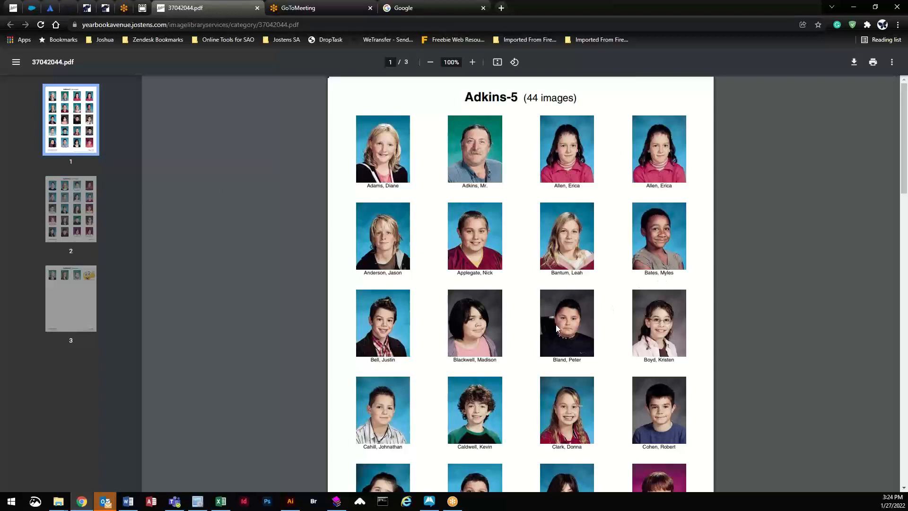
scroll(556, 325, "down", 7)
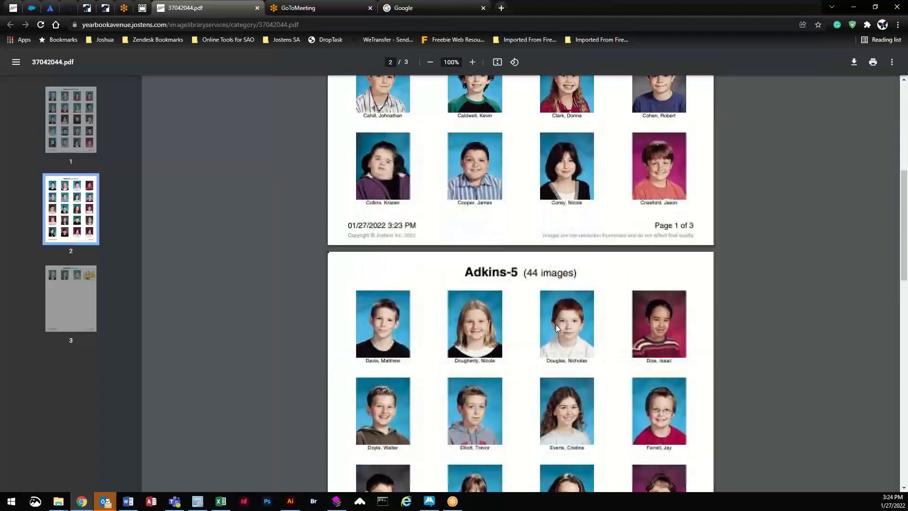
scroll(555, 324, "down", 5)
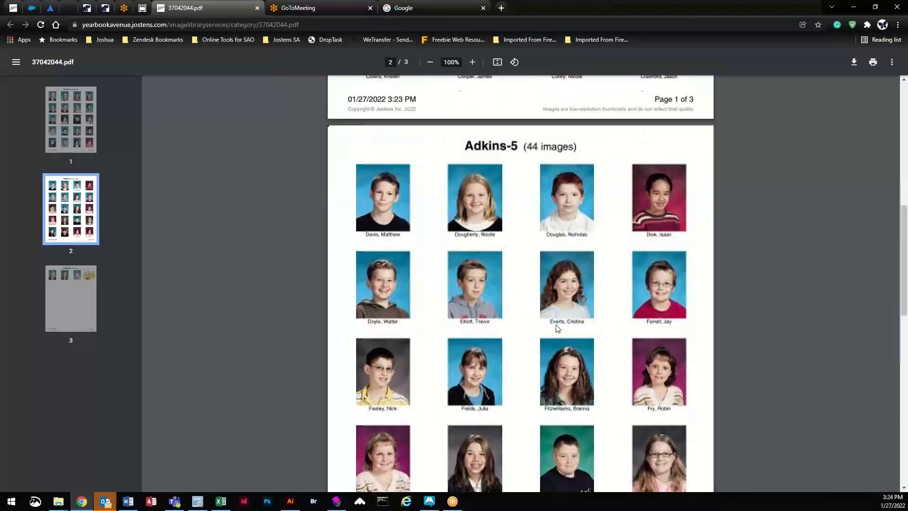
scroll(556, 324, "down", 5)
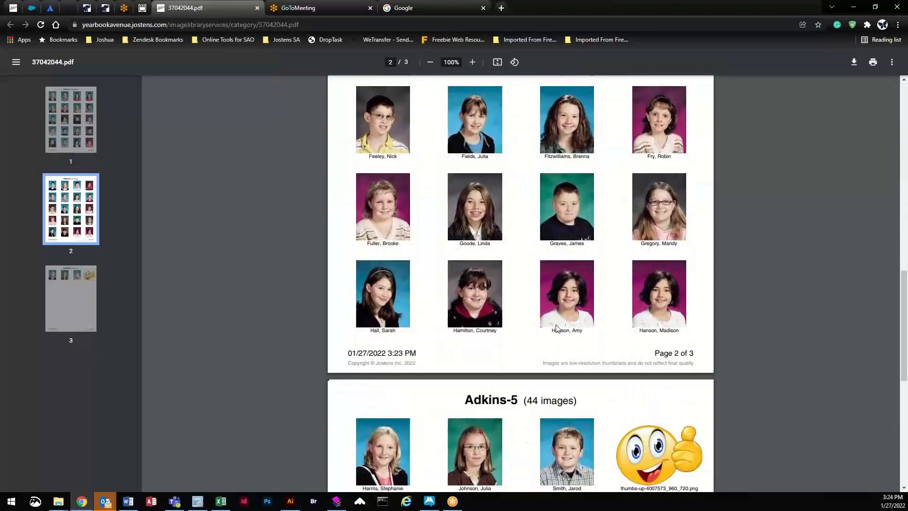
scroll(555, 329, "down", 2)
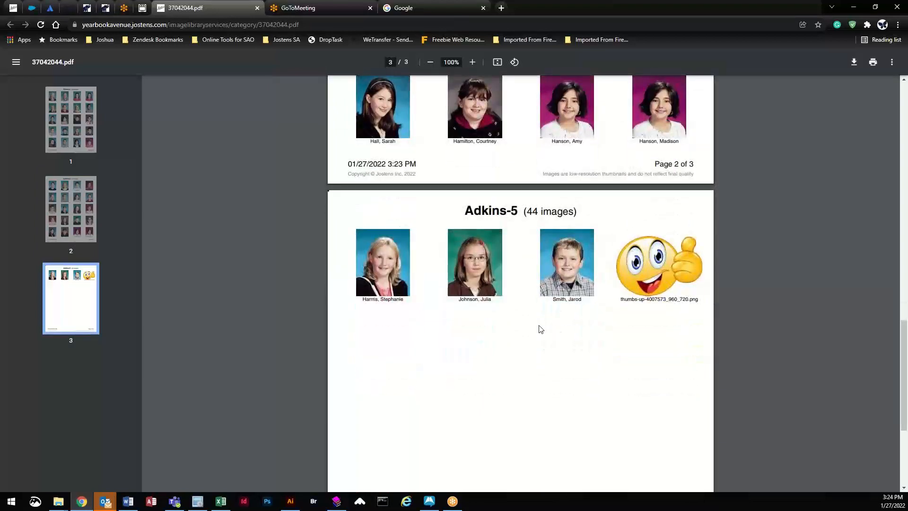
left_click(11, 9)
middle_click(188, 9)
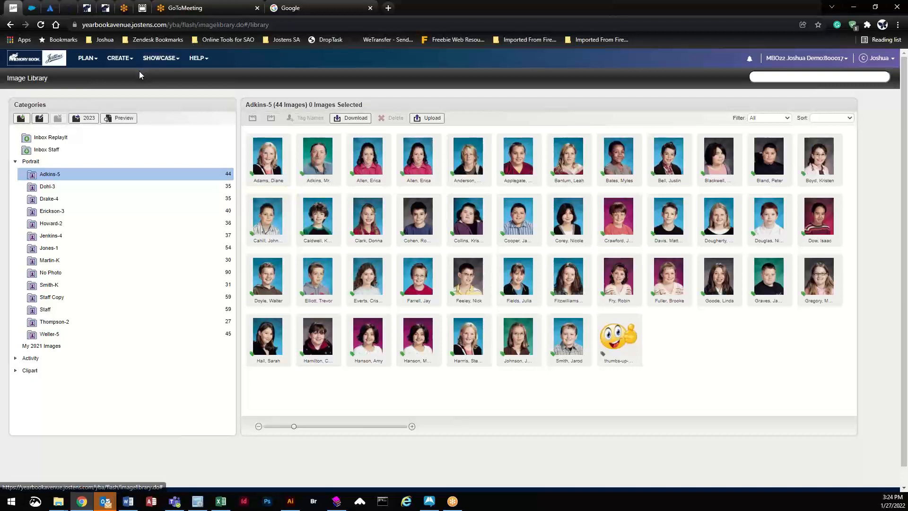
Step: Open the Coverage Report and scroll through the student list
left_click(119, 61)
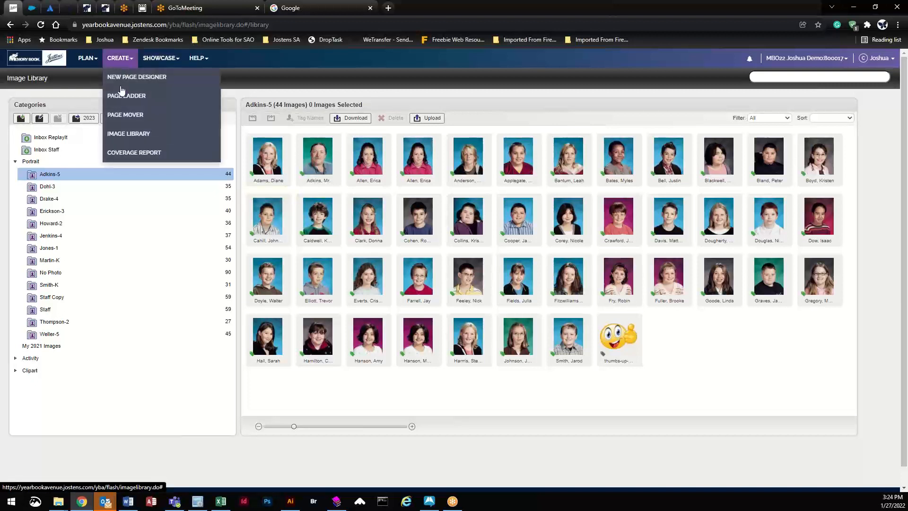
left_click(128, 153)
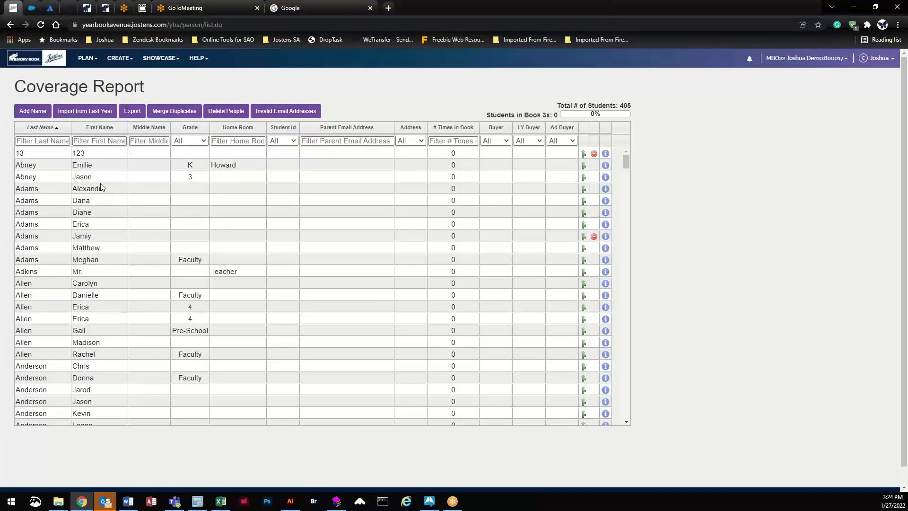
scroll(41, 264, "down", 2)
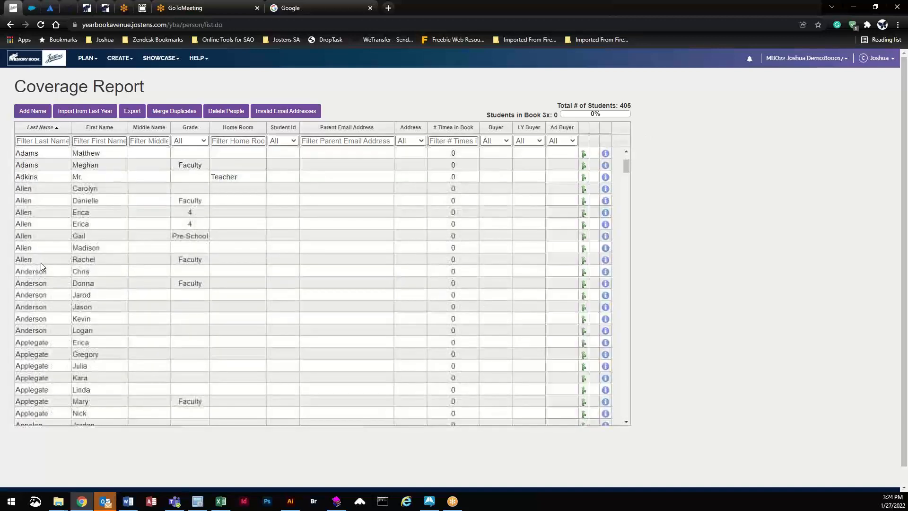
scroll(47, 270, "down", 10)
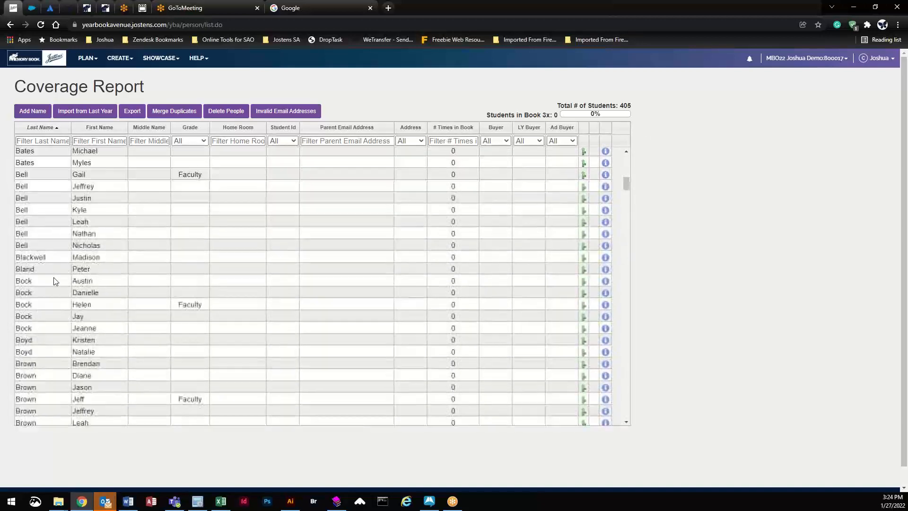
scroll(54, 282, "down", 8)
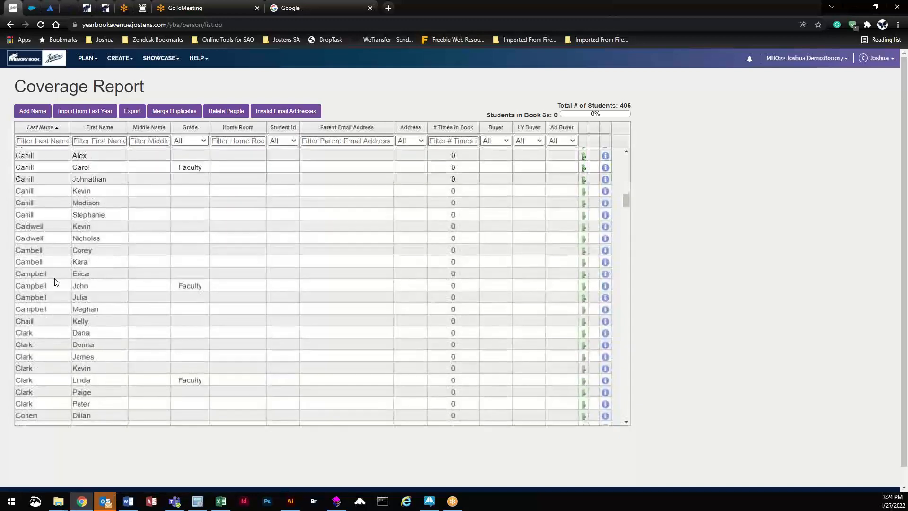
scroll(55, 280, "down", 10)
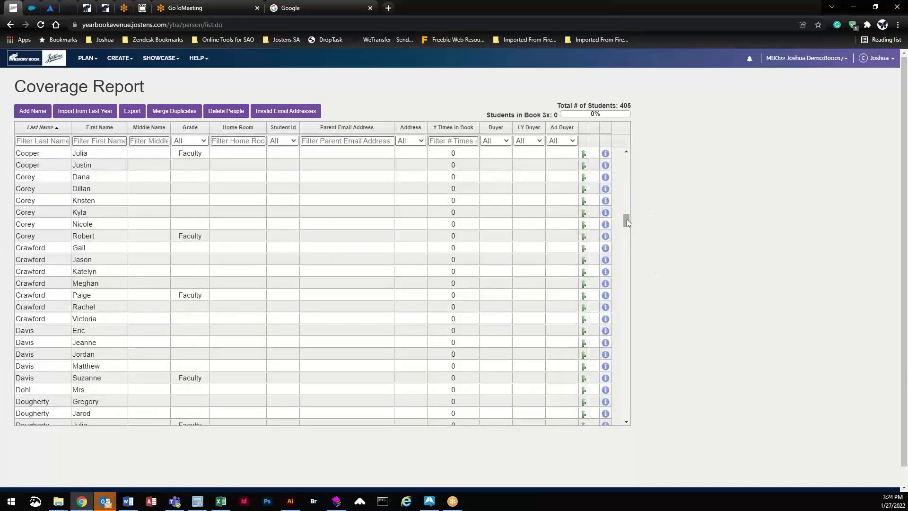
left_click_drag(627, 219, 618, 130)
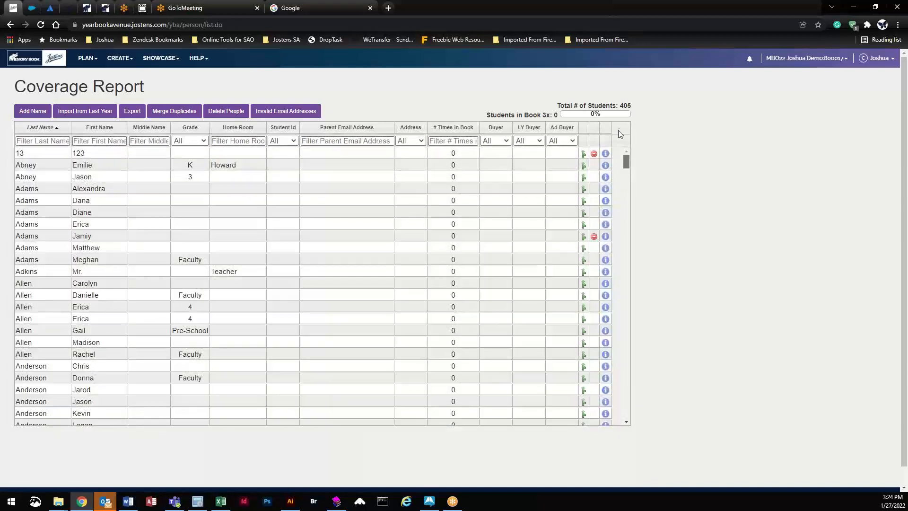
Step: Sort the list by Last Name, First Name, Grade, Home Room, and finally # Times in Book
left_click(42, 128)
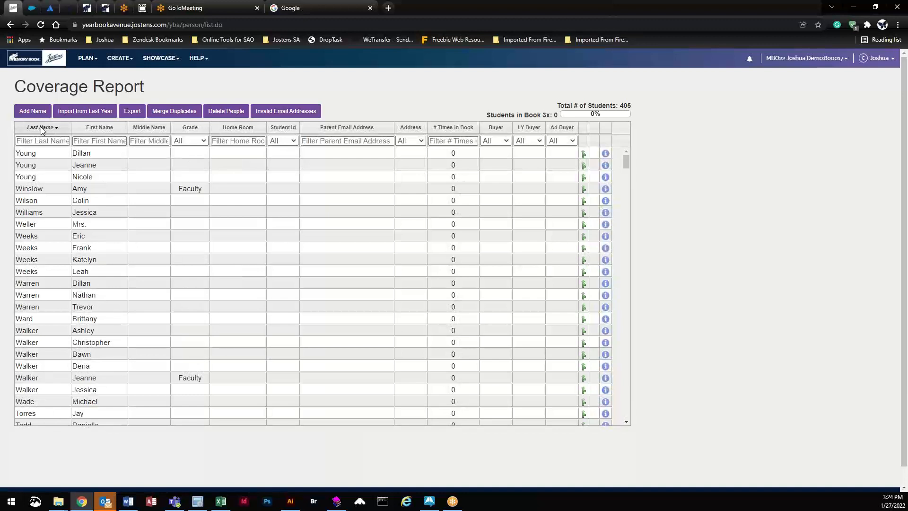
left_click(112, 126)
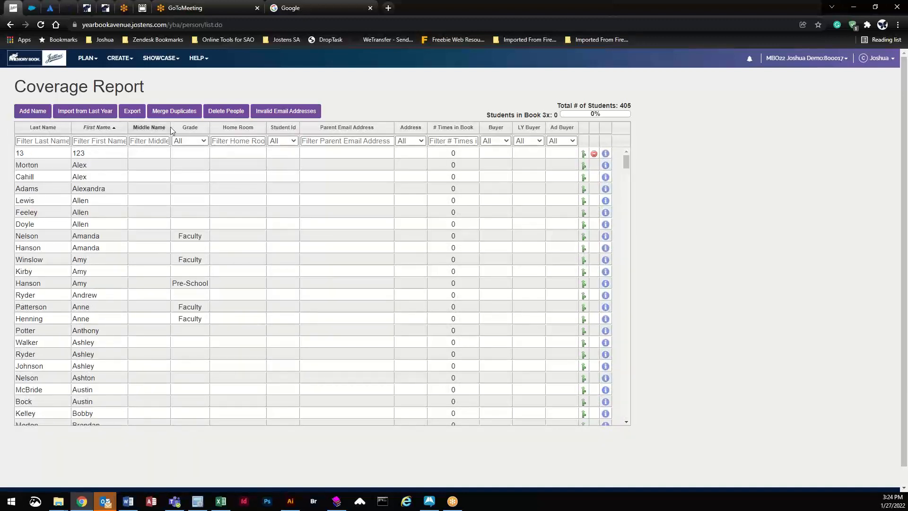
left_click(189, 128)
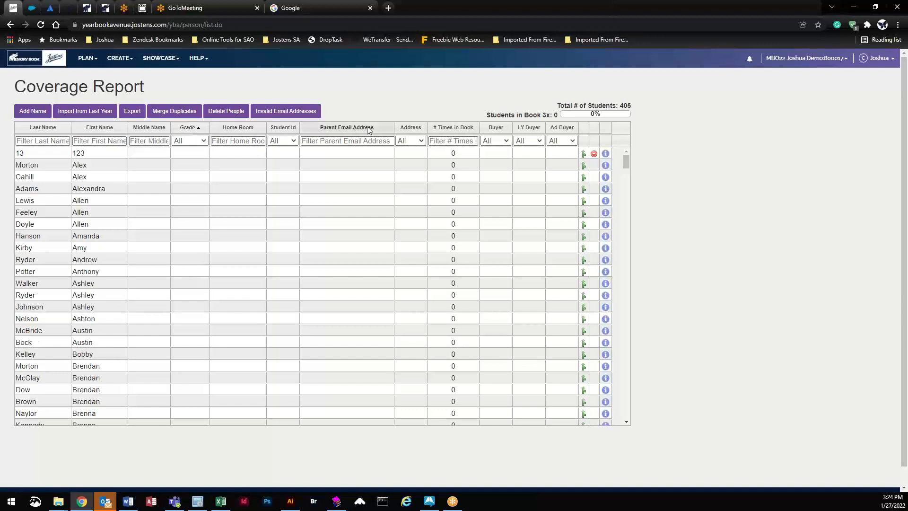
left_click(248, 128)
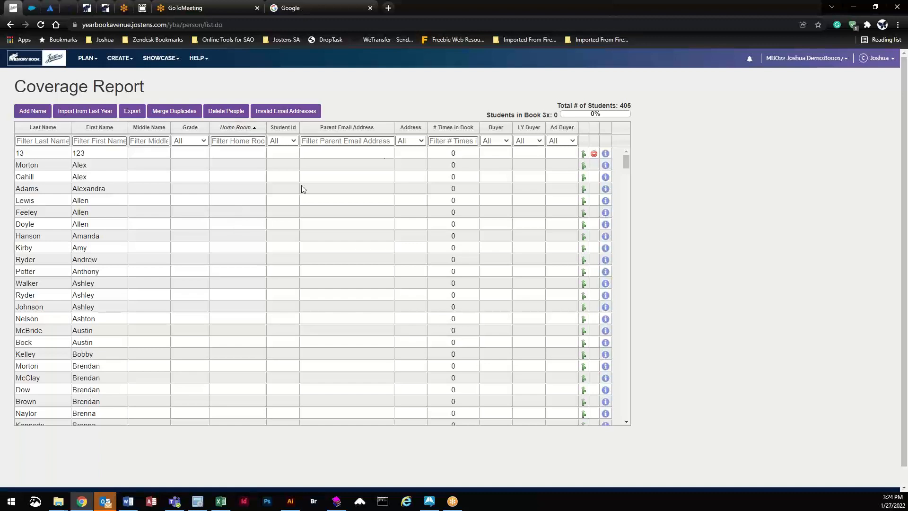
left_click(451, 129)
Step: On the Merge Students page, try keep and merge choices for the first duplicate pair
left_click(179, 113)
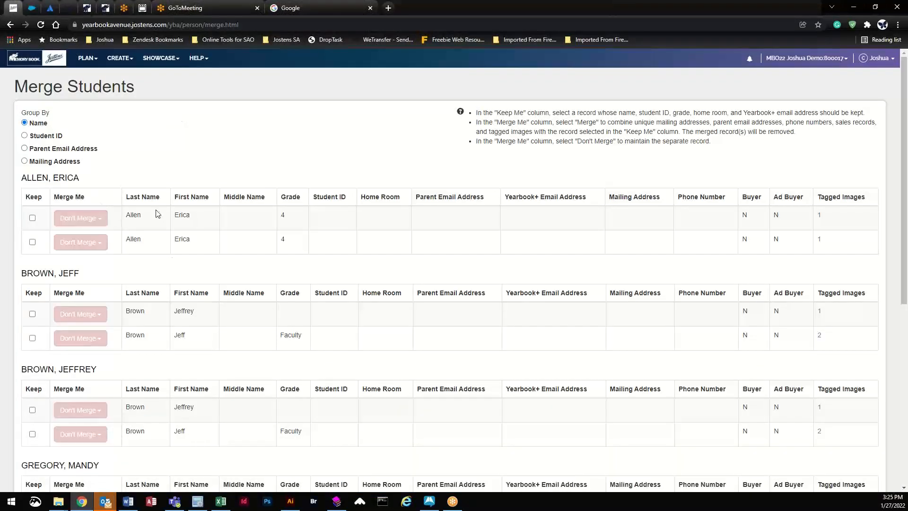
left_click(32, 218)
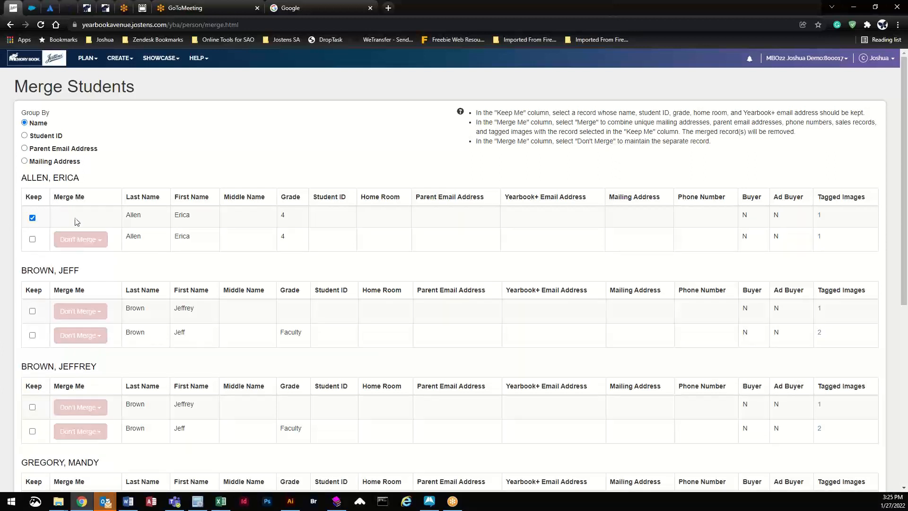
left_click(32, 218)
left_click(86, 221)
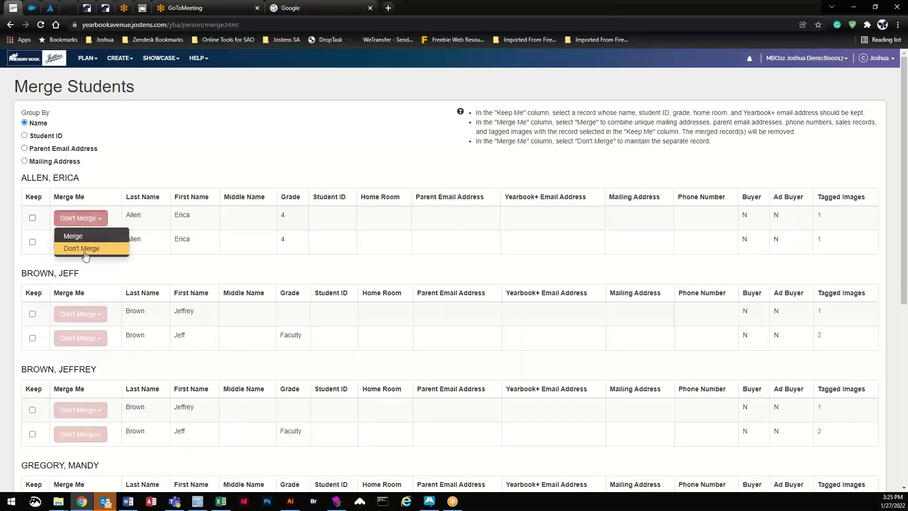
left_click(75, 237)
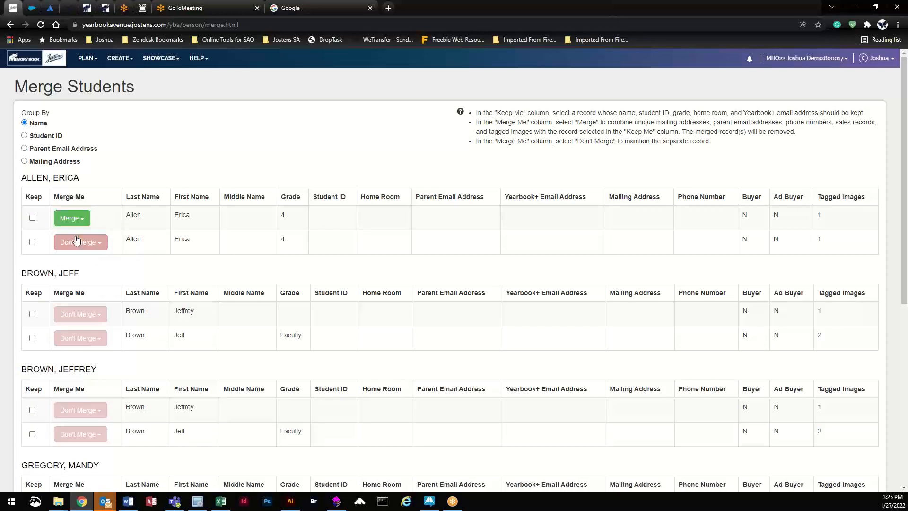
left_click(32, 243)
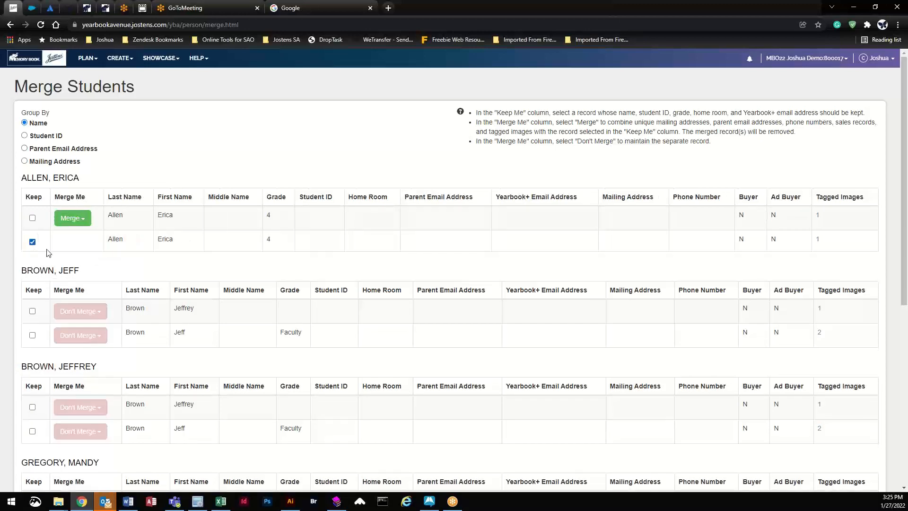
scroll(646, 311, "down", 7)
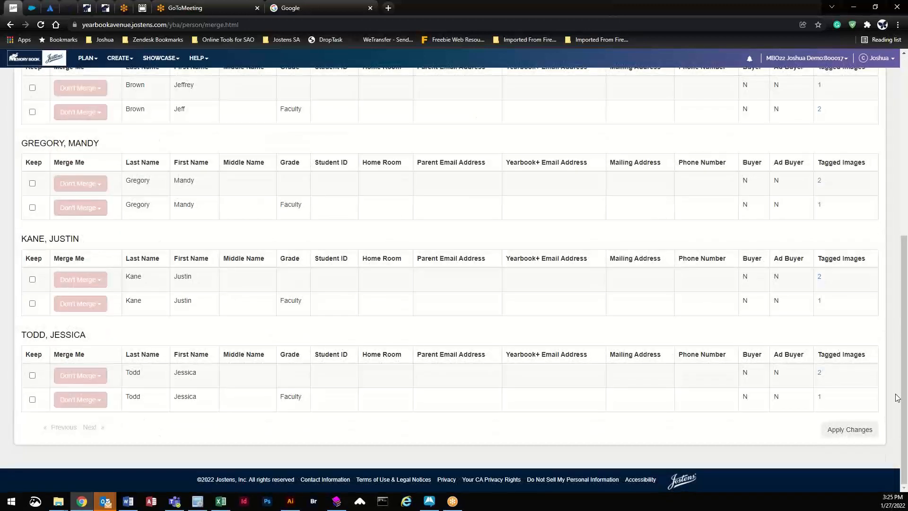
left_click(845, 432)
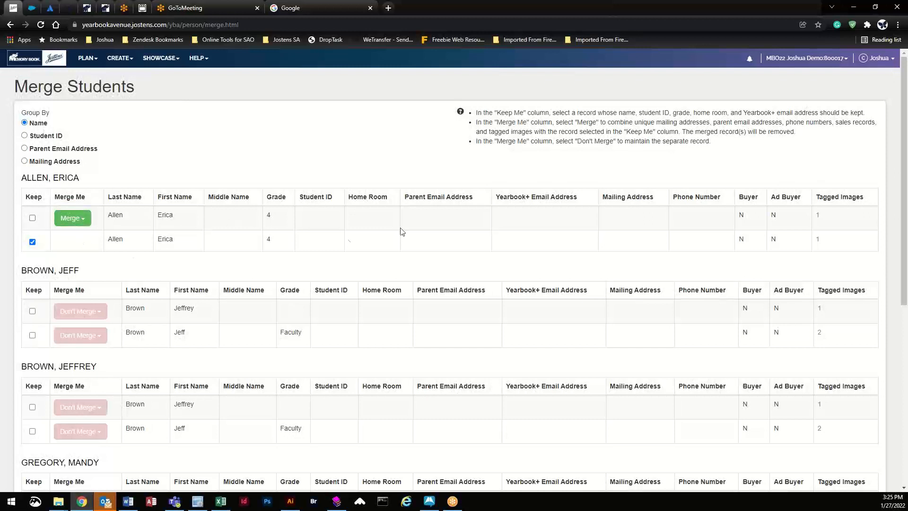
Step: Set the first duplicate record to Don't Merge and return to the Coverage Report
left_click(32, 243)
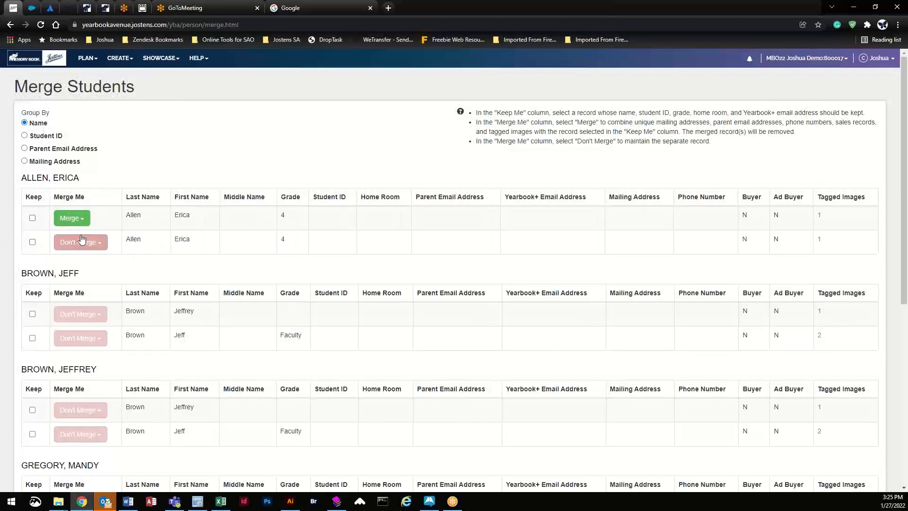
left_click(90, 240)
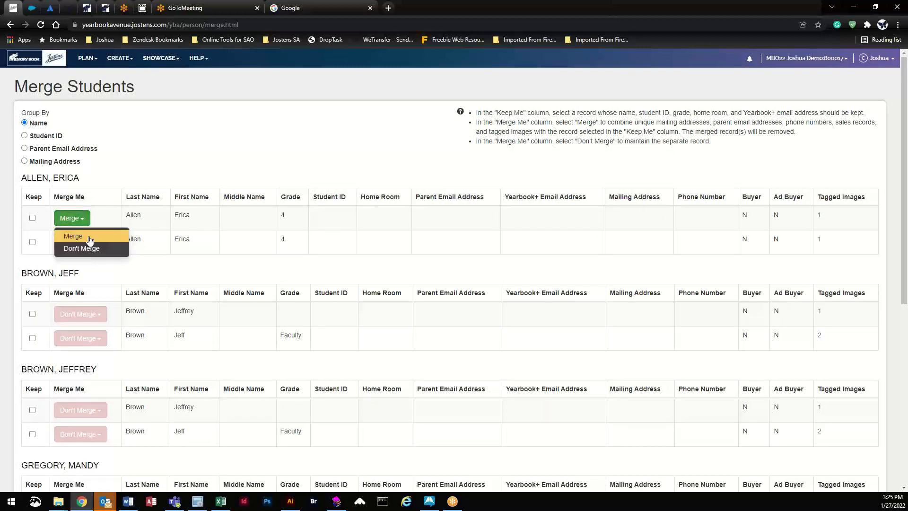
left_click(89, 240)
left_click(85, 220)
left_click(90, 250)
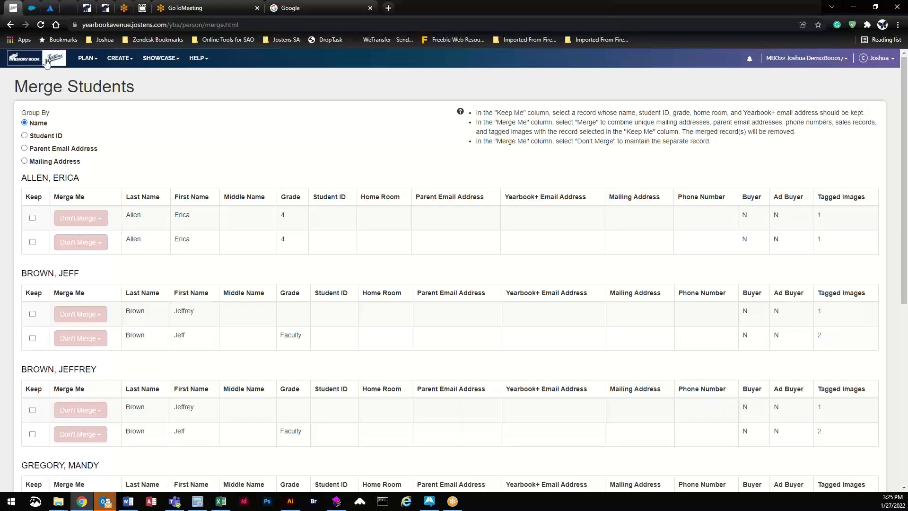
left_click(10, 25)
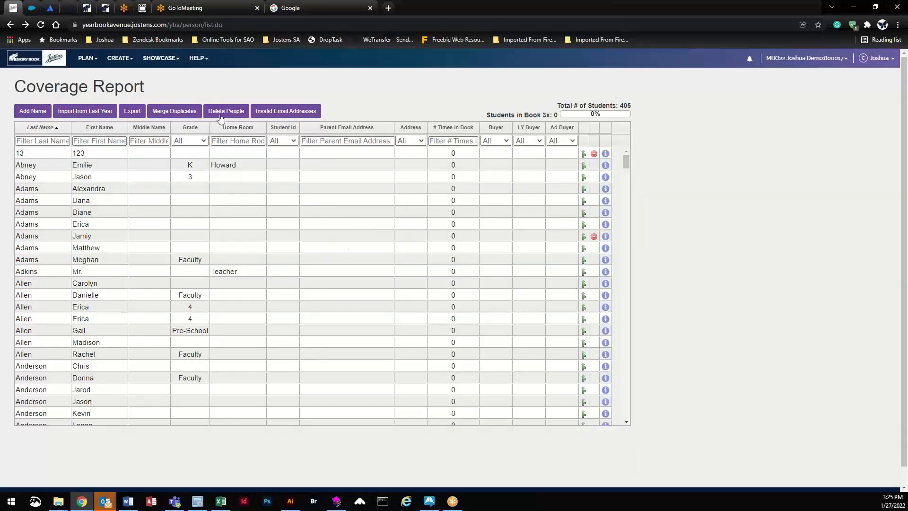
Step: Sort the student list by last name descending, grade, home room, then last name ascending
left_click(50, 166)
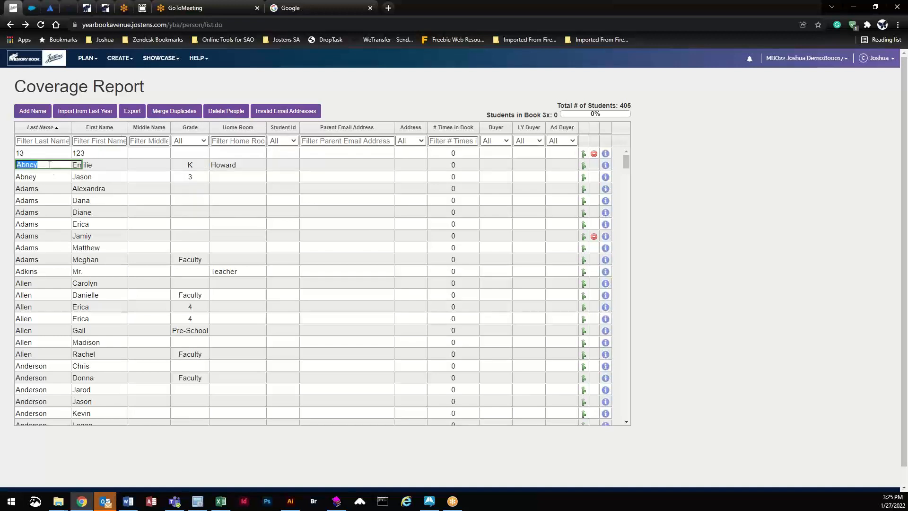
left_click(42, 127)
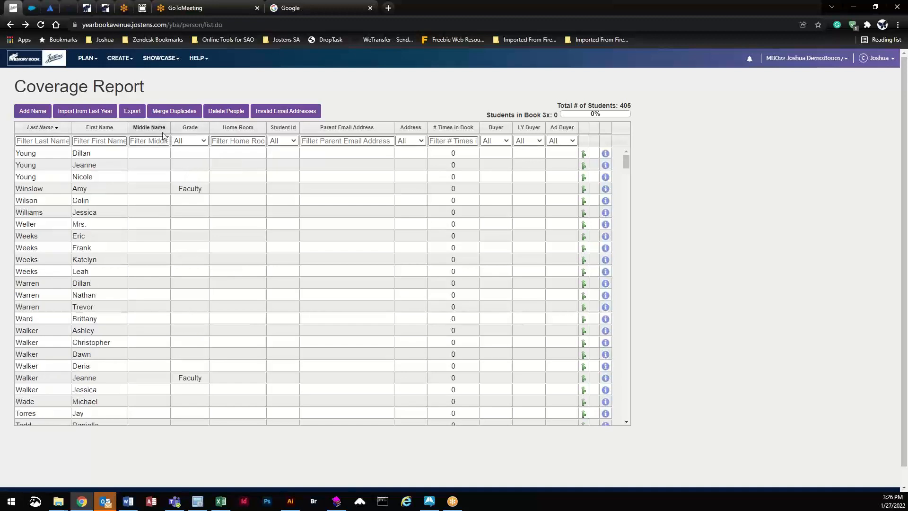
left_click(189, 128)
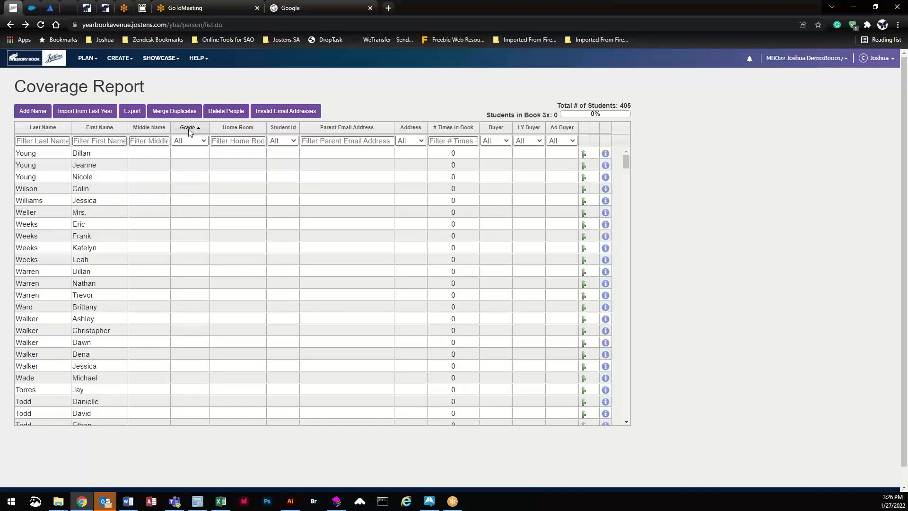
left_click(251, 129)
left_click(46, 129)
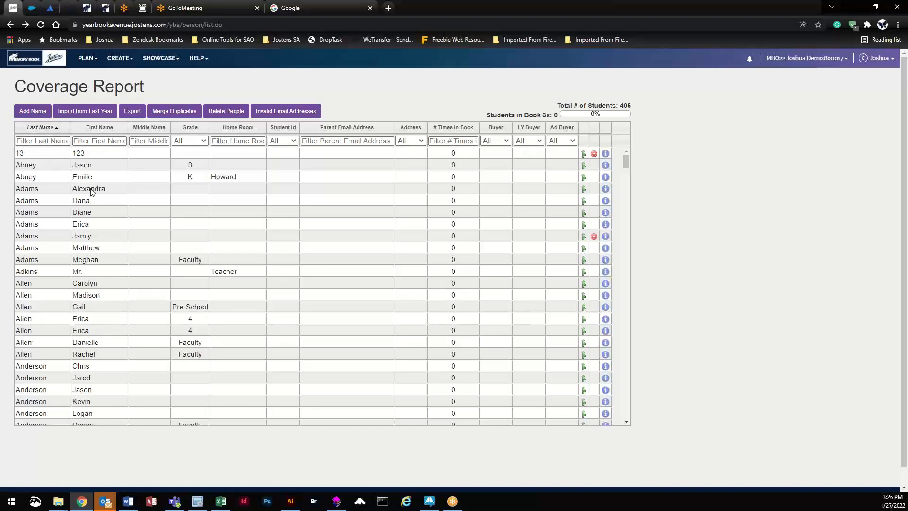
Step: Correct the spelling of the kindergartner's first name and commit the edit
left_click(104, 176)
left_click(109, 175)
left_click(156, 161)
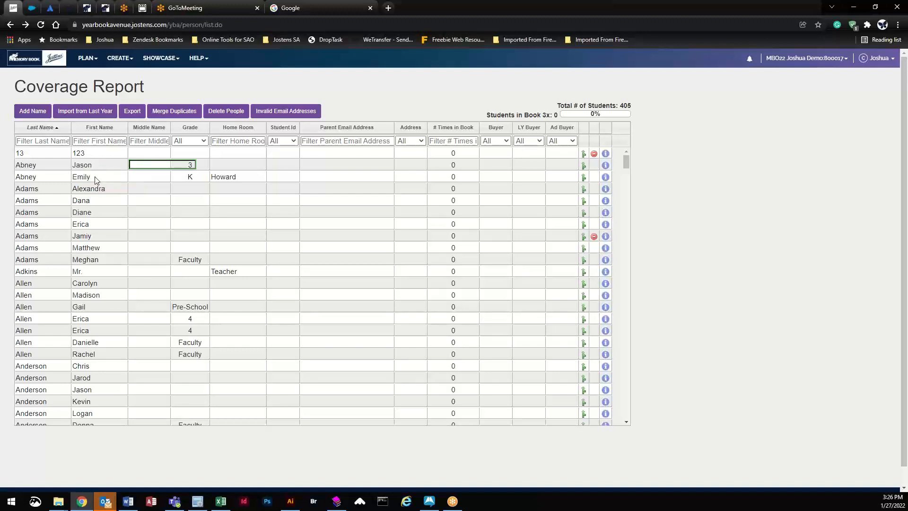
left_click(119, 58)
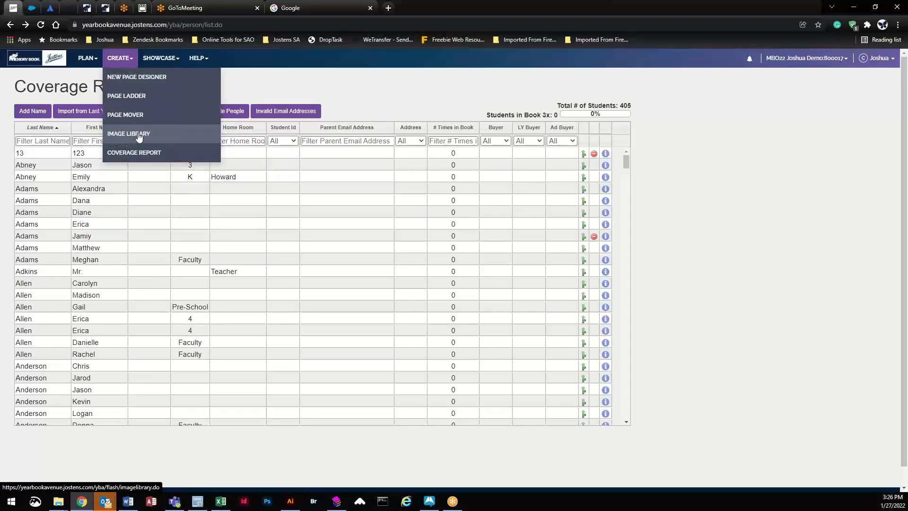
Step: Open the Image Library and view Drake-4, Erickson-3 and Howard-2, ending on Adkins-5's 44 portraits
left_click(137, 134)
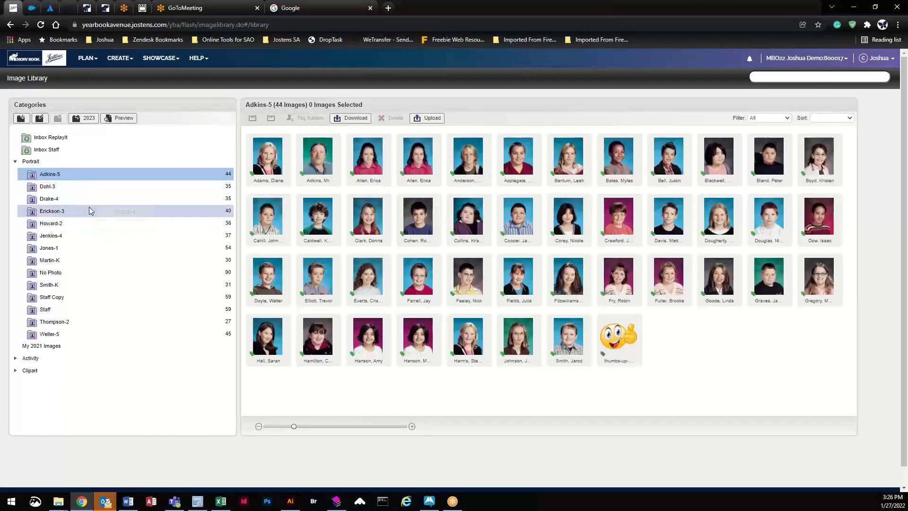
left_click(93, 201)
left_click(92, 210)
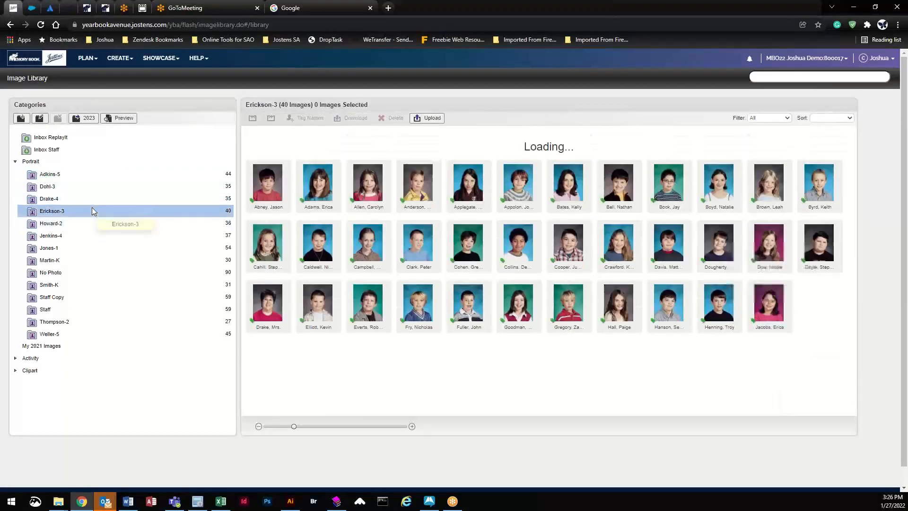
left_click(87, 221)
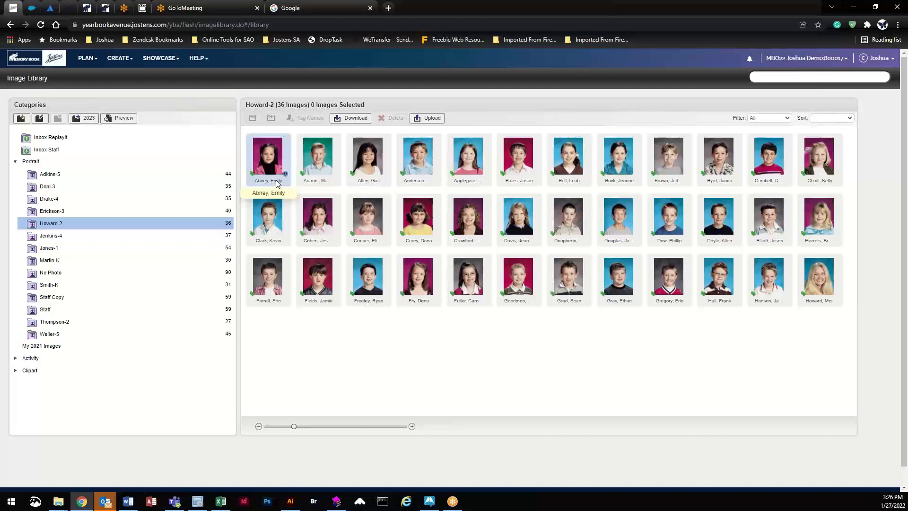
left_click(85, 175)
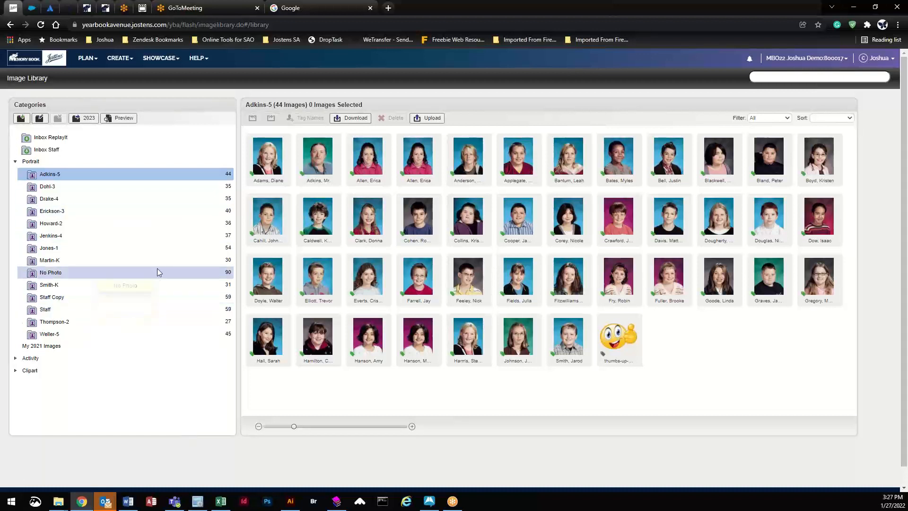
Step: Drag NP105.jpg from the No Photo folder onto Adkins-5, then open Adkins-5
left_click(158, 269)
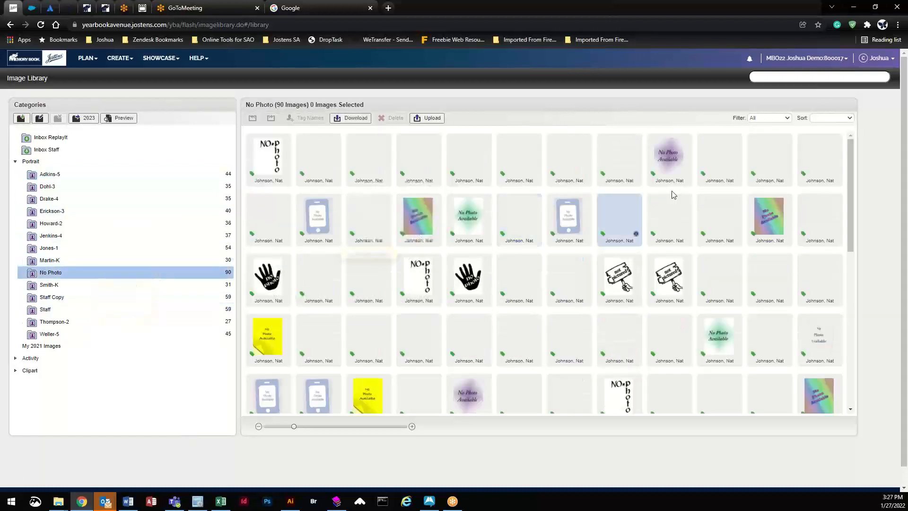
scroll(426, 340, "down", 5)
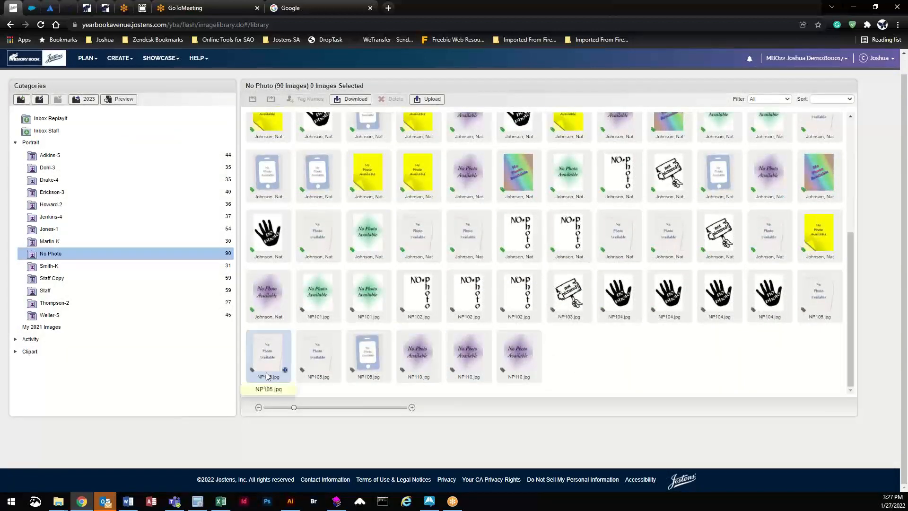
mouse_move(266, 352)
left_mouse_down()
mouse_move(247, 326)
mouse_move(277, 347)
left_mouse_up()
left_click_drag(186, 288, 139, 160)
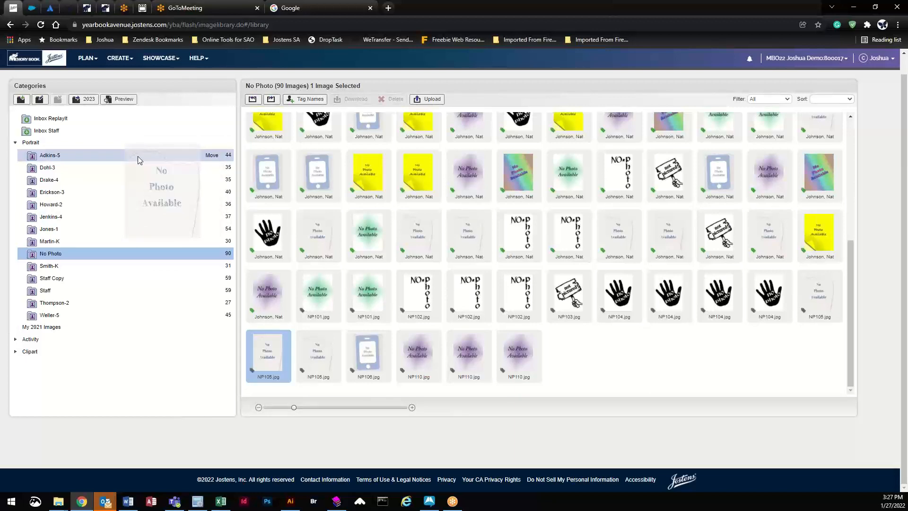
left_click_drag(139, 157, 138, 156)
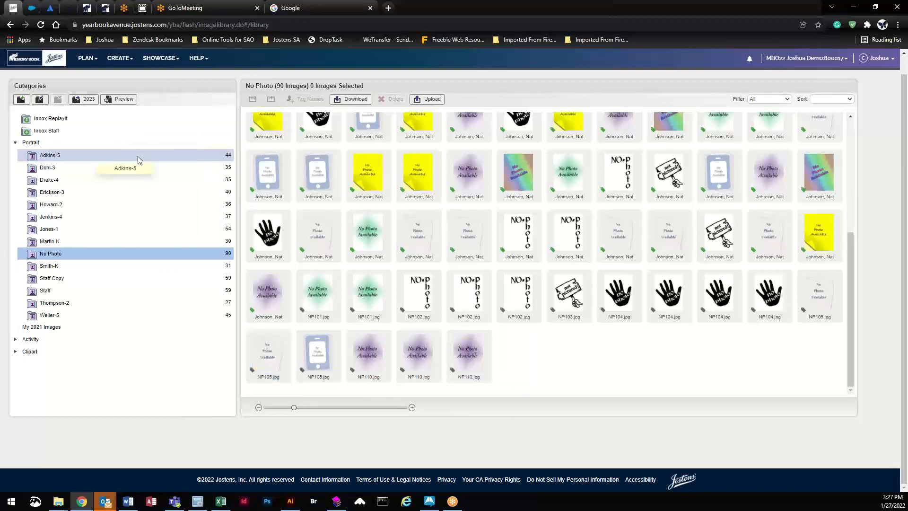
left_click(138, 156)
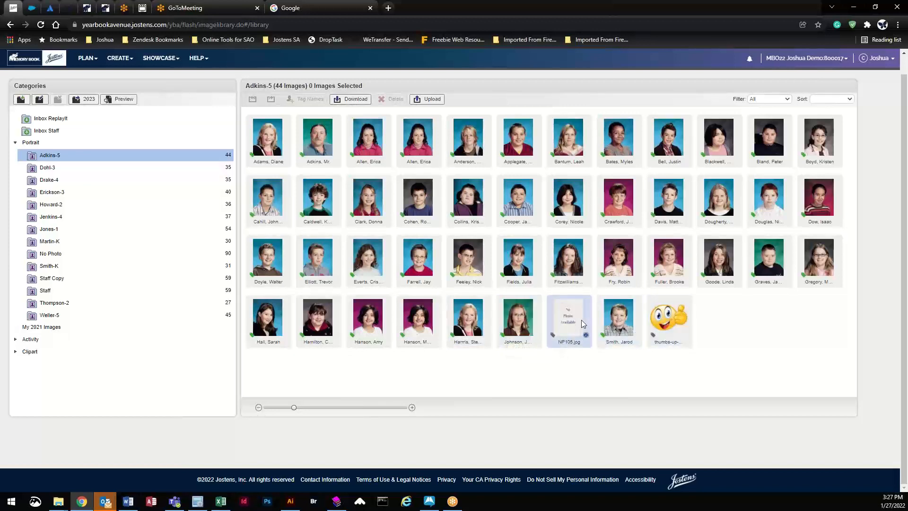
Step: Open NP105's image details and add a new person, entering the student's first and last name
left_click(587, 338)
left_click(587, 337)
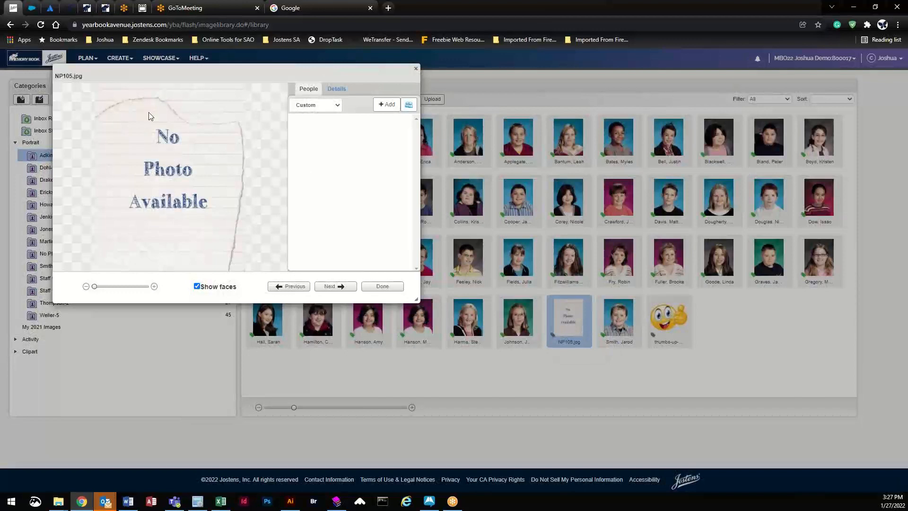
left_click(390, 105)
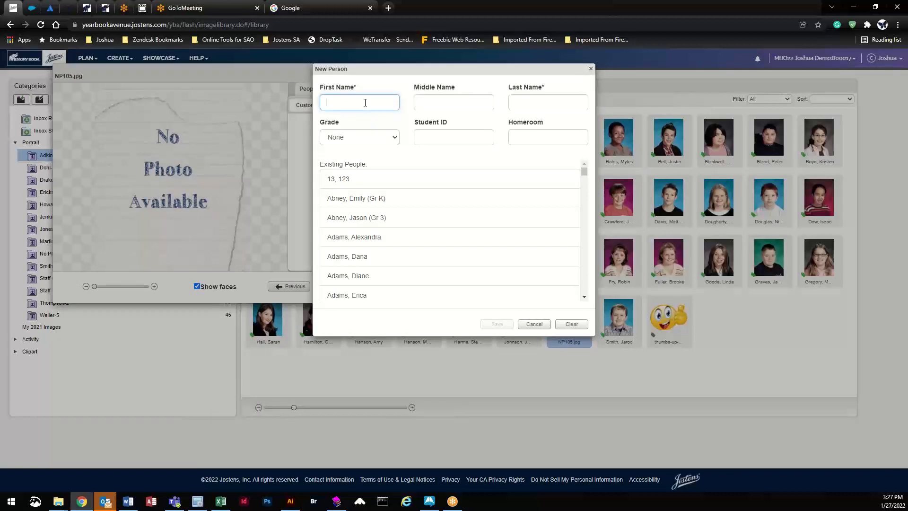
type("Tom")
key("Tab")
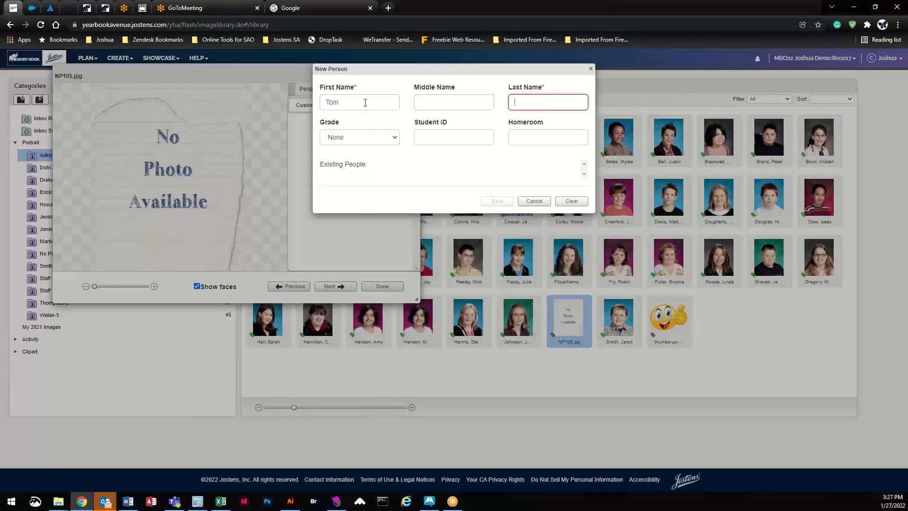
type("AND")
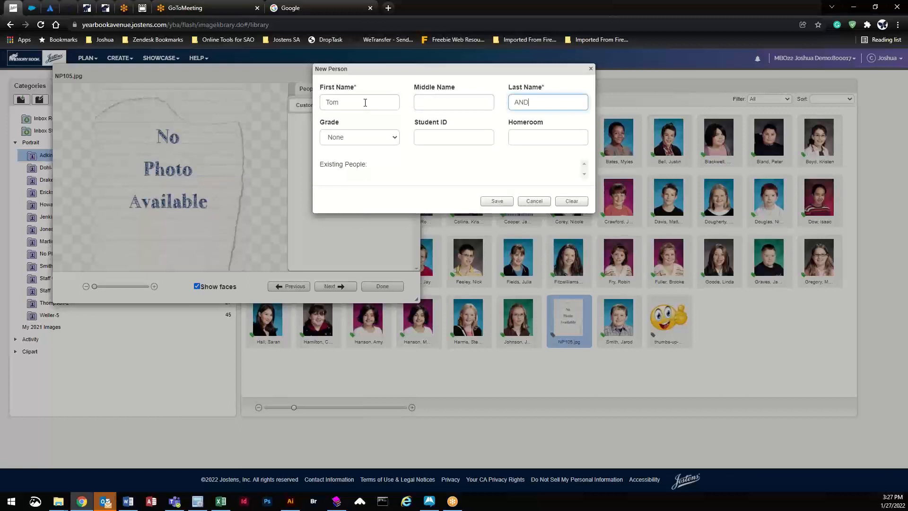
key("BackSpace")
key("BackSpace")
key("Tab")
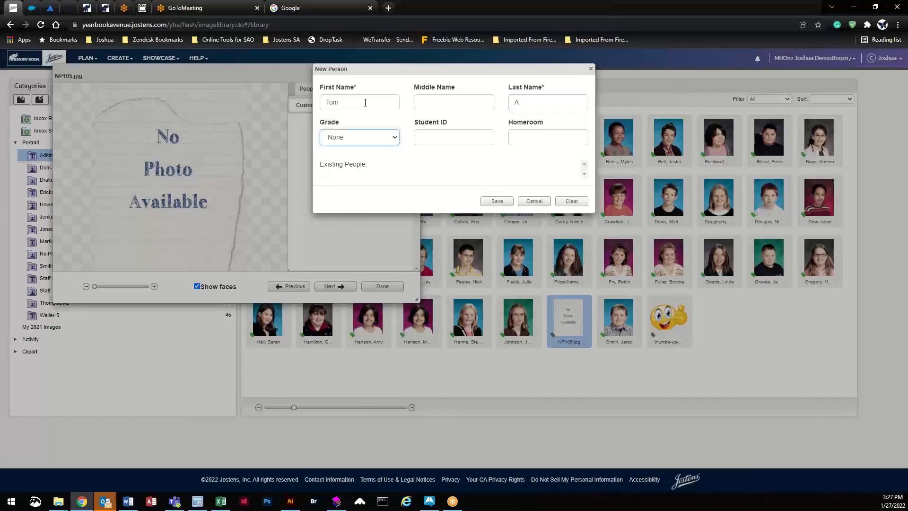
left_click(564, 103)
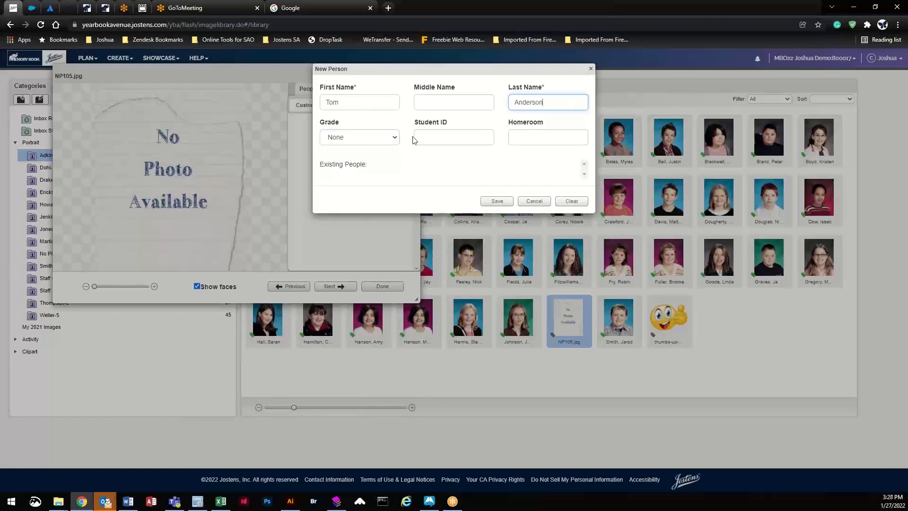
Step: Set the new person's grade to 4th Grade, save the tag, and close the details
left_click(387, 137)
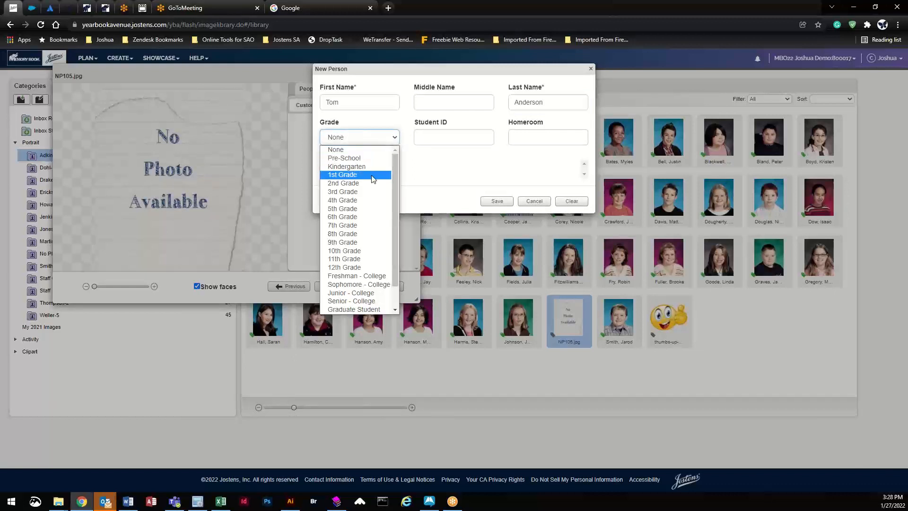
left_click(372, 200)
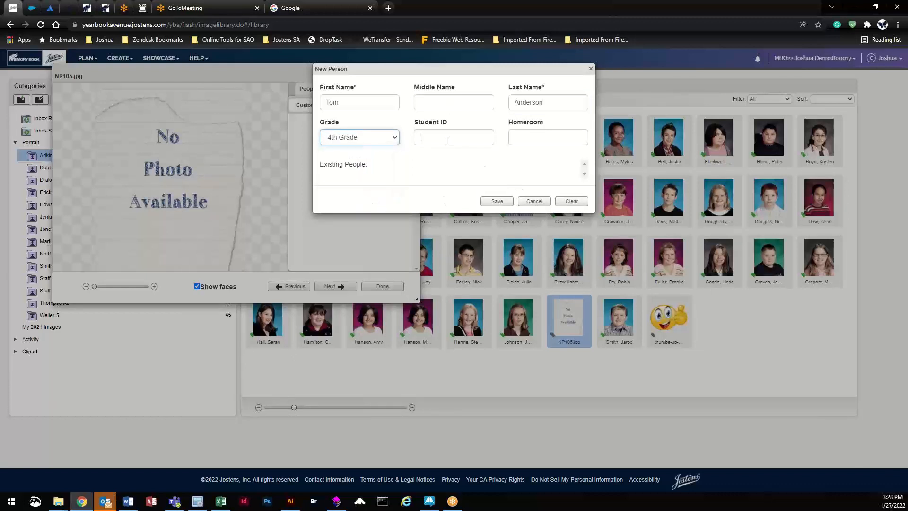
key("Tab")
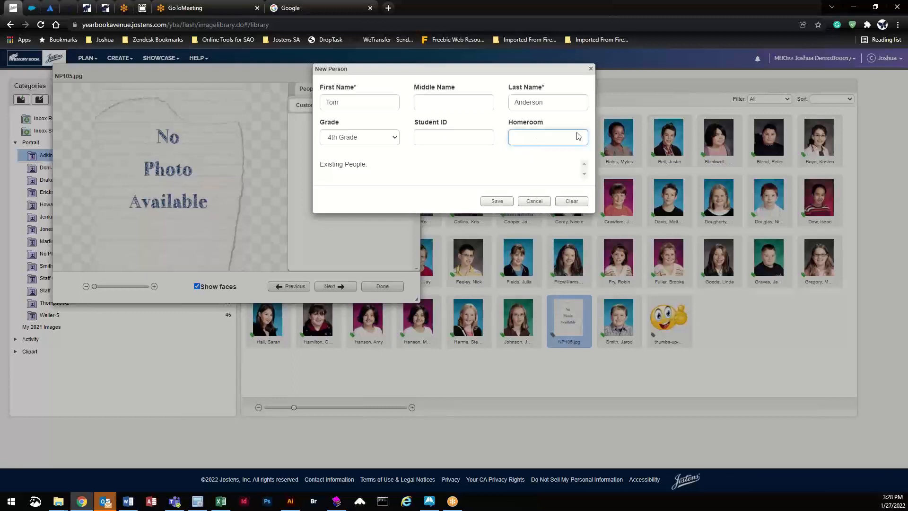
left_click(494, 201)
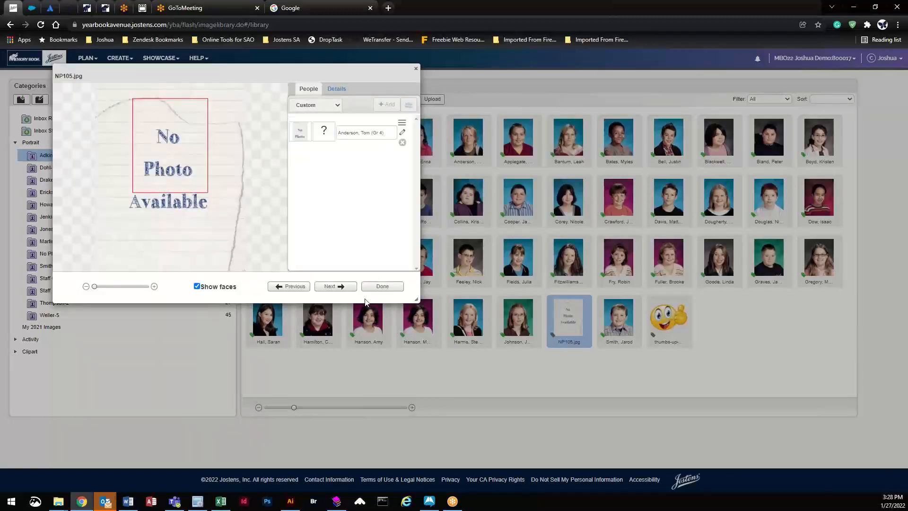
left_click(398, 288)
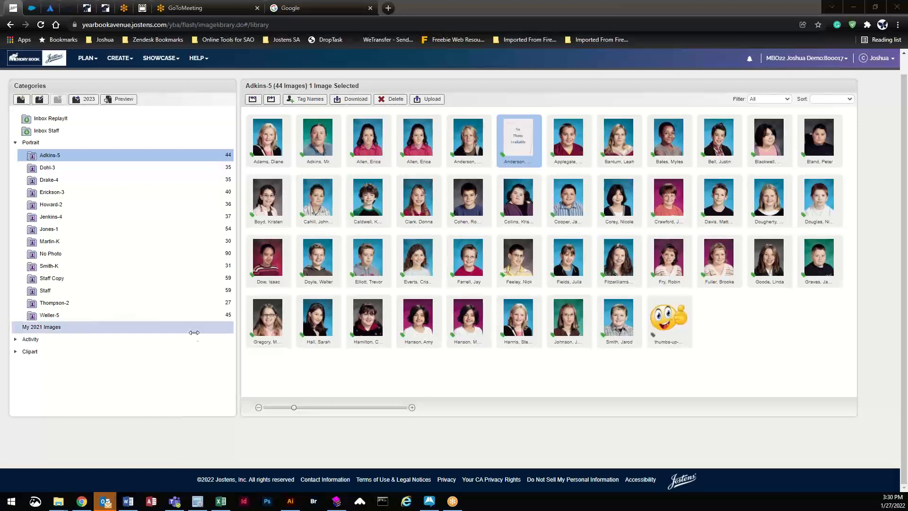
left_click(723, 316)
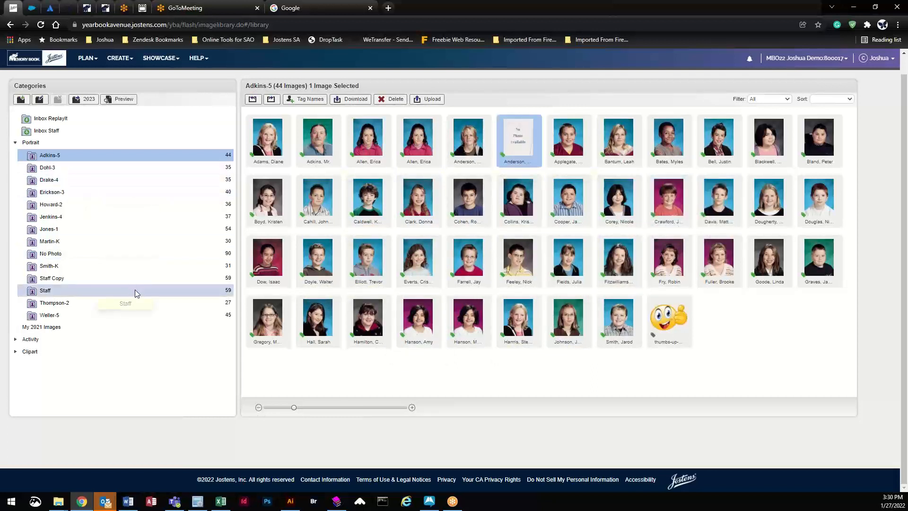
Step: Inspect People tags on No Photo and Adkins-5 placeholder images, ending on No Photo's 90 images
left_click(143, 290)
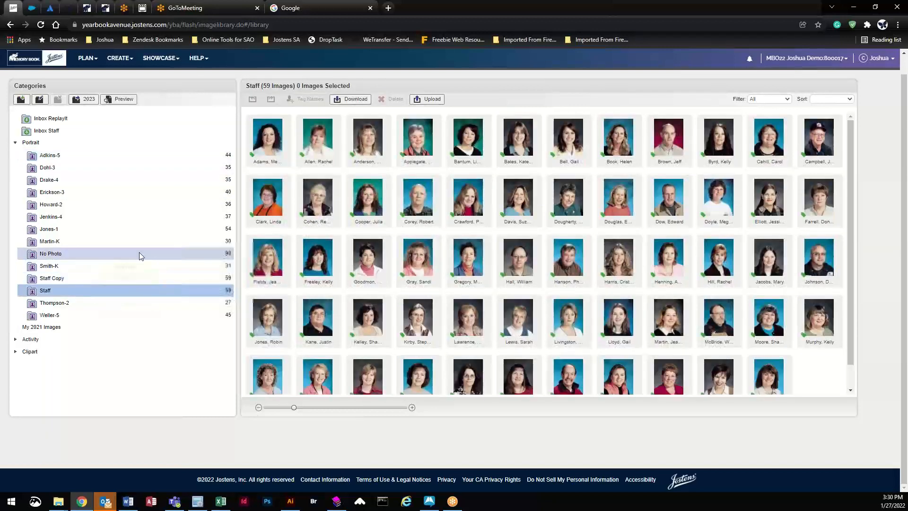
left_click(140, 253)
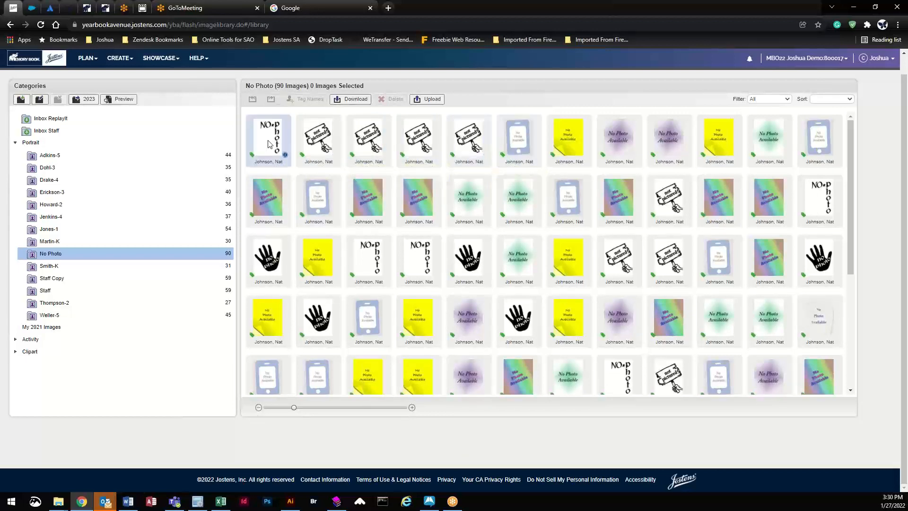
left_click(286, 156)
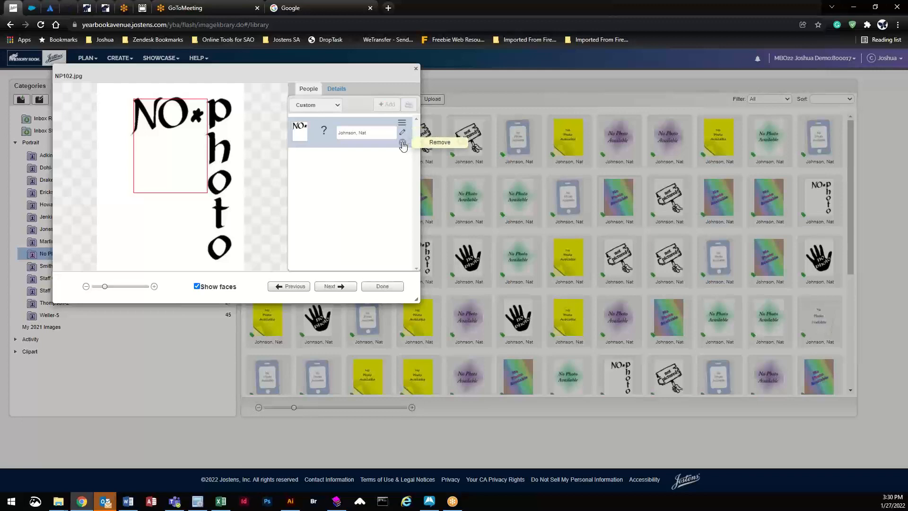
left_click(416, 69)
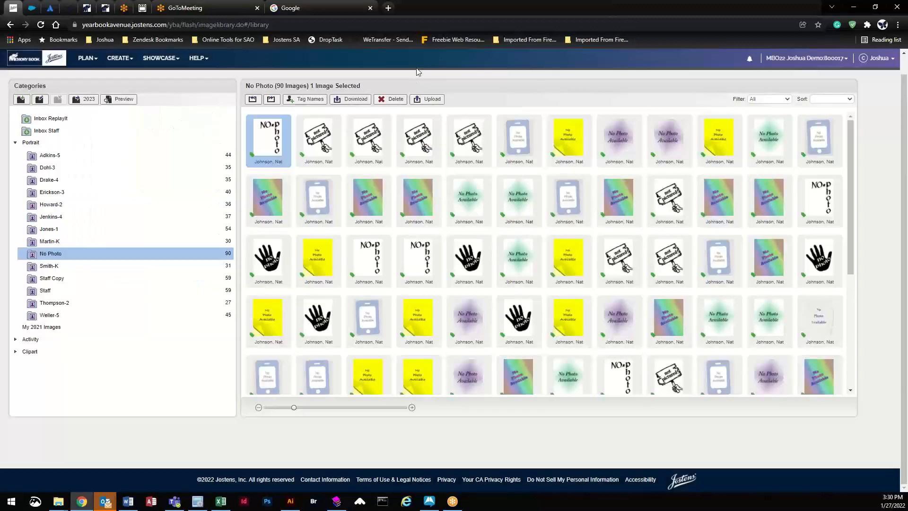
left_click(115, 157)
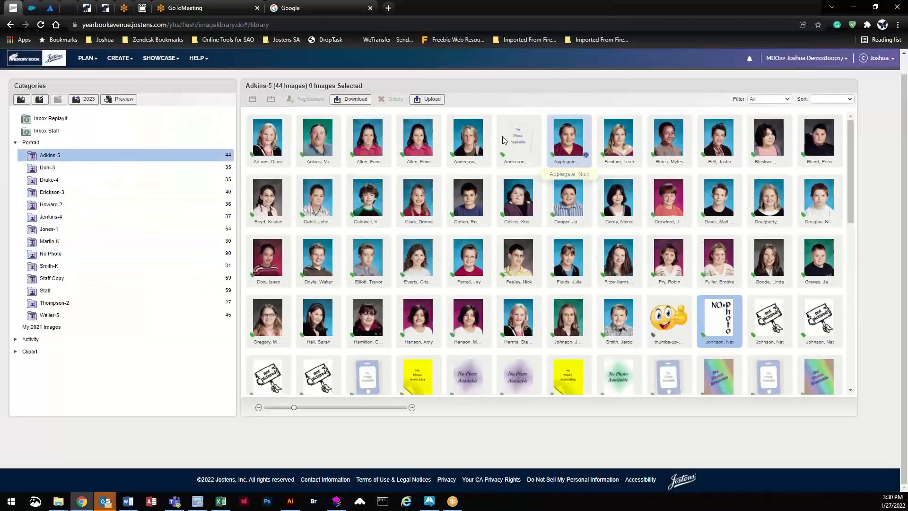
double_click(505, 141)
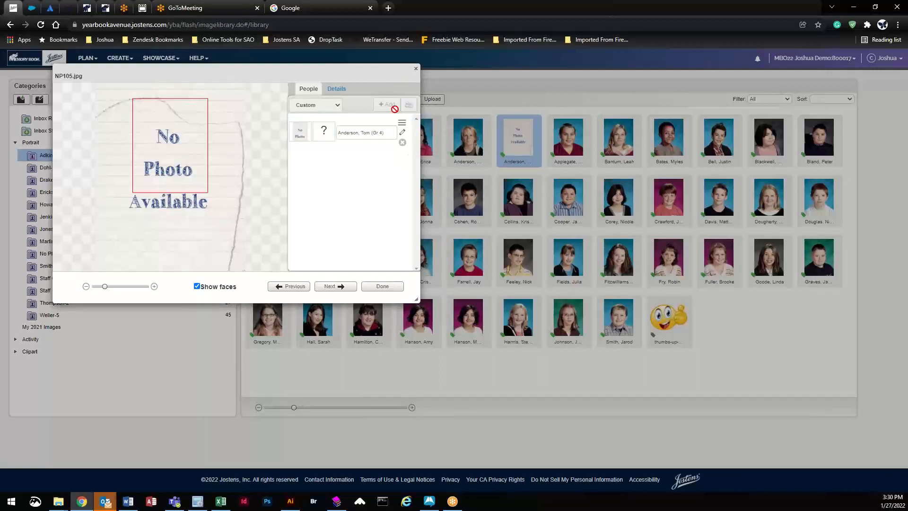
left_click(417, 70)
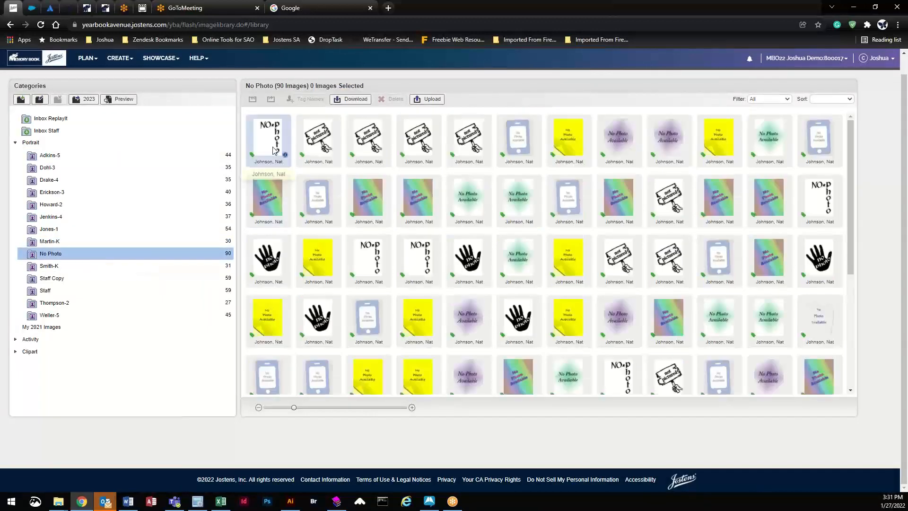
Step: Retag NP102.jpg with a newly created student (first and last name), then open NP103.jpg's details
double_click(286, 158)
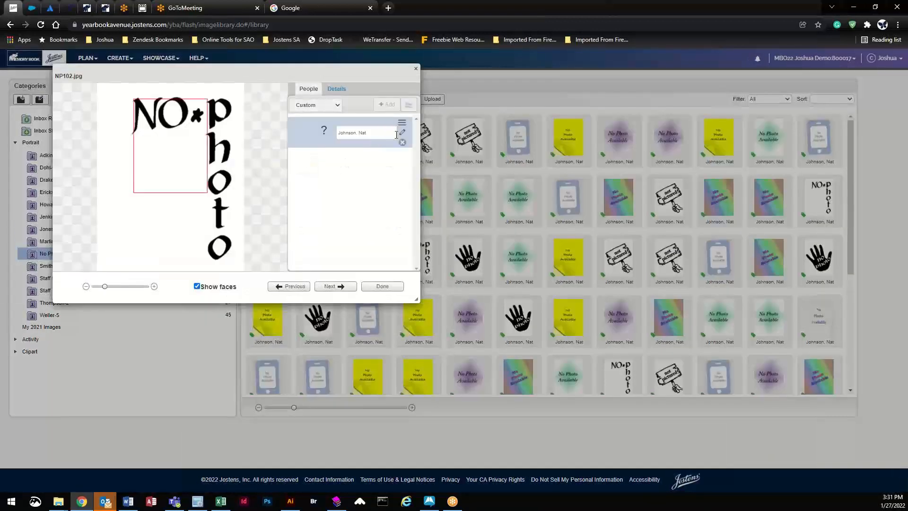
left_click(402, 145)
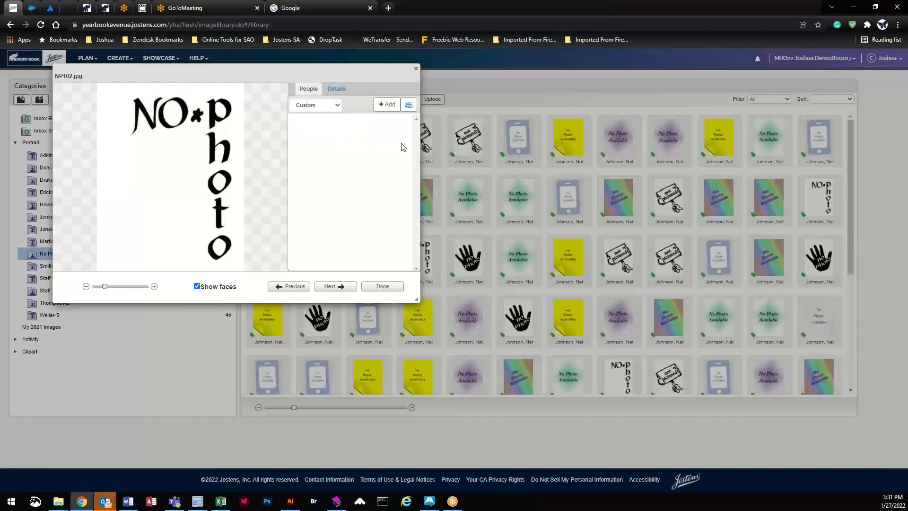
left_click(387, 104)
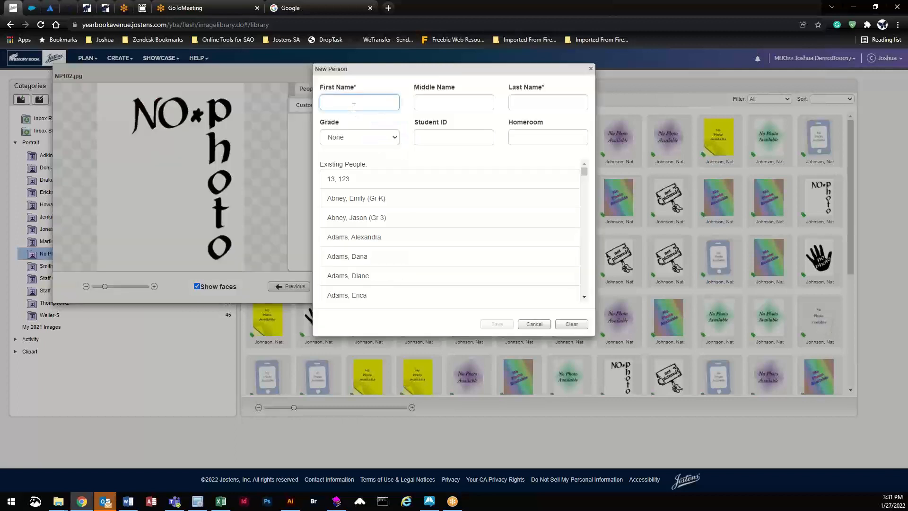
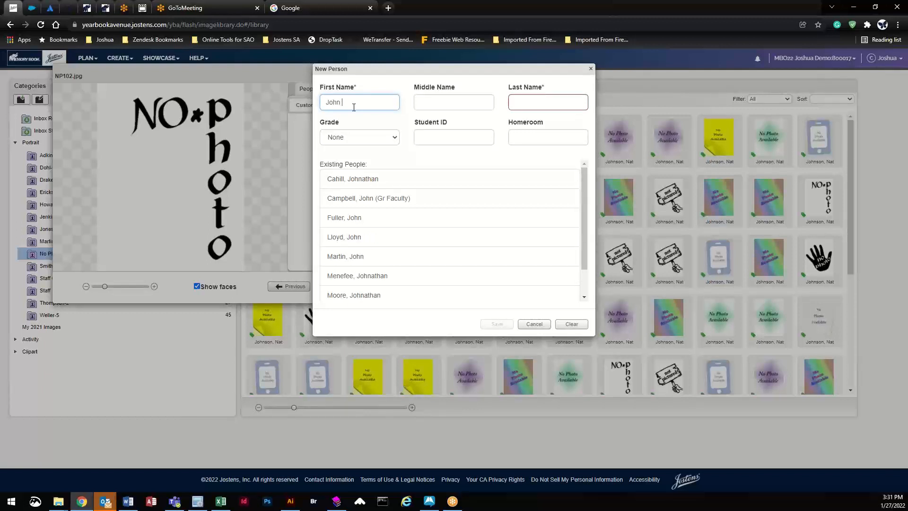
key("Tab")
key("Tab")
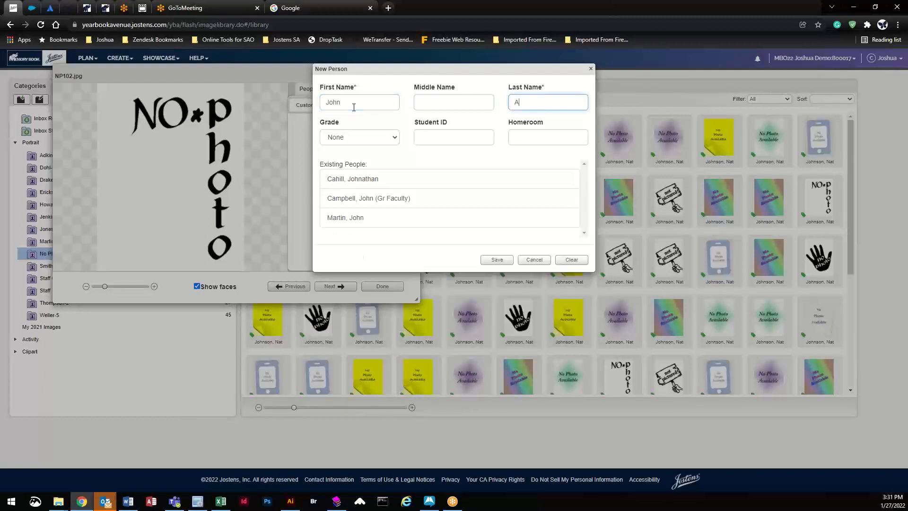
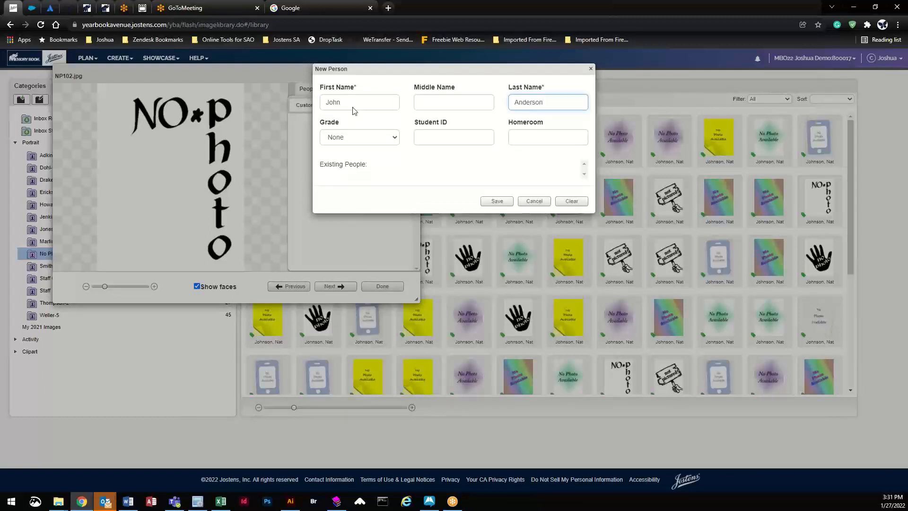
left_click(497, 201)
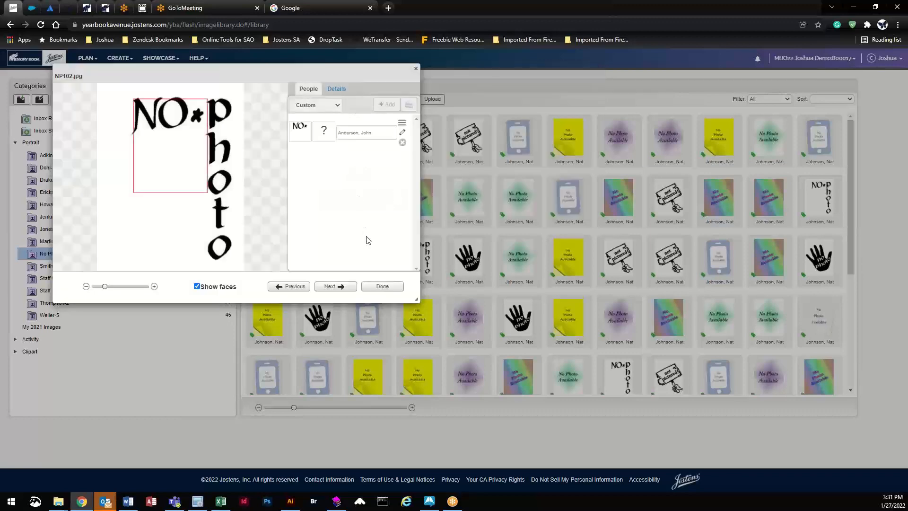
left_click(380, 285)
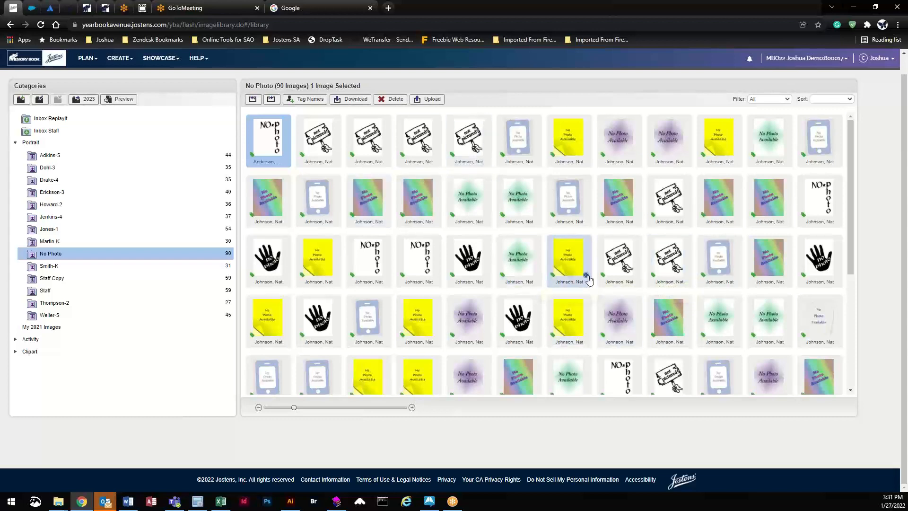
double_click(337, 156)
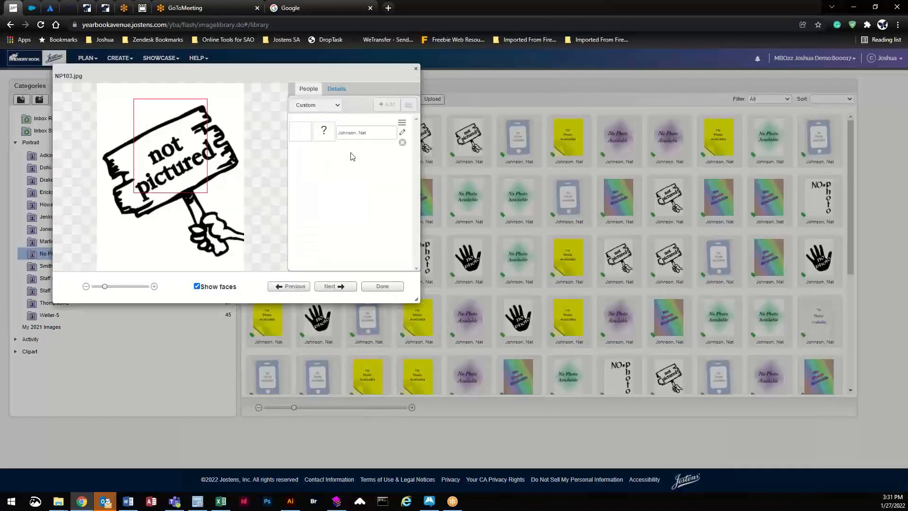
Step: Remove the person tag from NP103.jpg and show the Adkins-5 class images
left_click(404, 143)
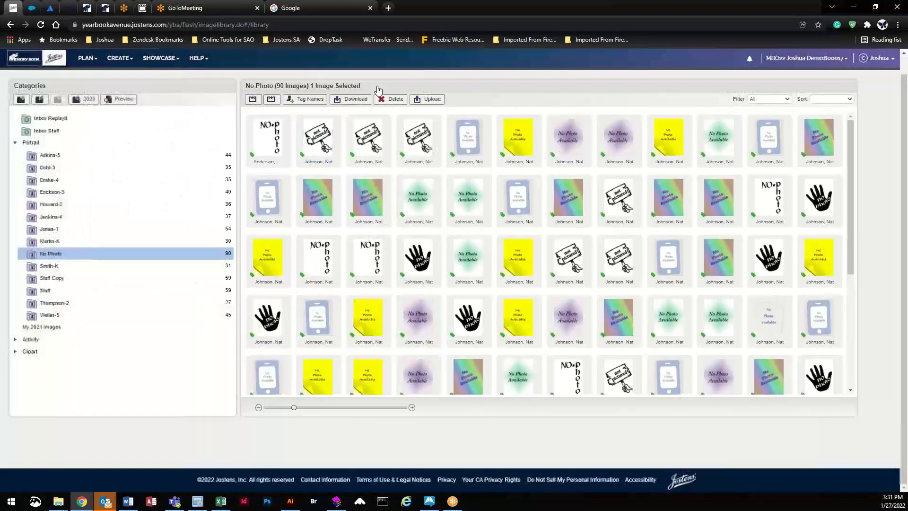
left_click(416, 68)
left_click(115, 156)
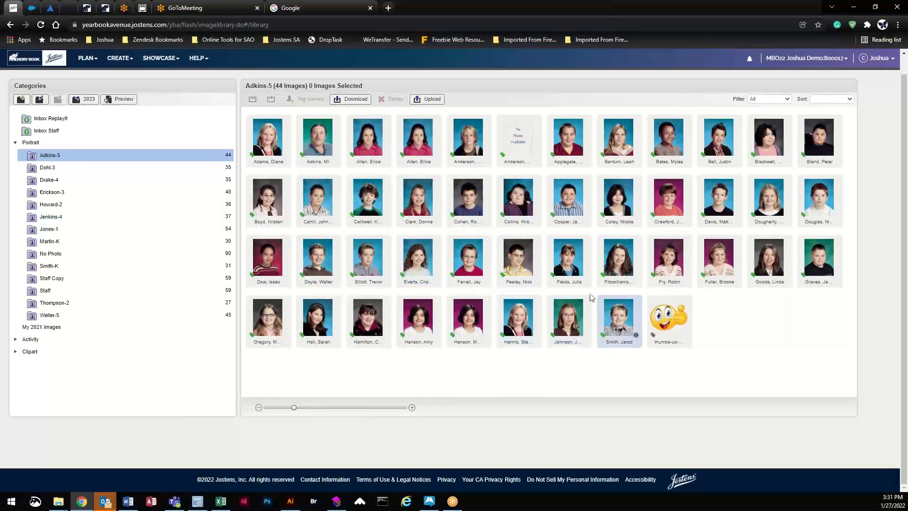
Step: Review NP105.jpg's Use Portrait and Type settings, keeping Type as Student, then open portrait 5063.jpg
left_click(533, 163)
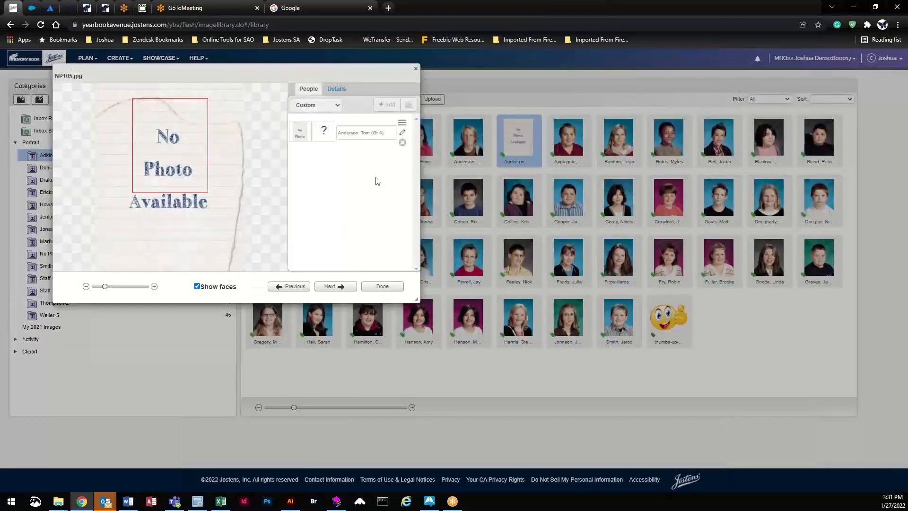
left_click(337, 89)
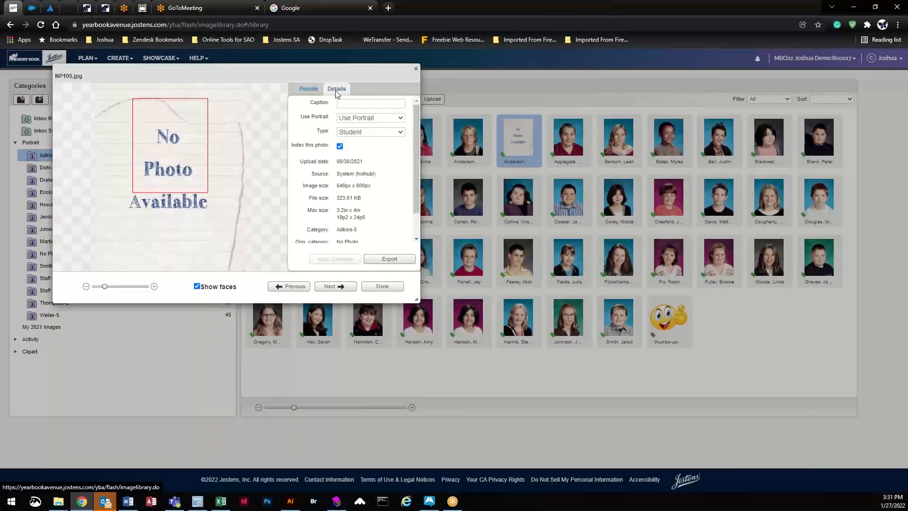
left_click(356, 119)
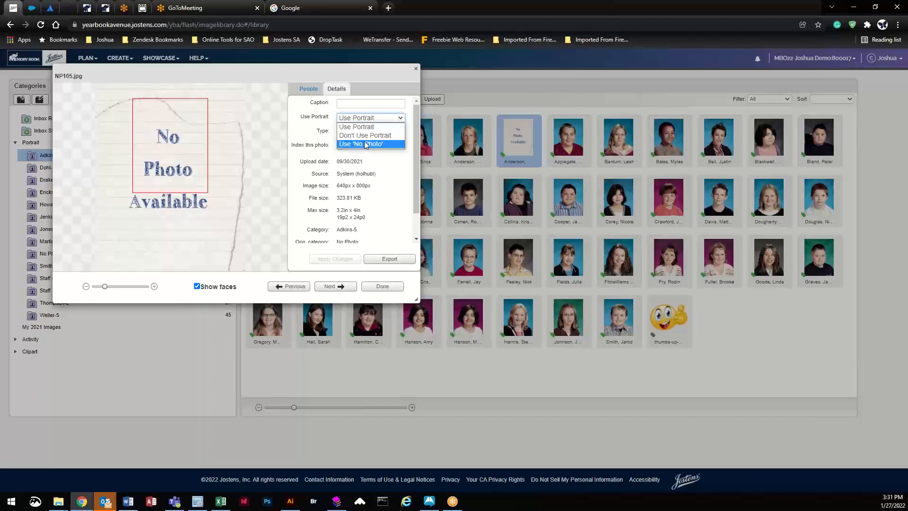
left_click(359, 127)
left_click(359, 134)
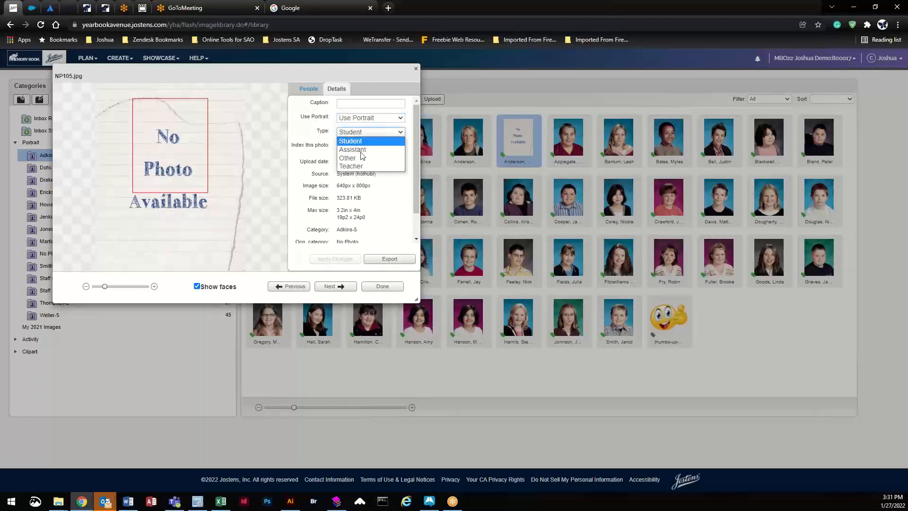
left_click(305, 98)
left_click(305, 98)
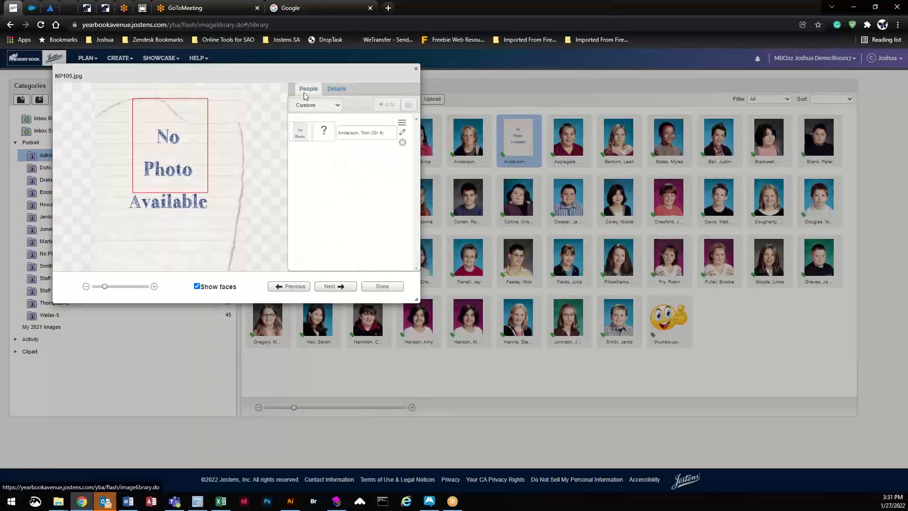
left_click(383, 286)
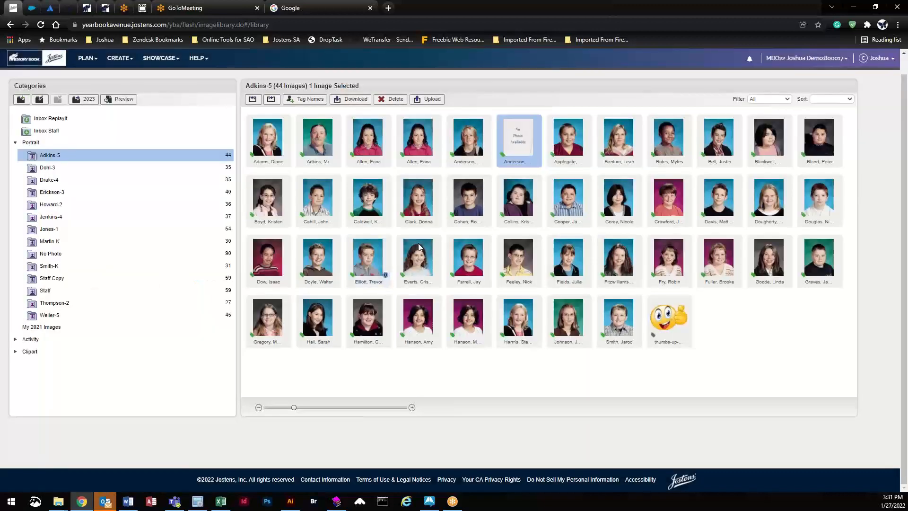
left_click(385, 157)
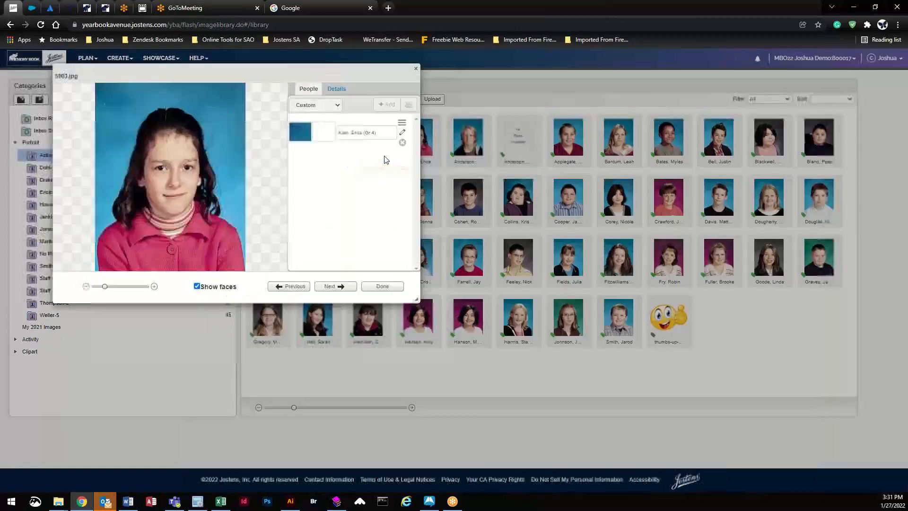
left_click(403, 133)
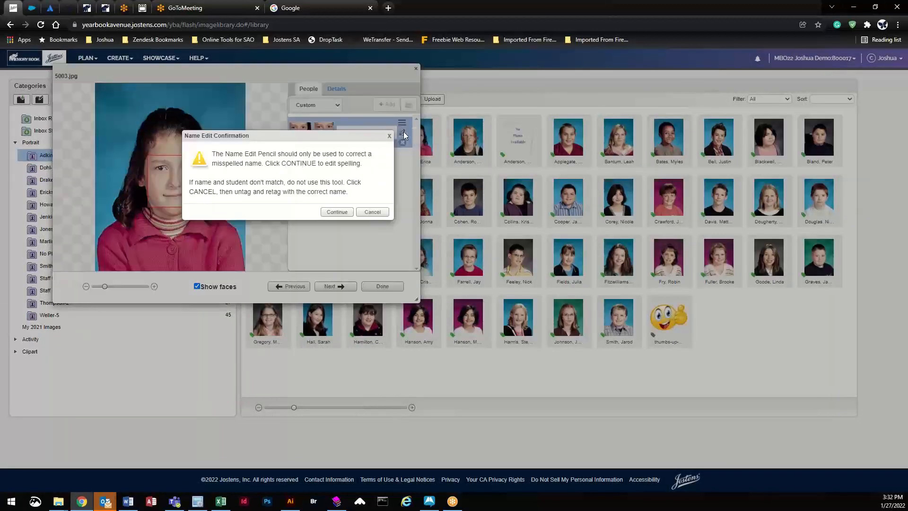
left_click(334, 211)
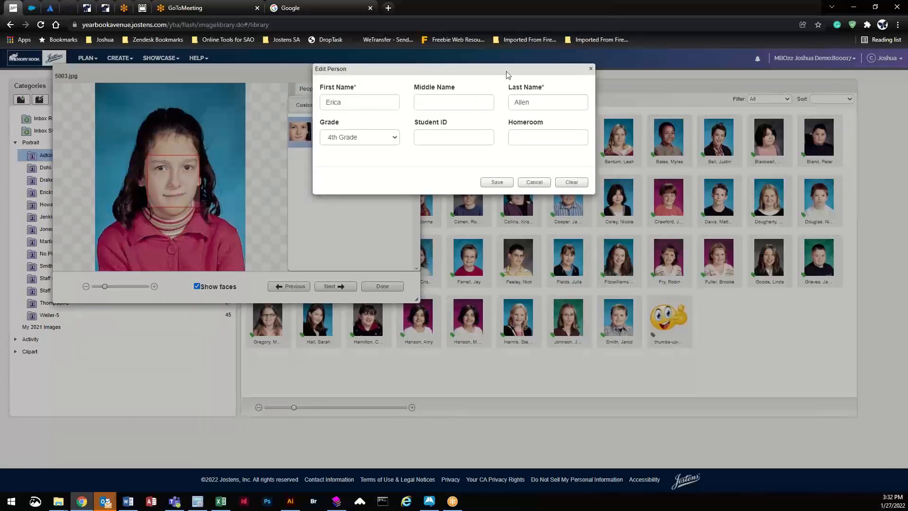
left_click(540, 183)
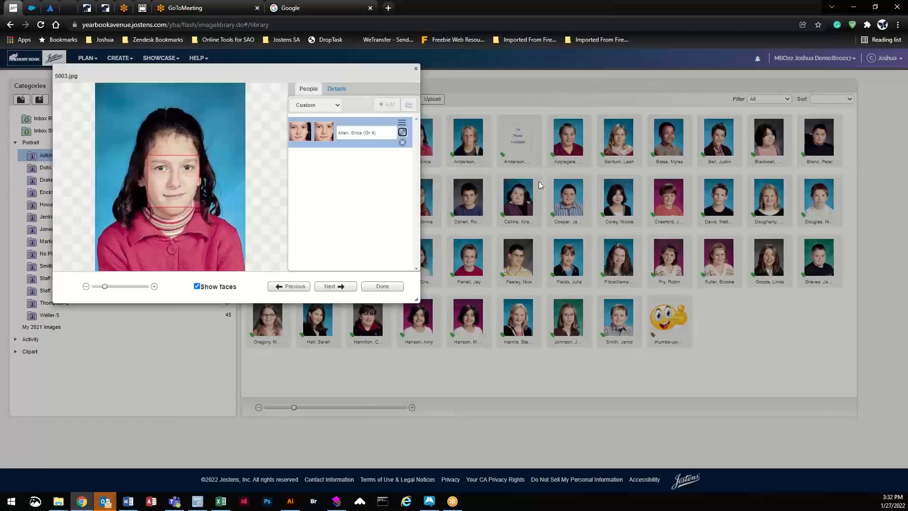
left_click(383, 286)
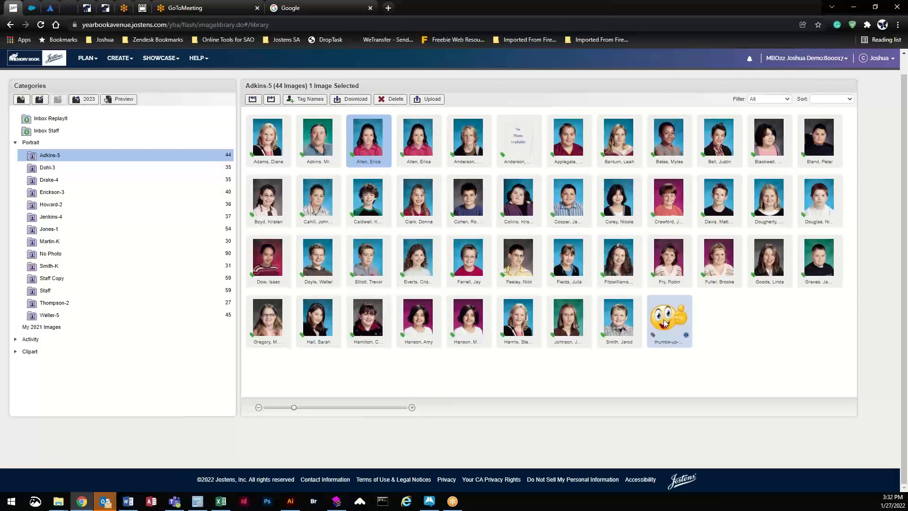
Step: Drag the thumbs-up emoji from Adkins-5 into Dohl-3, confirm it arrived, and return to Adkins-5
left_click_drag(665, 324, 125, 167)
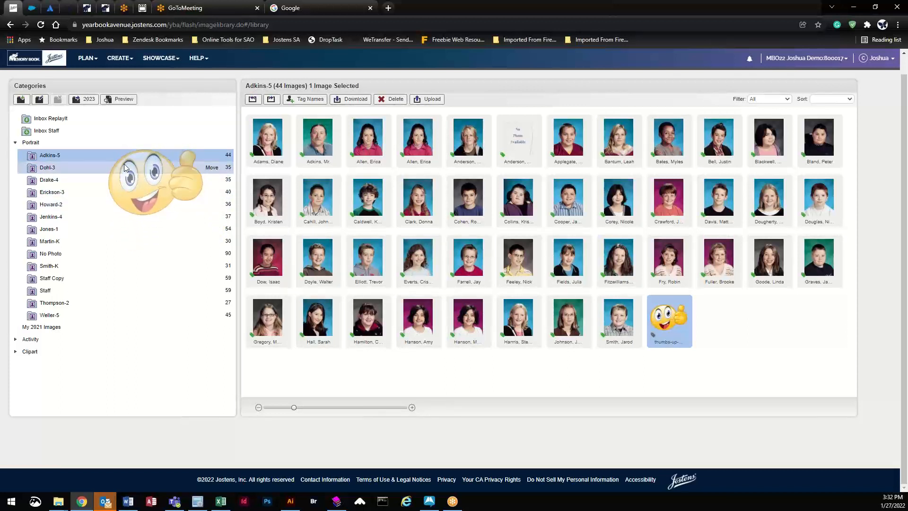
left_click_drag(125, 167, 125, 167)
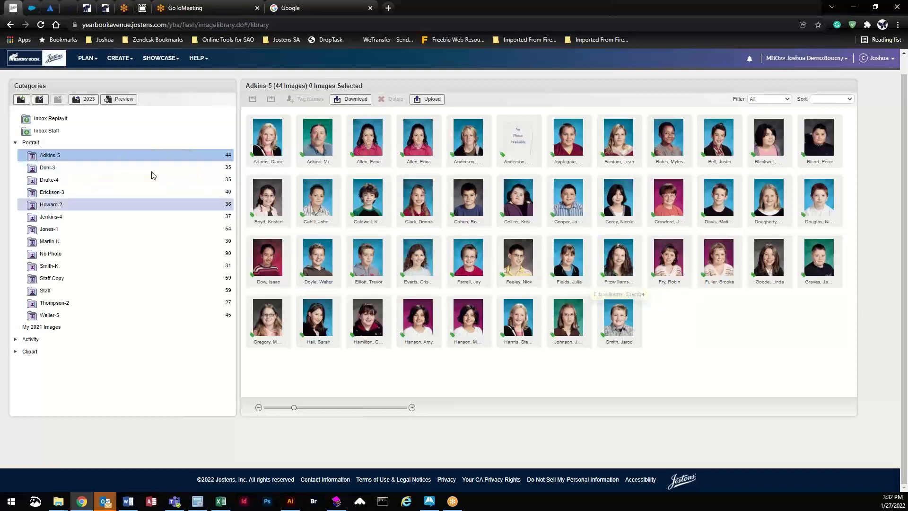
left_click(142, 167)
left_click(149, 157)
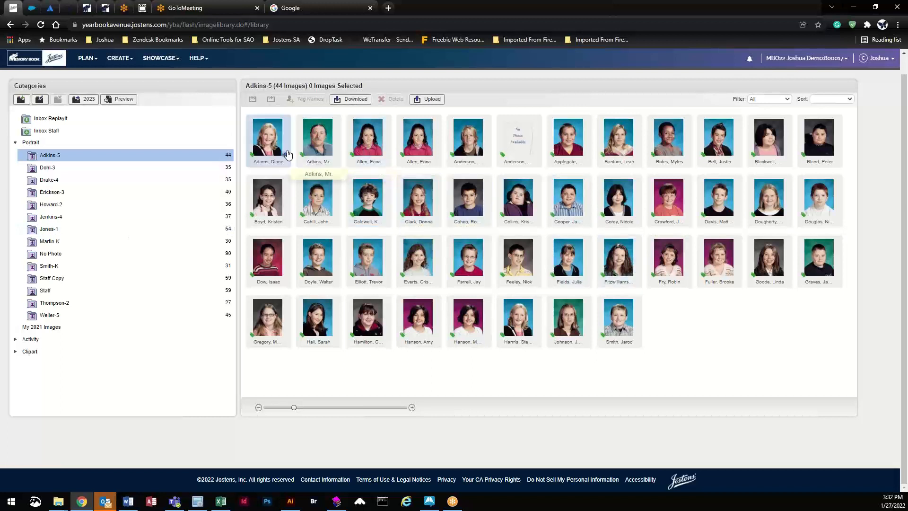
Step: Go to PLAN > PAGE LADDER and open the 002–003 spread from the top of the ladder
left_click(87, 58)
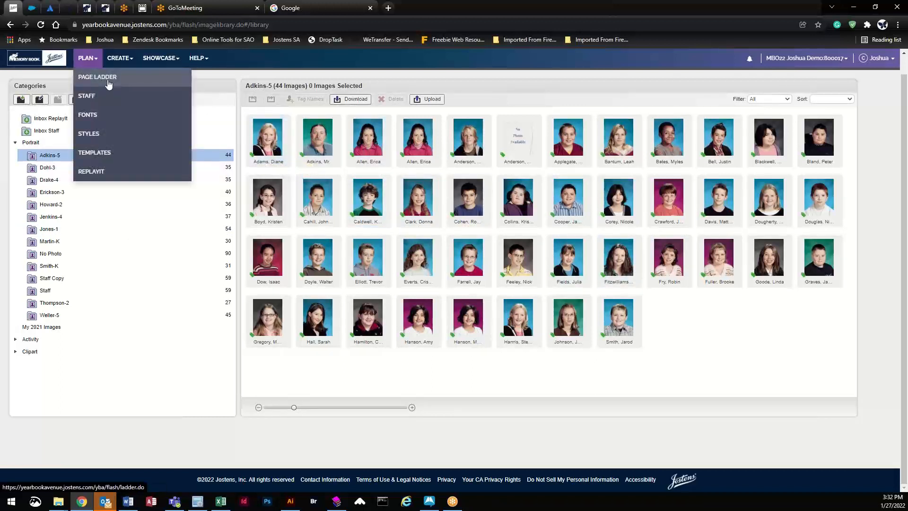
left_click(108, 80)
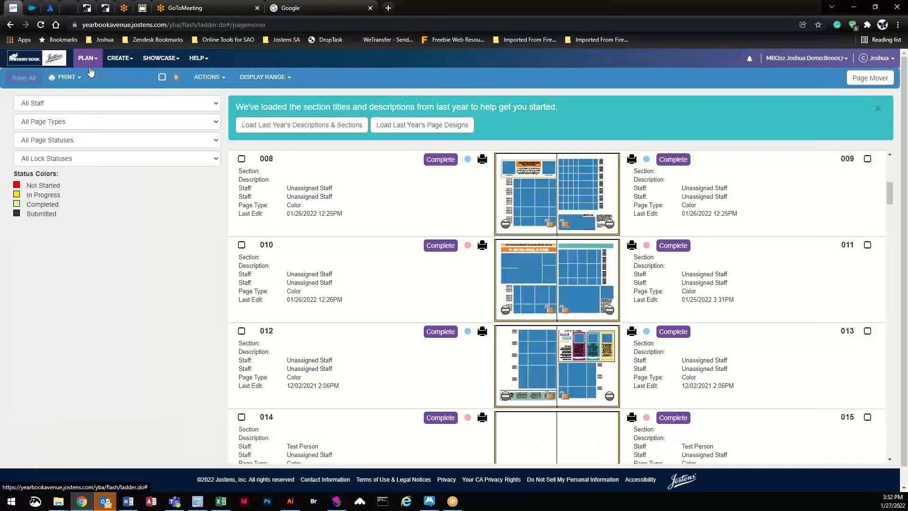
left_click(89, 58)
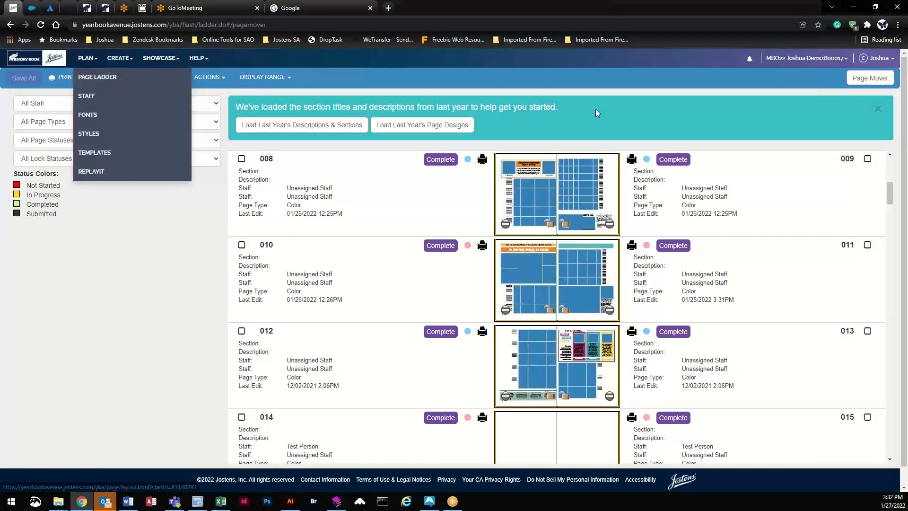
scroll(402, 369, "up", 8)
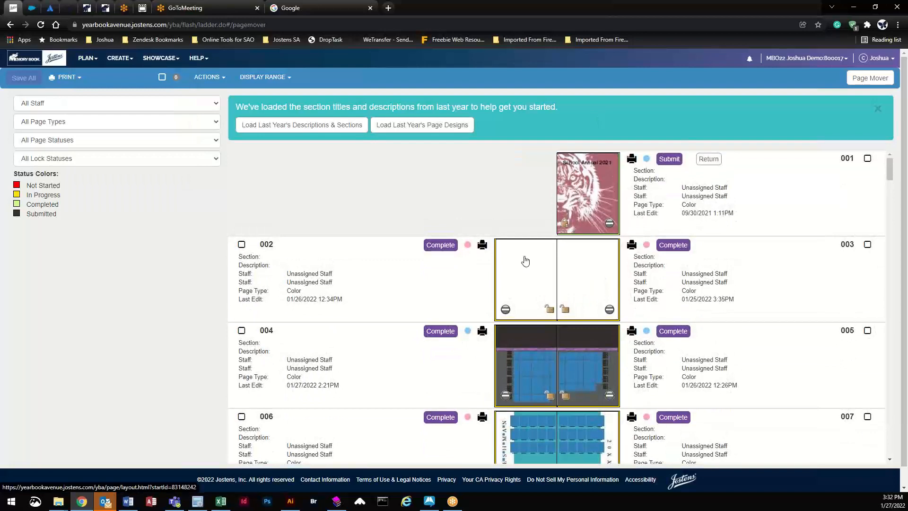
left_click(525, 260)
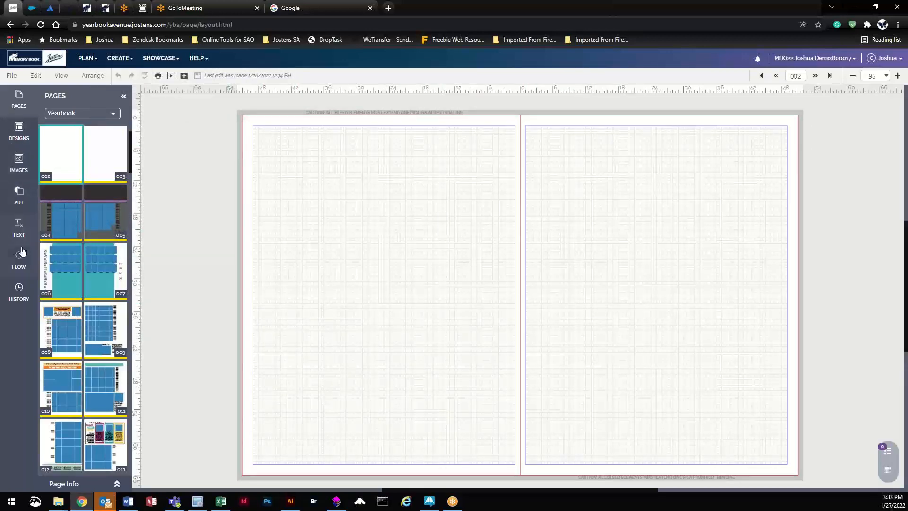
Step: Drag a portrait flow grid from the FLOW panel onto page 002 and select it
left_click(20, 265)
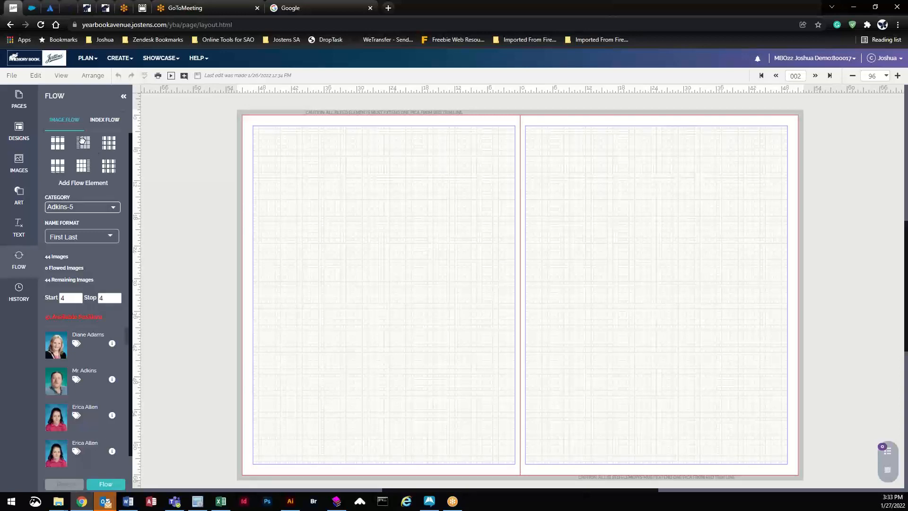
left_click_drag(82, 141, 365, 204)
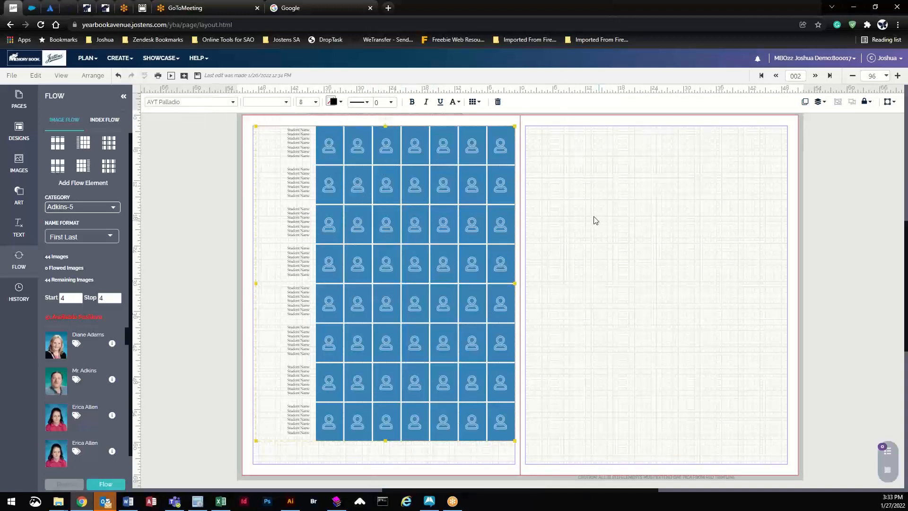
left_click(192, 178)
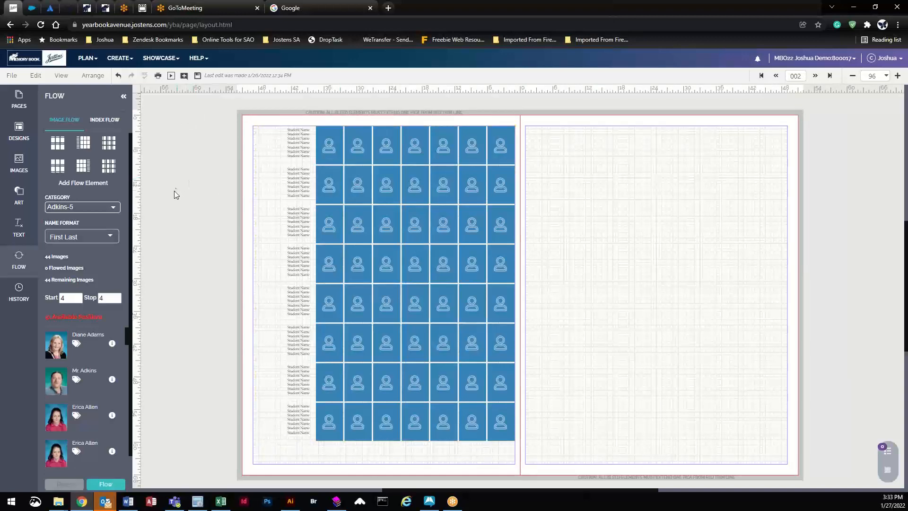
left_click(359, 145)
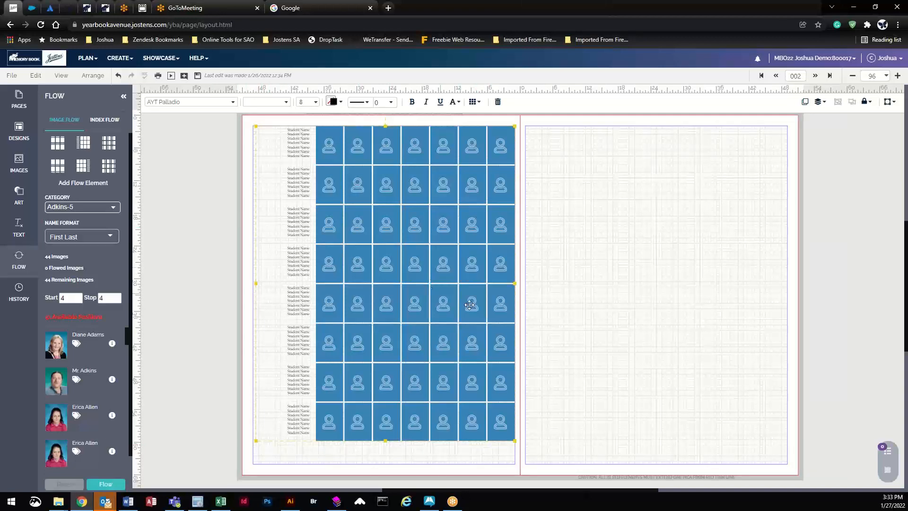
Step: Try caption sizes 12 and 7, then settle the Student Name captions at 8 point
left_click(203, 103)
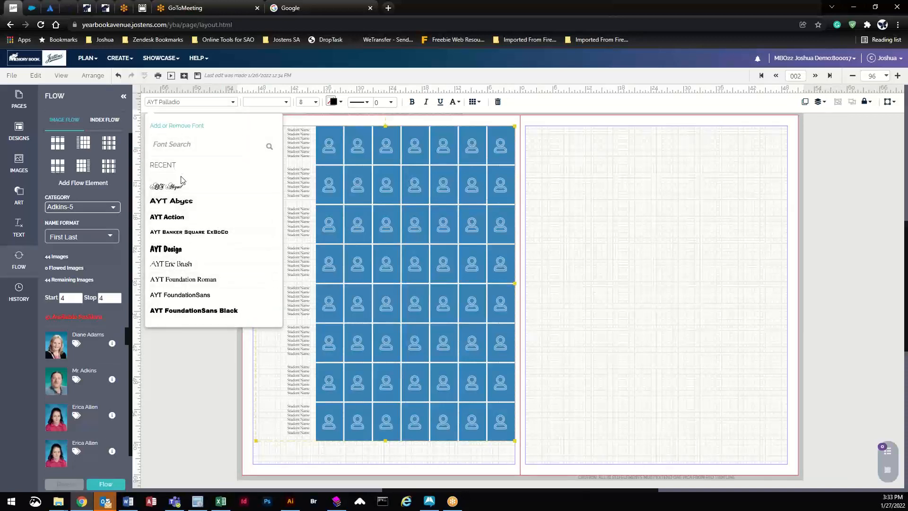
left_click(315, 104)
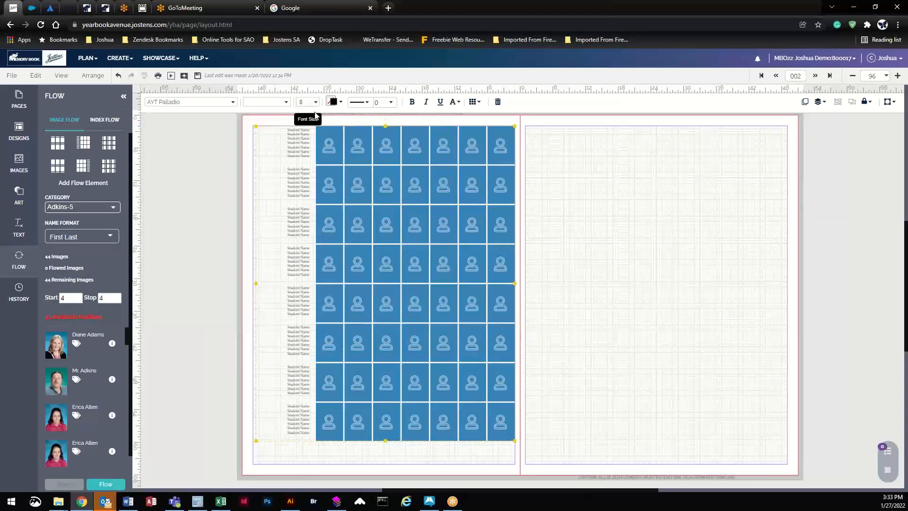
left_click(318, 104)
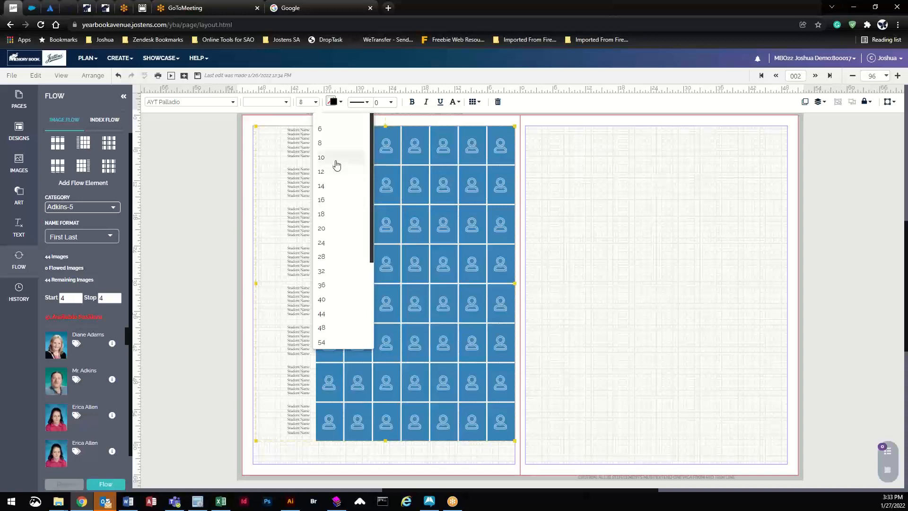
left_click(335, 177)
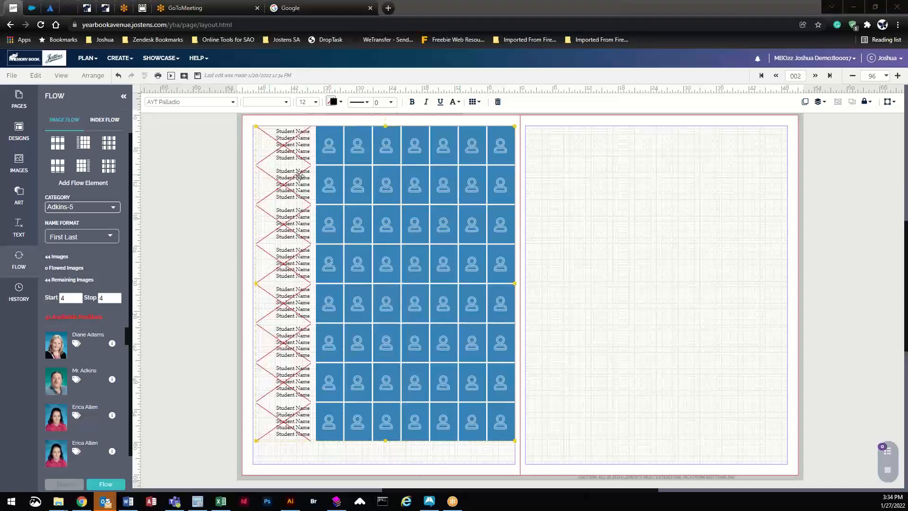
left_click(315, 102)
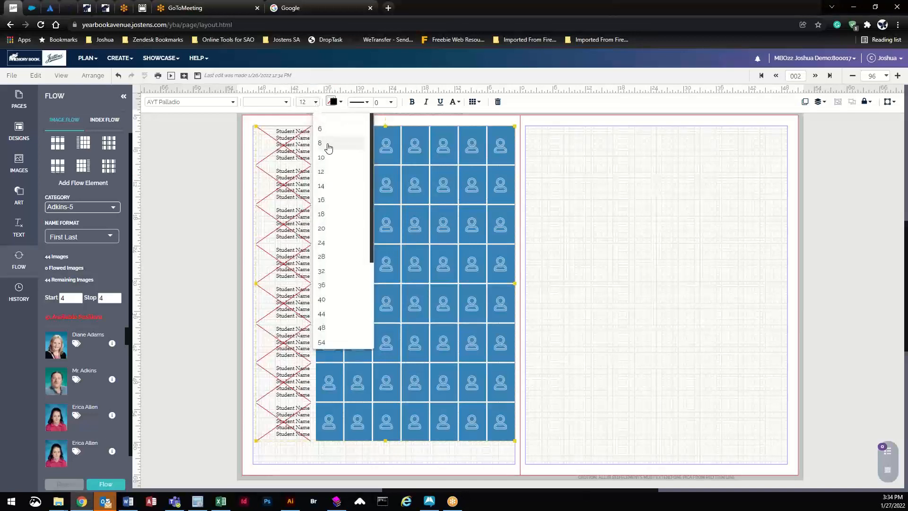
left_click(326, 143)
left_click(319, 103)
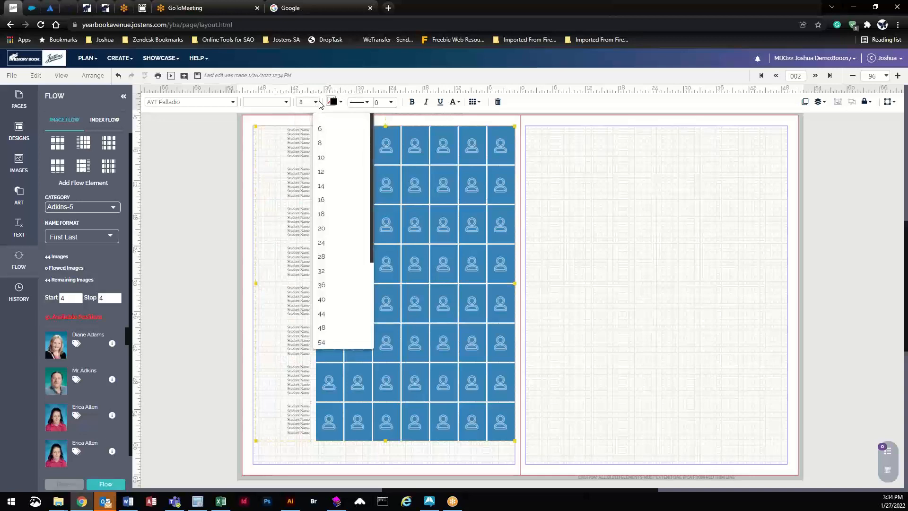
left_click_drag(311, 102, 296, 105)
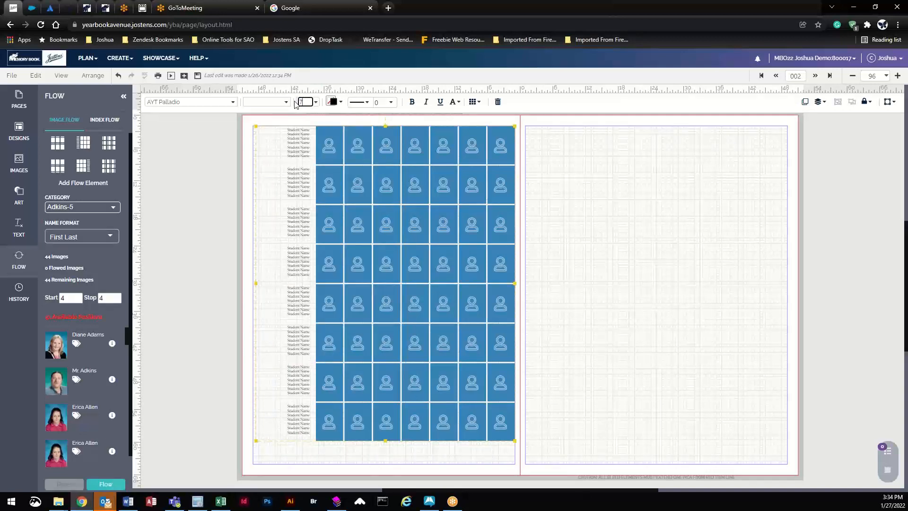
key("Return")
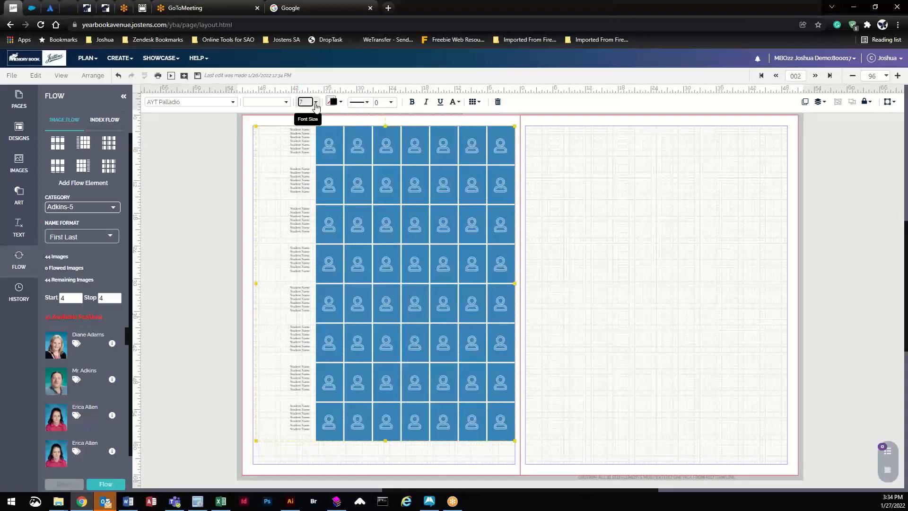
left_click(316, 102)
left_click(331, 146)
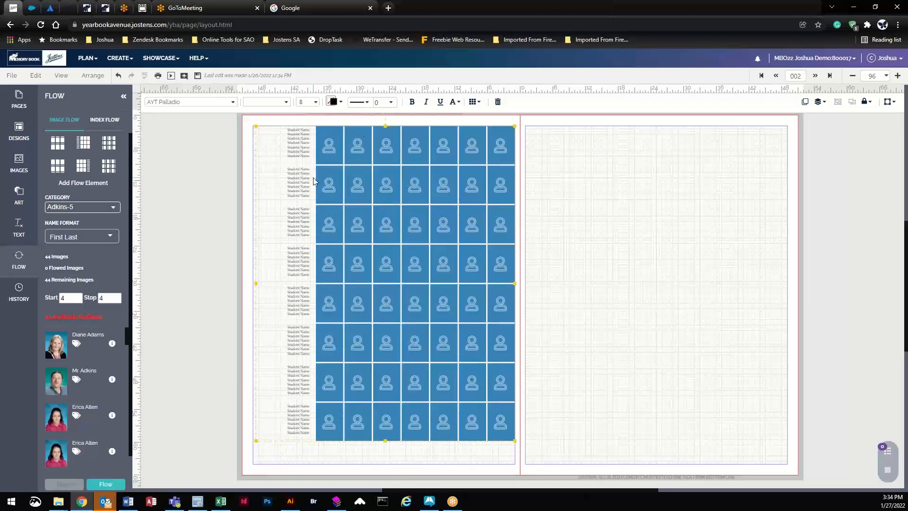
left_click(340, 102)
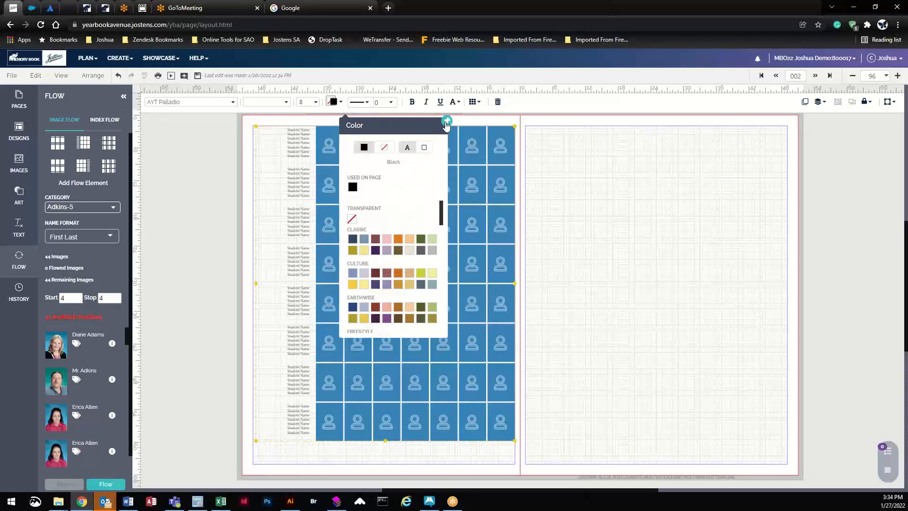
Step: Give the portrait cells a solid border with thickness 2
left_click(331, 111)
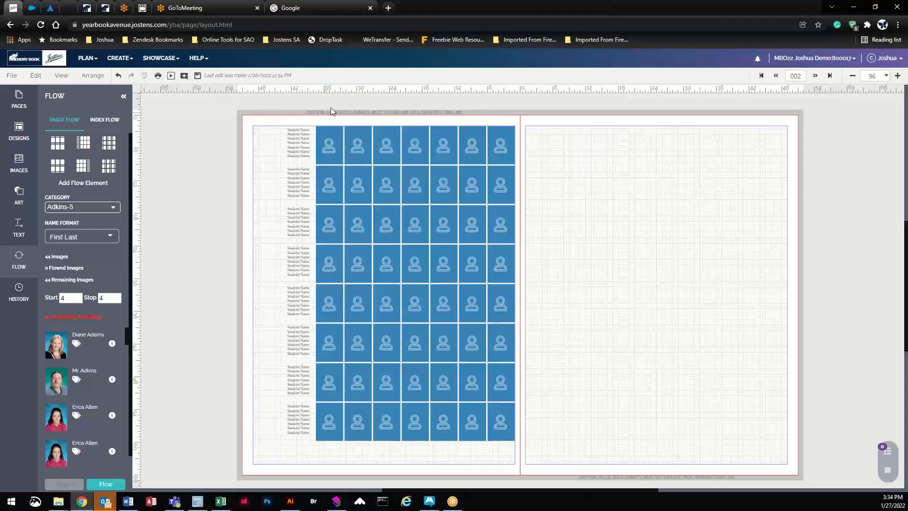
left_click(349, 135)
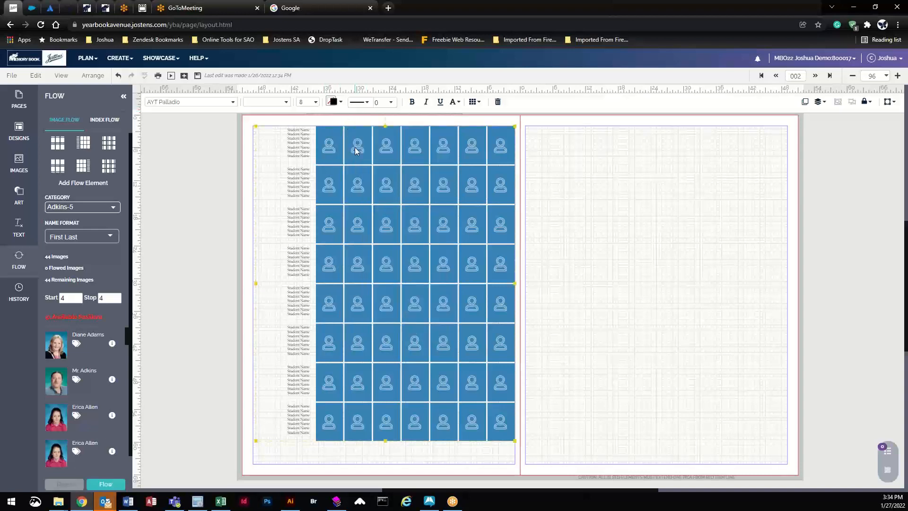
left_click(370, 108)
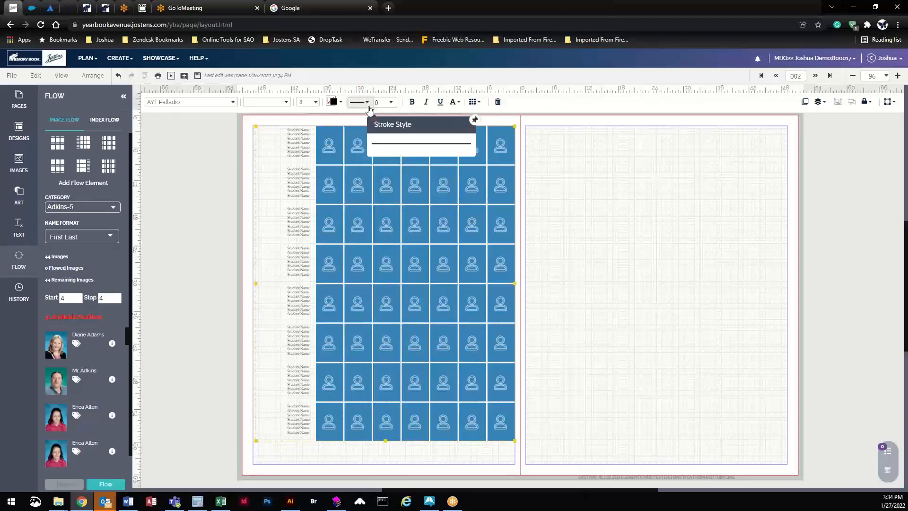
left_click(392, 144)
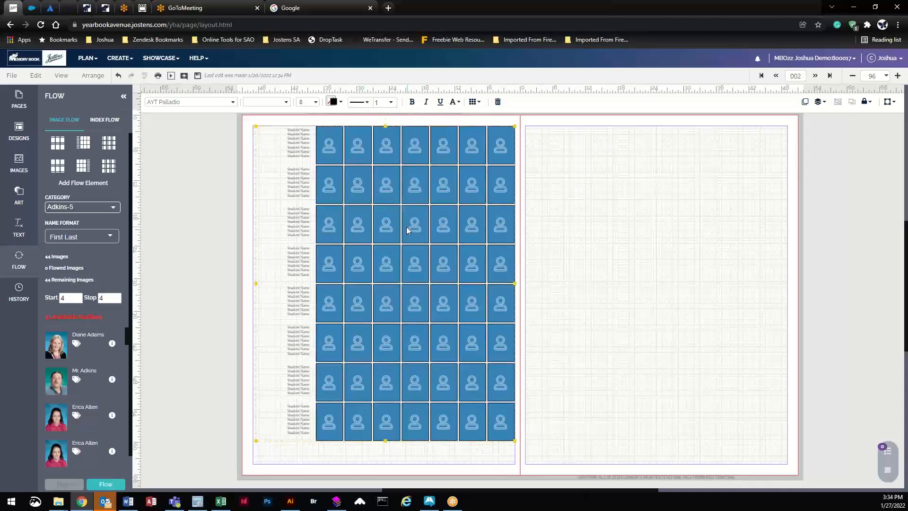
left_click(393, 103)
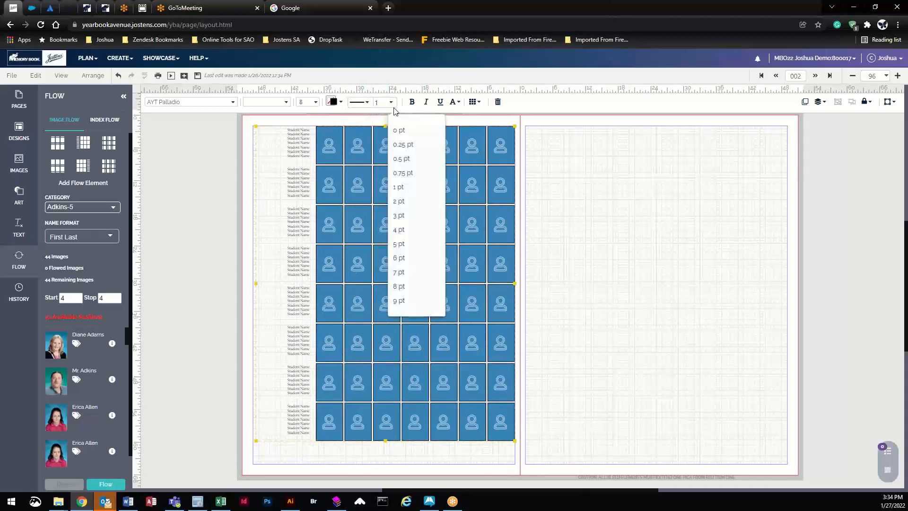
left_click(408, 203)
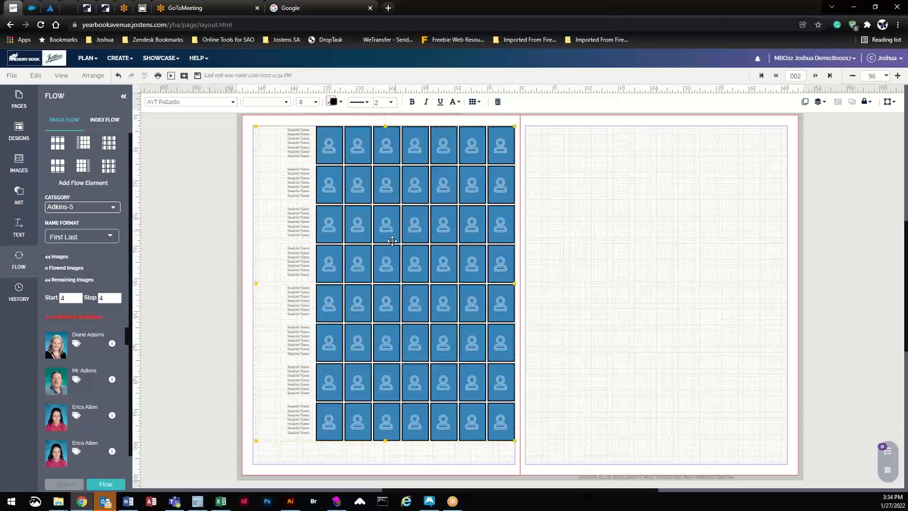
Step: Colour the portrait borders light lavender after first trying CL Frozen Ice
left_click(332, 101)
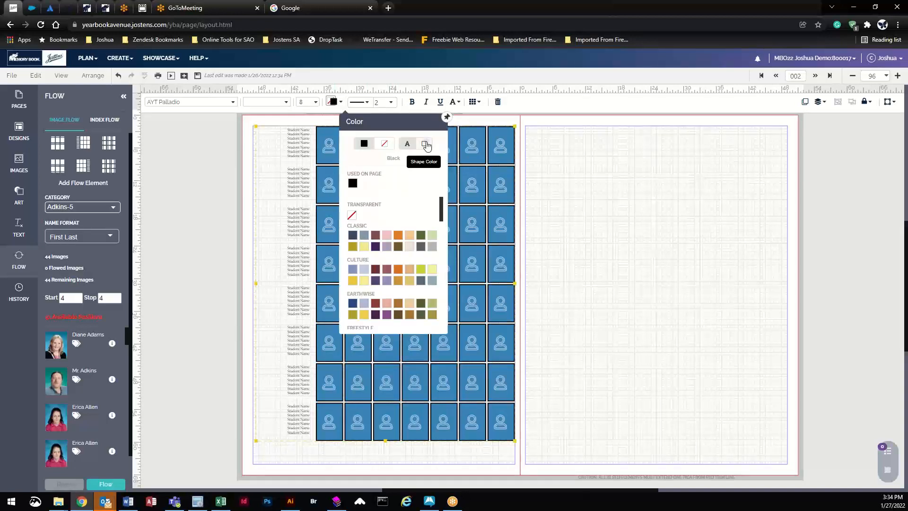
left_click(425, 145)
left_click(384, 145)
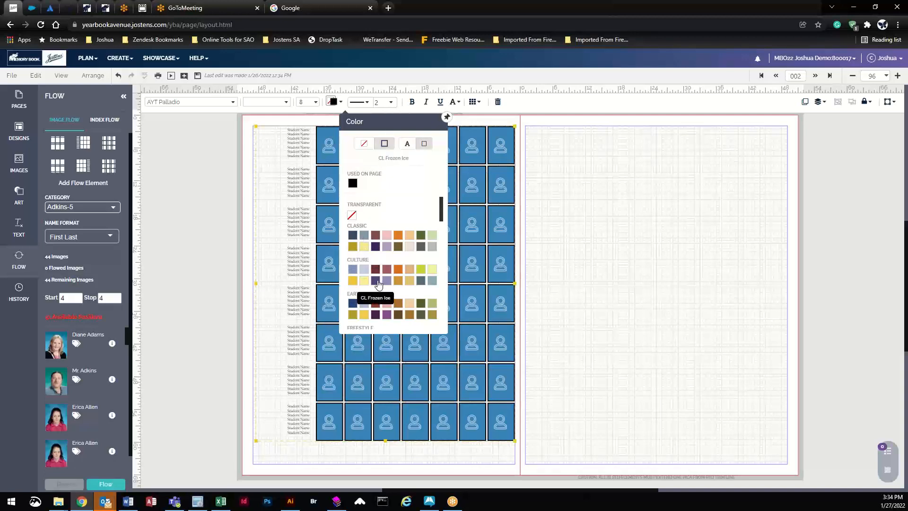
left_click(376, 281)
left_click(333, 102)
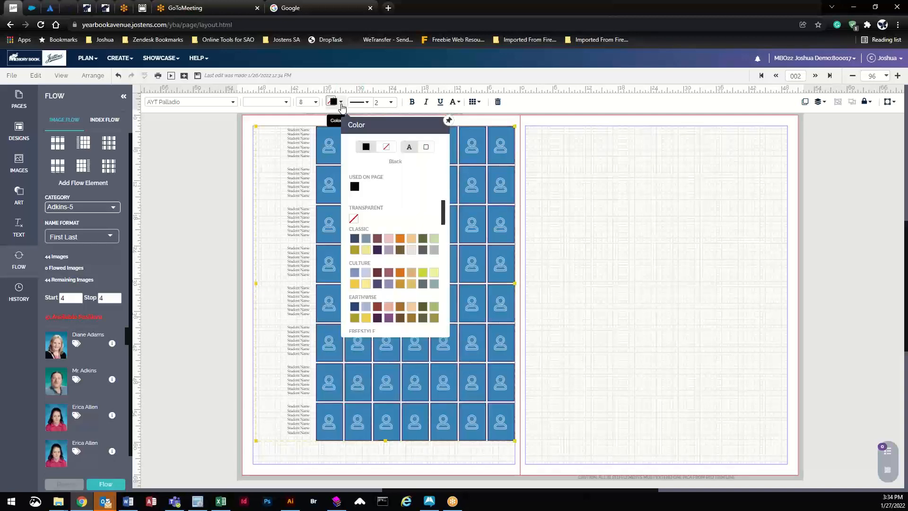
left_click(386, 149)
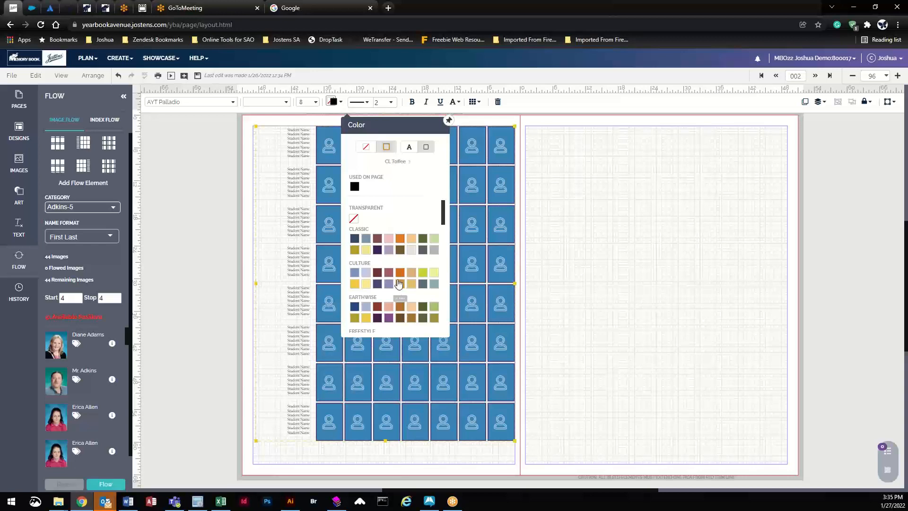
left_click(389, 284)
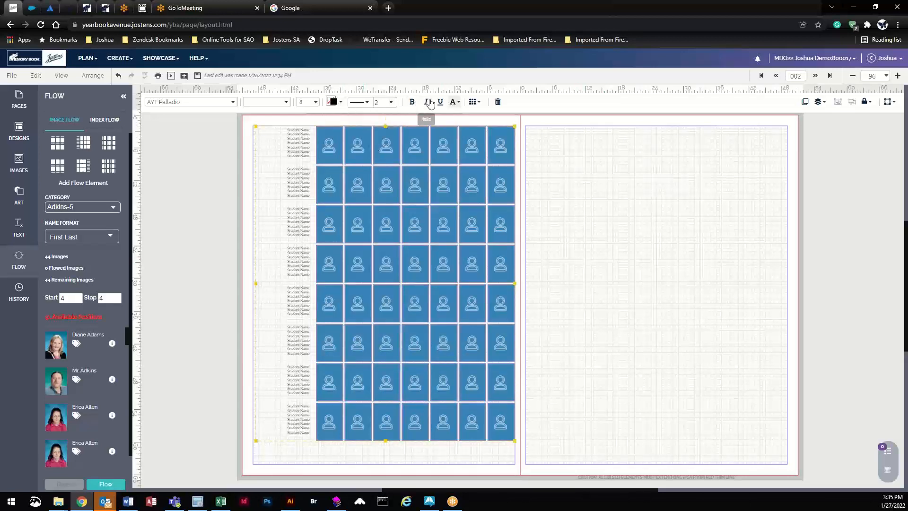
left_click(475, 103)
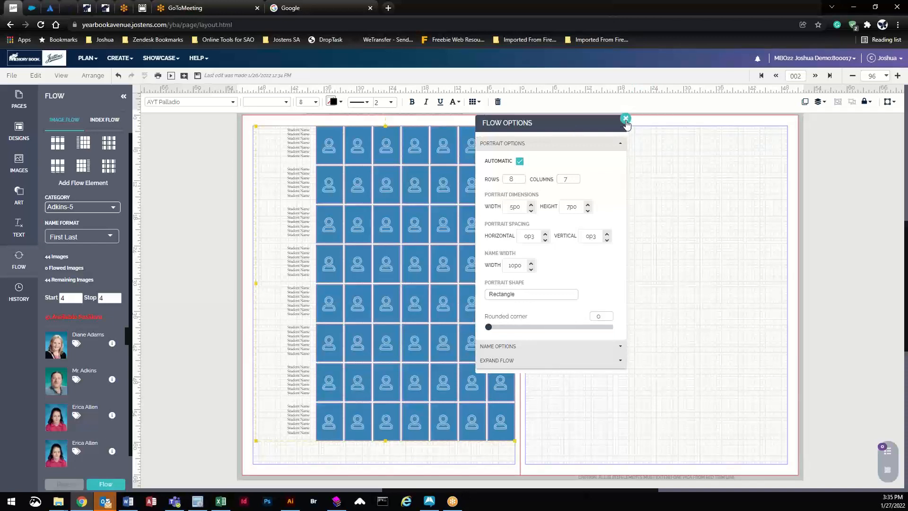
Step: Move the Flow Options panel aside and select the portrait grid to load its settings
left_click_drag(544, 124, 170, 141)
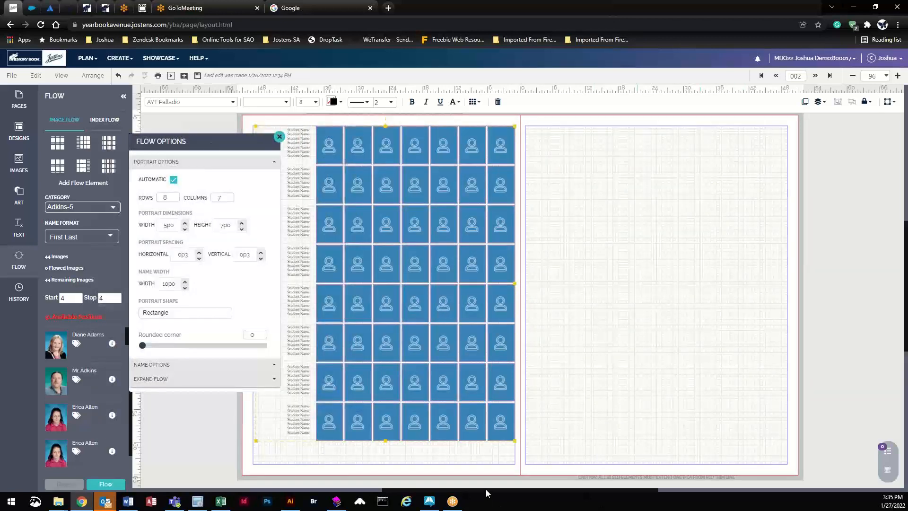
left_click_drag(486, 487, 448, 490)
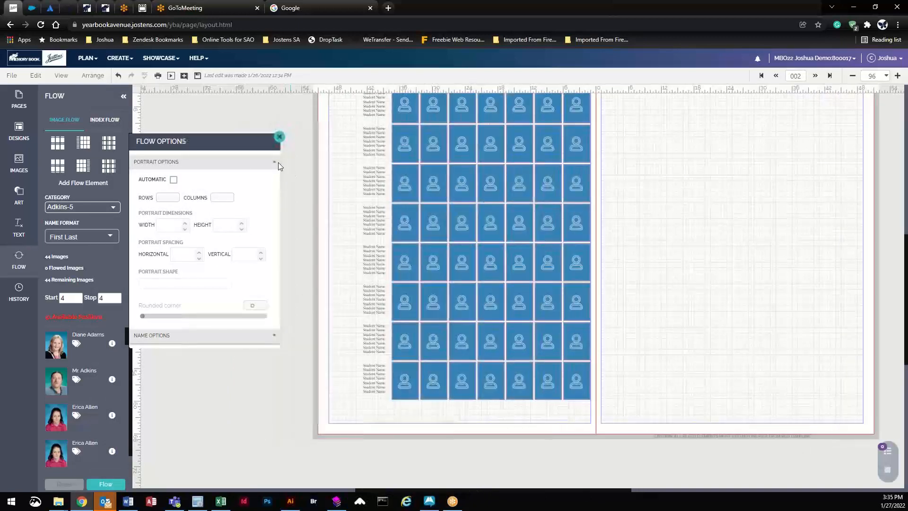
left_click_drag(240, 143, 262, 137)
scroll(703, 402, "up", 1)
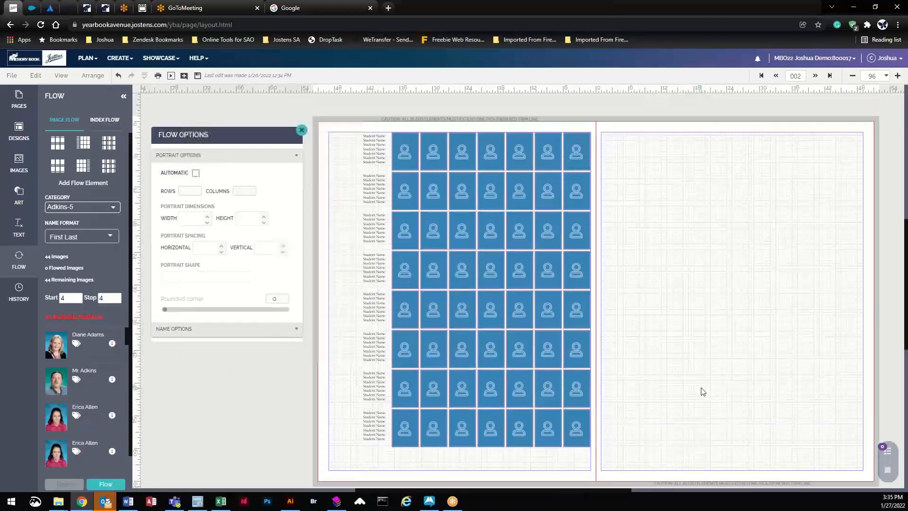
scroll(703, 392, "down", 1)
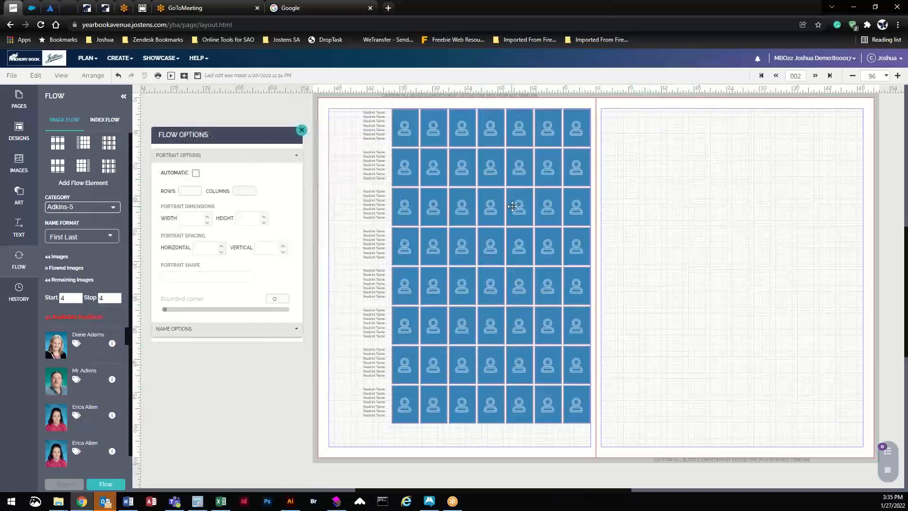
left_click(462, 124)
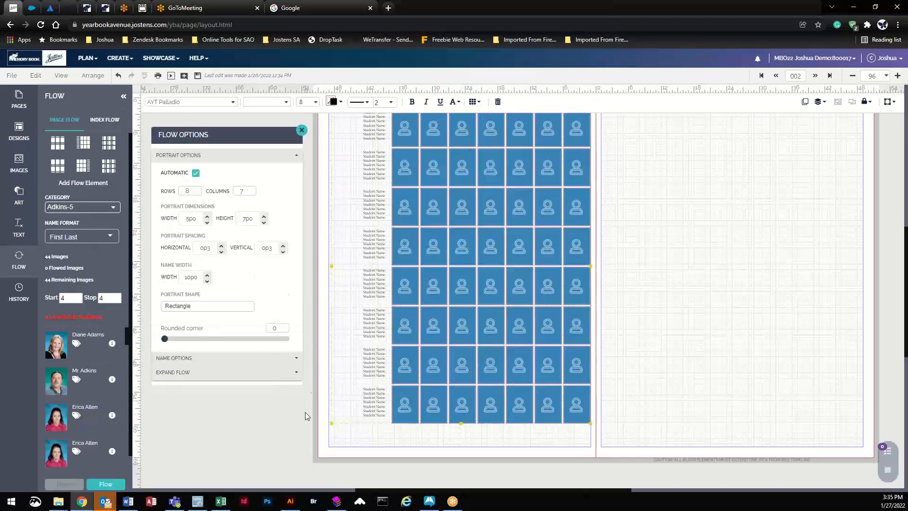
scroll(308, 418, "up", 1)
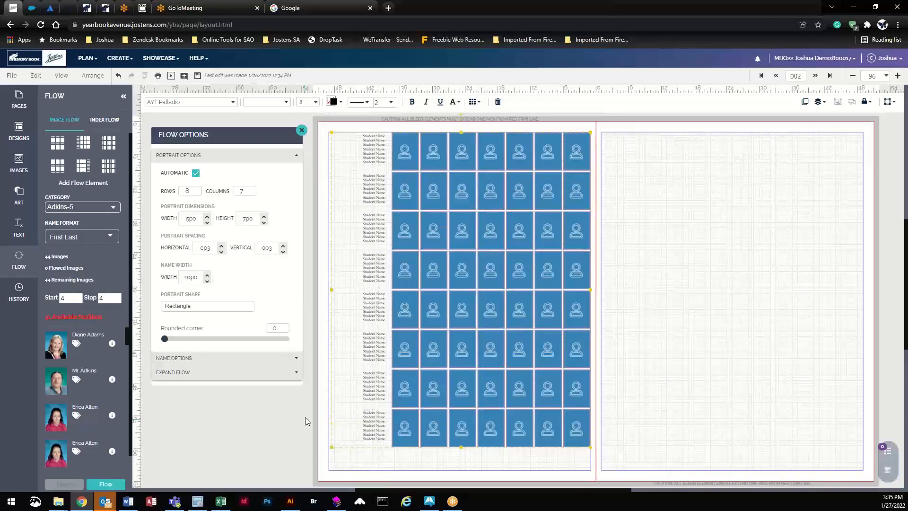
Step: Experiment with grid row and column counts and portrait width and height
left_click(197, 194)
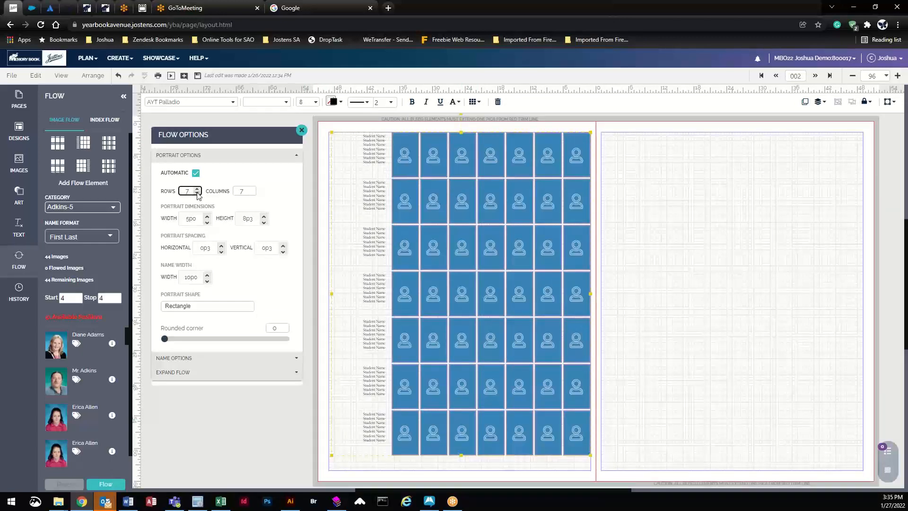
left_click(197, 194)
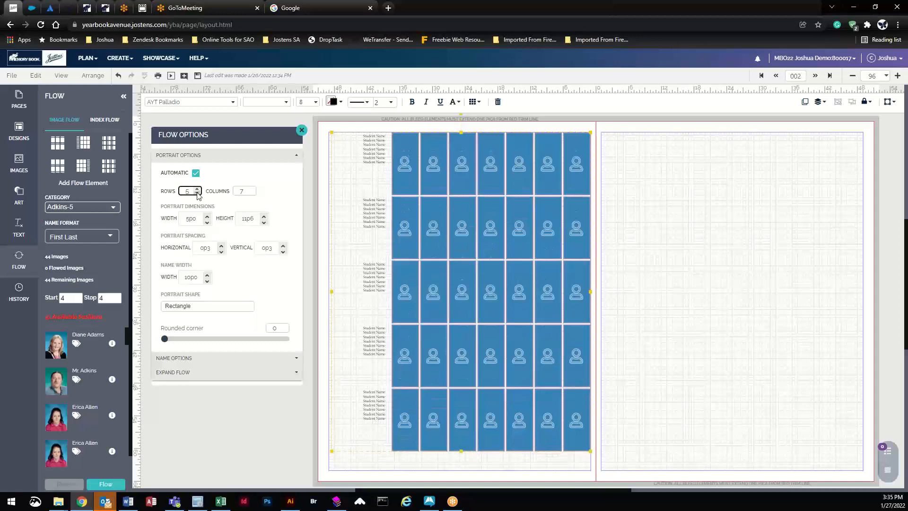
left_click(253, 194)
left_click(253, 194)
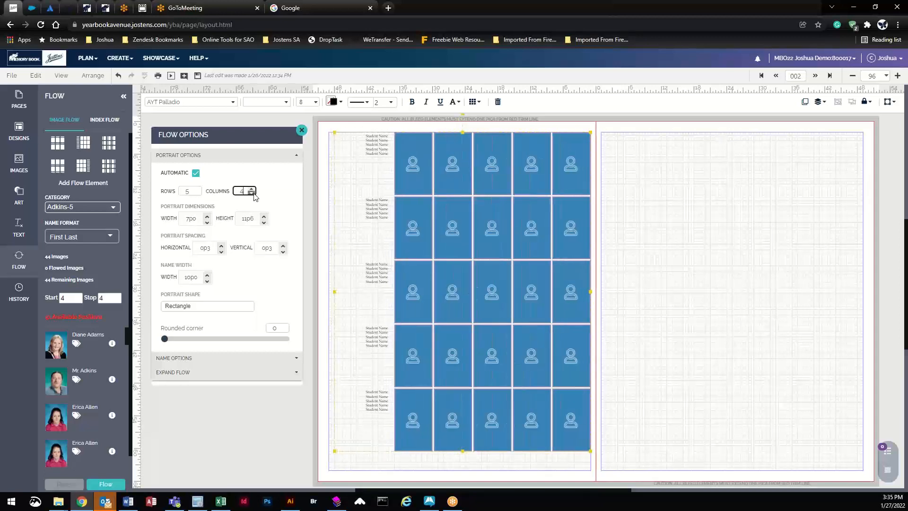
left_click(252, 188)
left_click(253, 188)
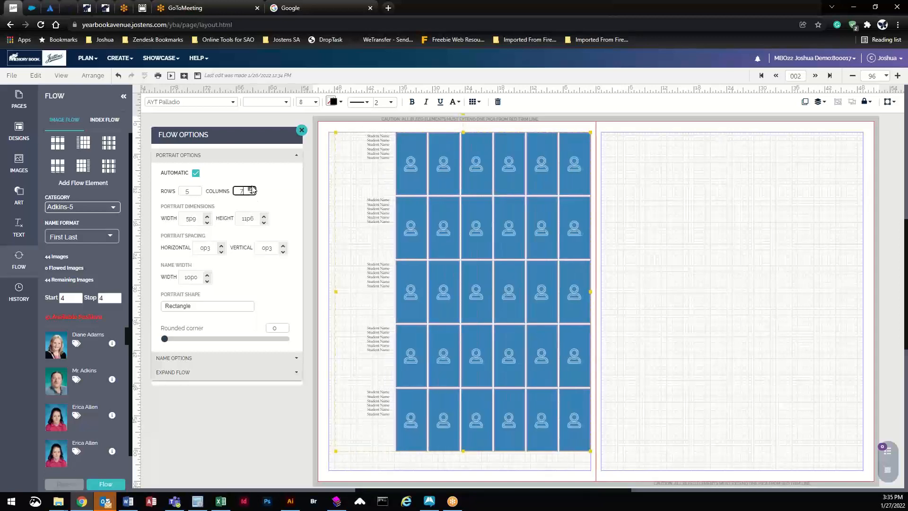
left_click(252, 188)
left_click(198, 189)
left_click(198, 190)
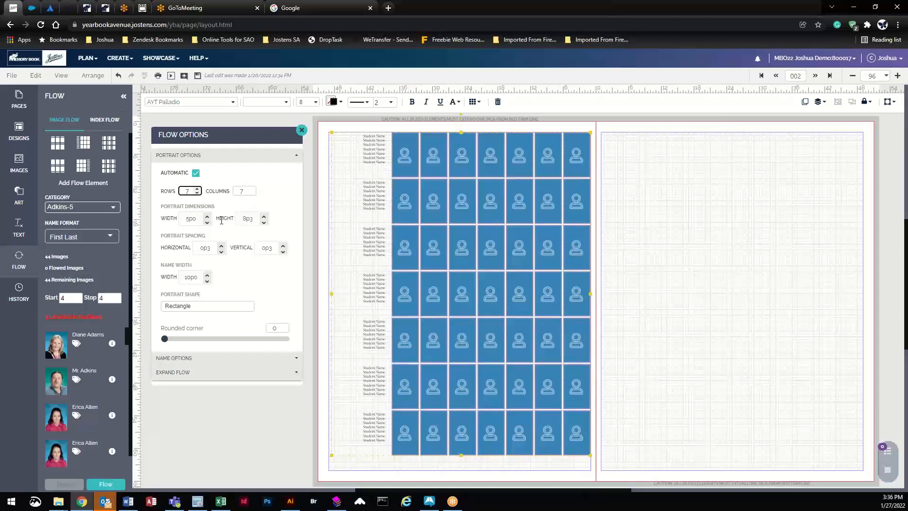
left_click(206, 218)
left_click(207, 215)
left_click(264, 217)
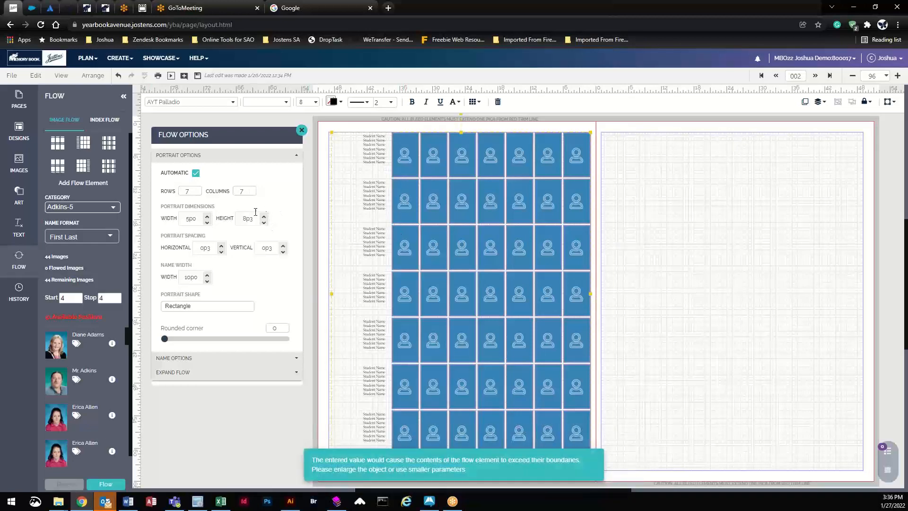
Step: Set the grid to 6 rows by 5 columns with 7p0 × 9p6 portraits
left_click(197, 194)
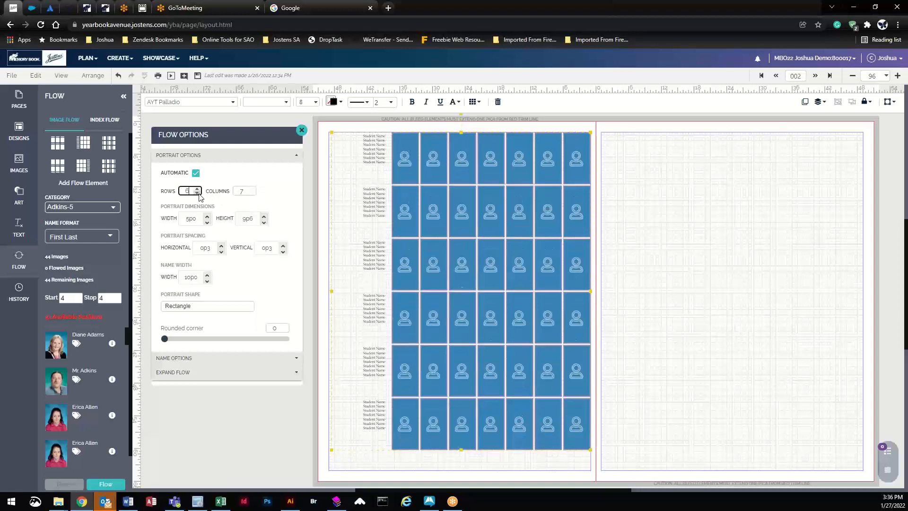
left_click(264, 216)
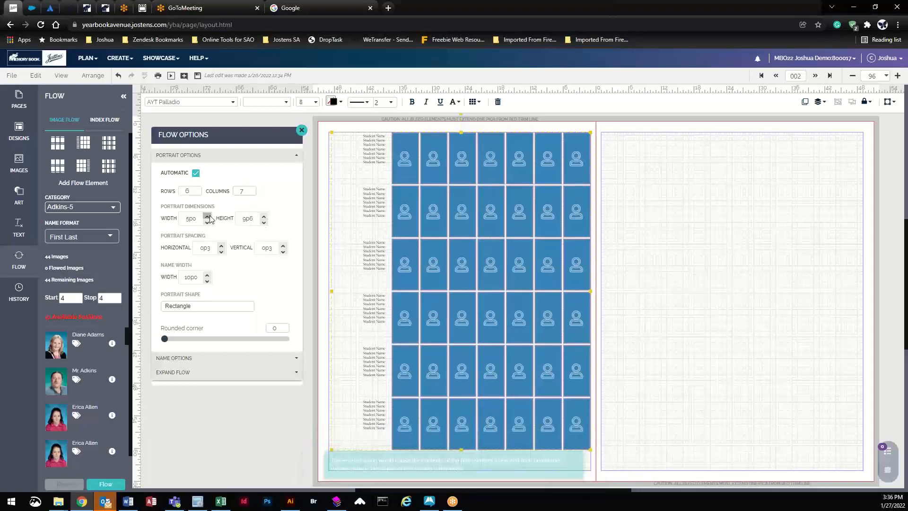
left_click(265, 222)
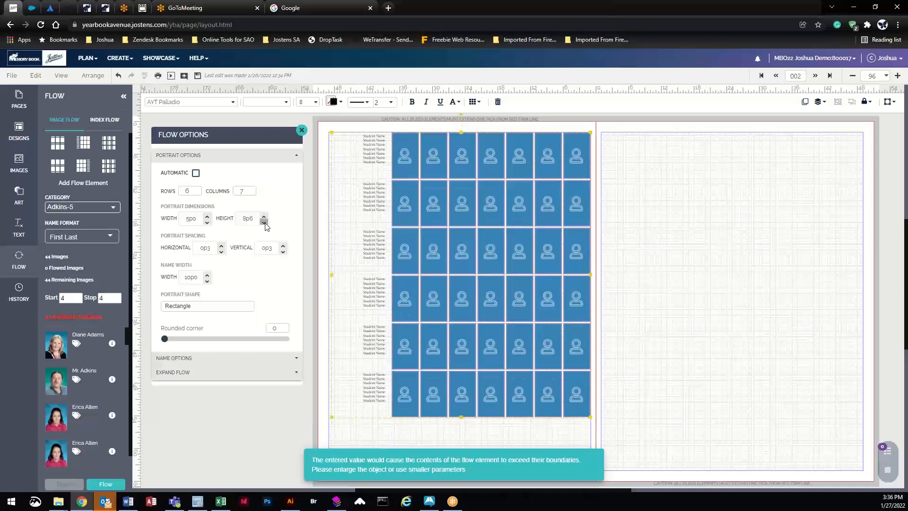
left_click(265, 222)
left_click(265, 223)
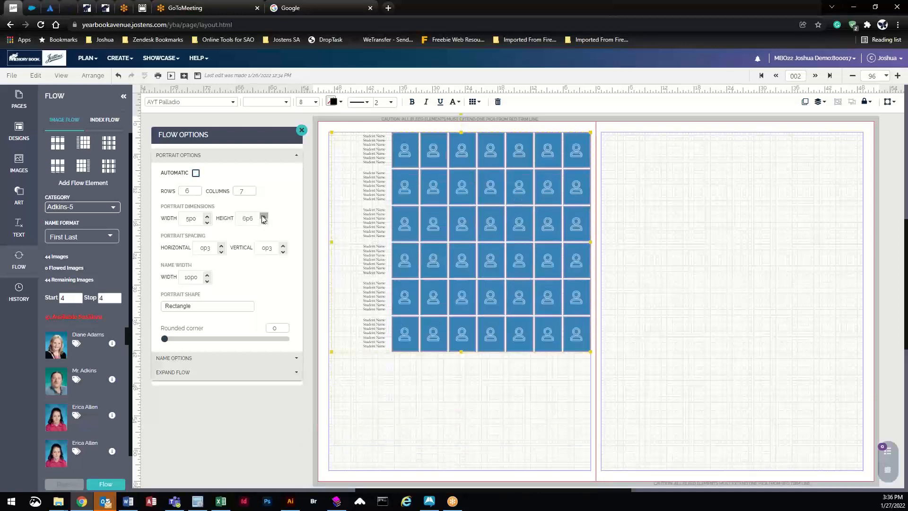
left_click(264, 215)
left_click(264, 215)
left_click(264, 215)
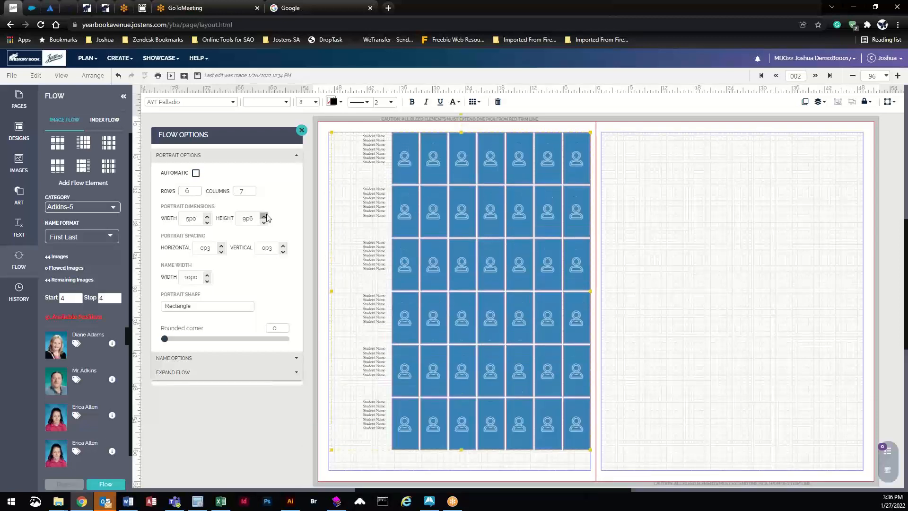
left_click(252, 193)
left_click(251, 193)
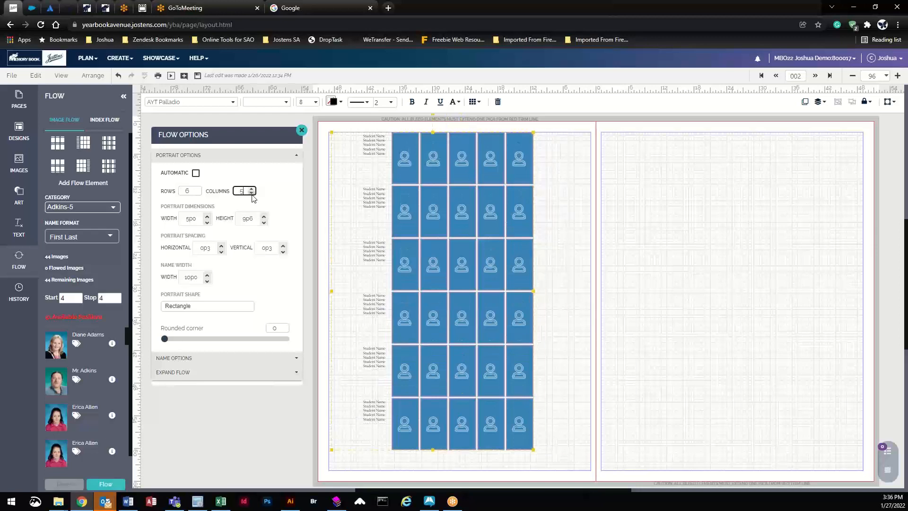
left_click(207, 215)
left_click(207, 216)
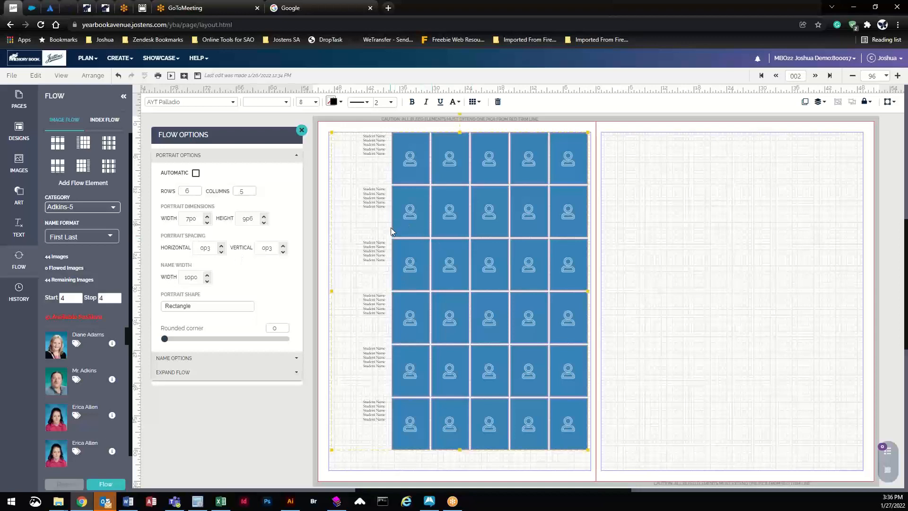
Step: Try circle, pentagon and octagon shapes, then keep rectangle portraits with corner rounding 10
left_click(184, 306)
left_click(211, 325)
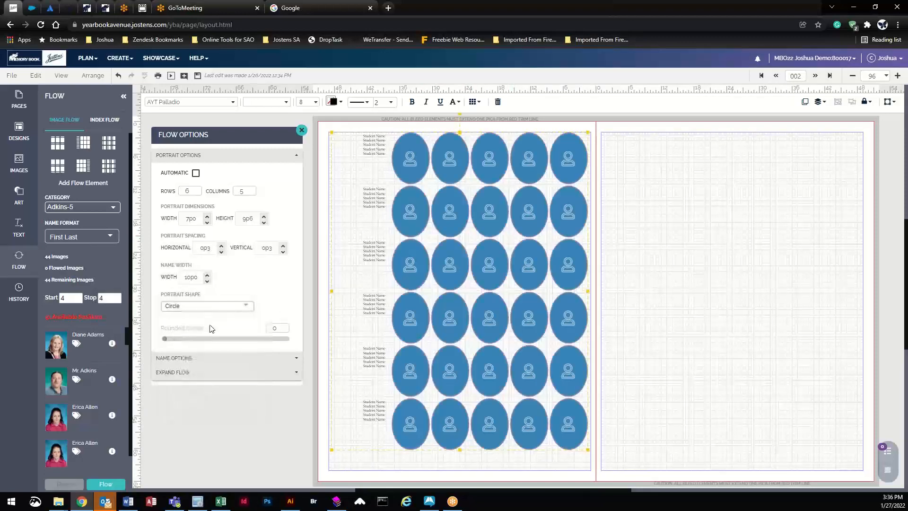
left_click(202, 306)
left_click(208, 335)
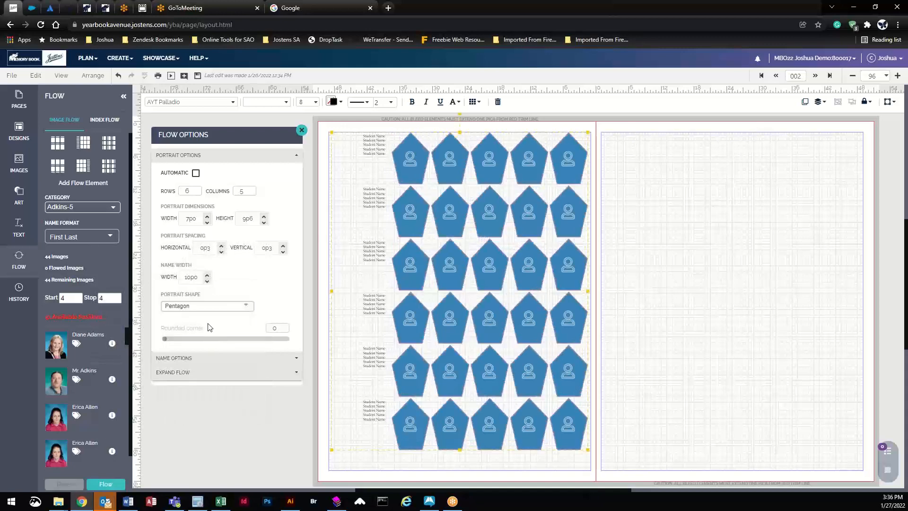
left_click(208, 306)
left_click(212, 336)
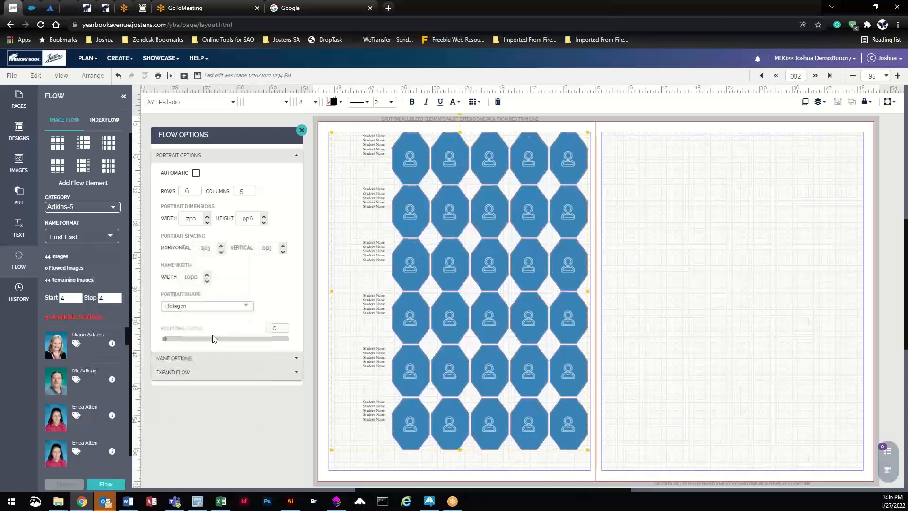
left_click(210, 306)
scroll(246, 276, "up", 2)
left_click(220, 256)
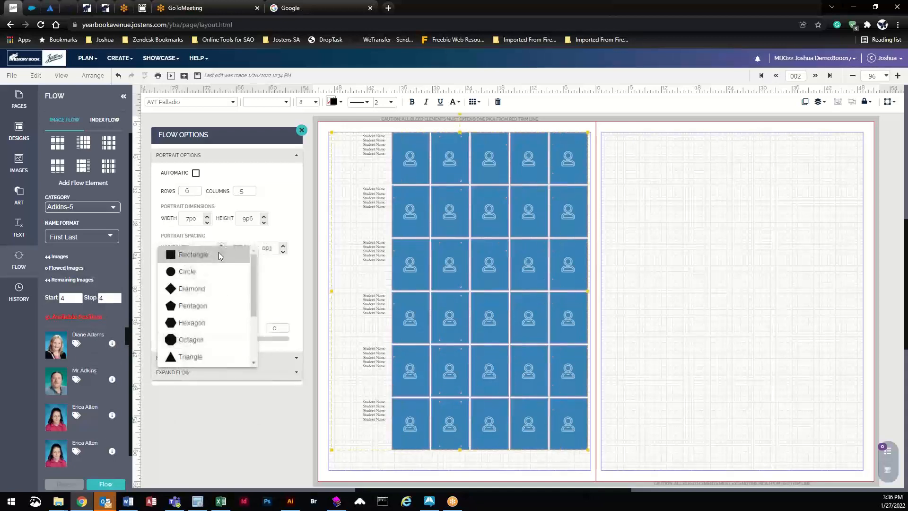
left_click(173, 339)
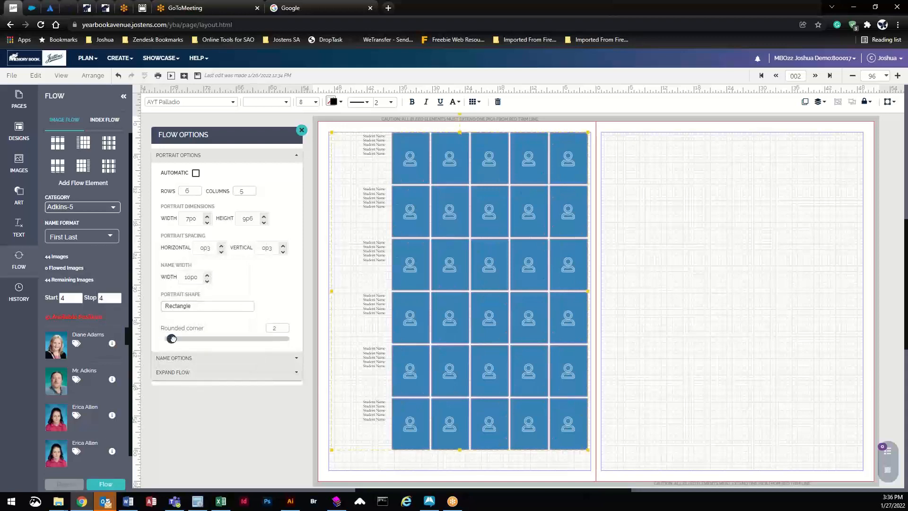
left_click_drag(172, 339, 199, 339)
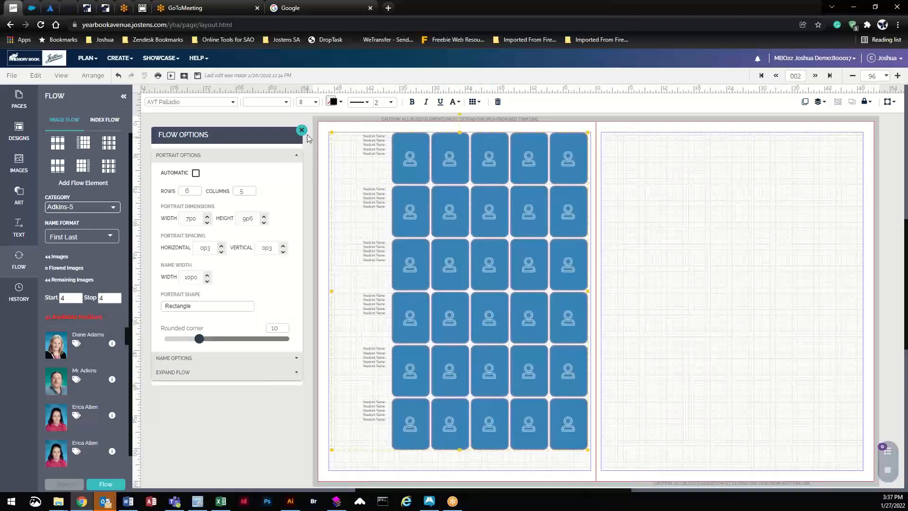
Step: Resize portraits to 6p0 × 8p6, use 7 rows, and drag the grid onto page 003
left_click(201, 193)
left_click(201, 192)
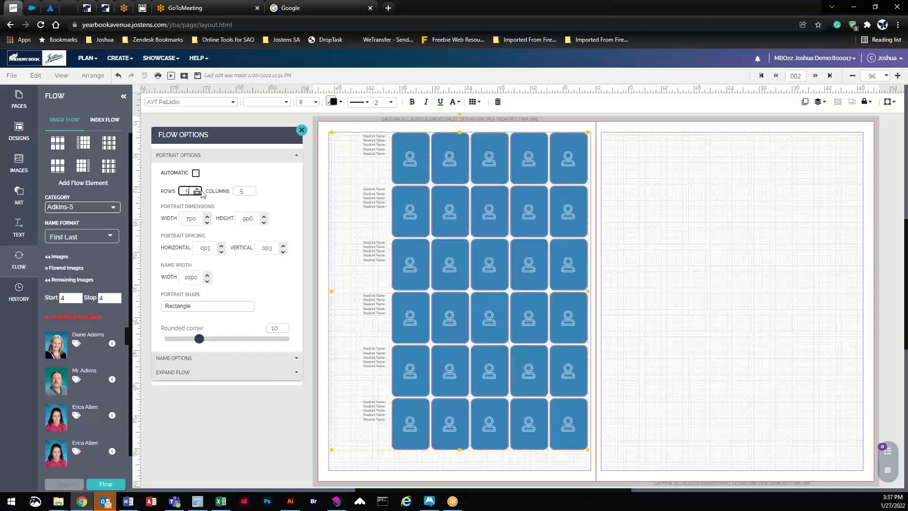
left_click(201, 192)
left_click(201, 192)
left_click(198, 190)
left_click(198, 191)
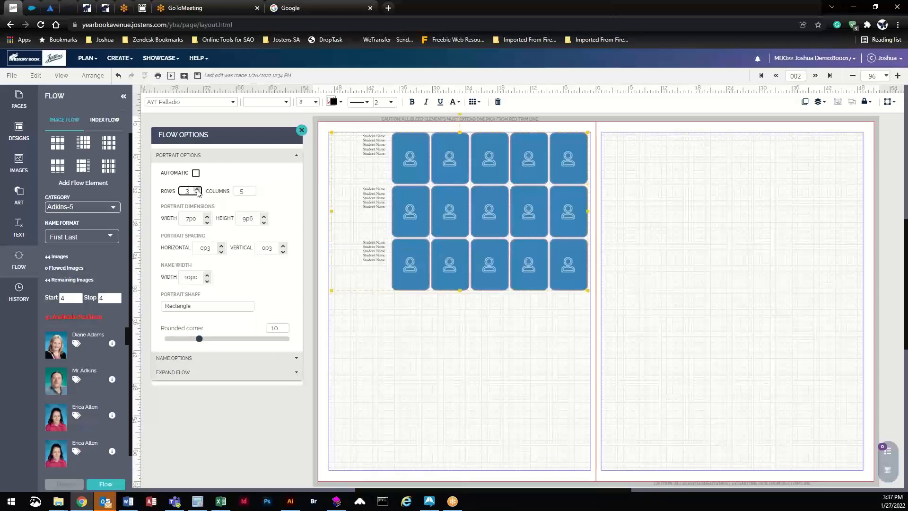
left_click(197, 191)
left_click(197, 191)
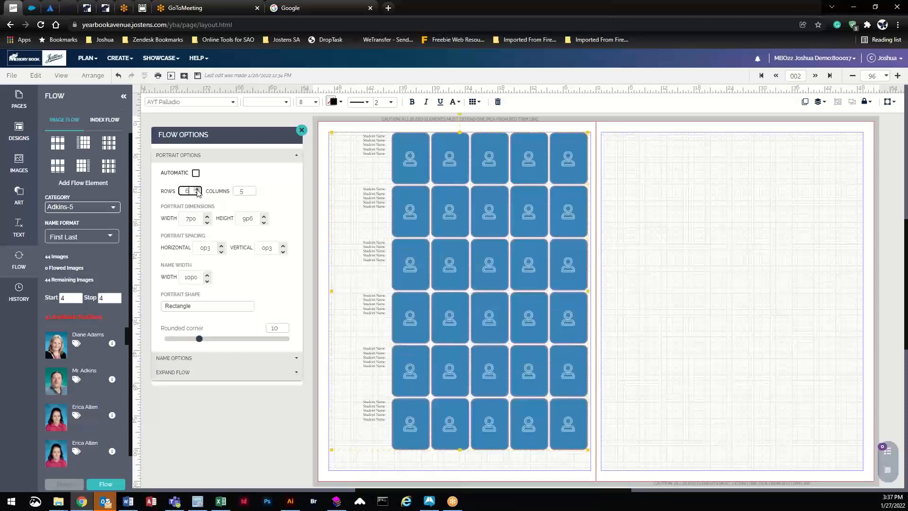
left_click(246, 191)
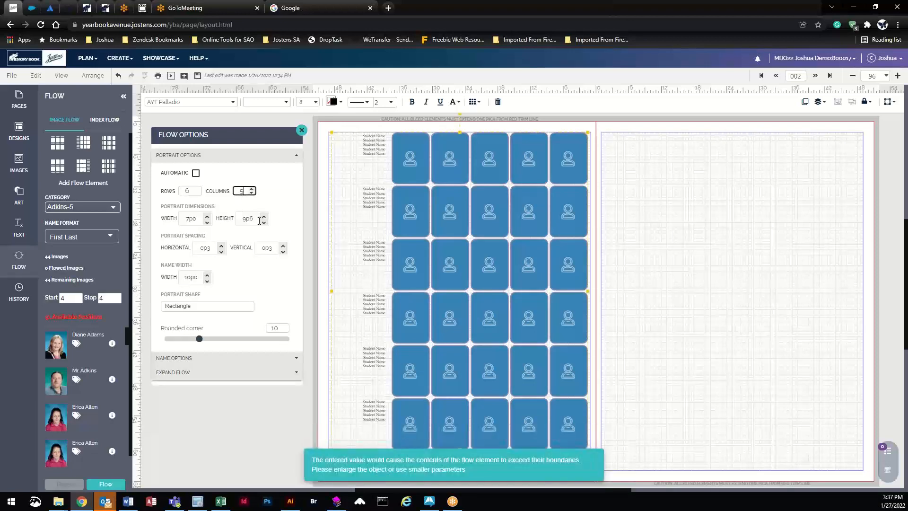
left_click(207, 222)
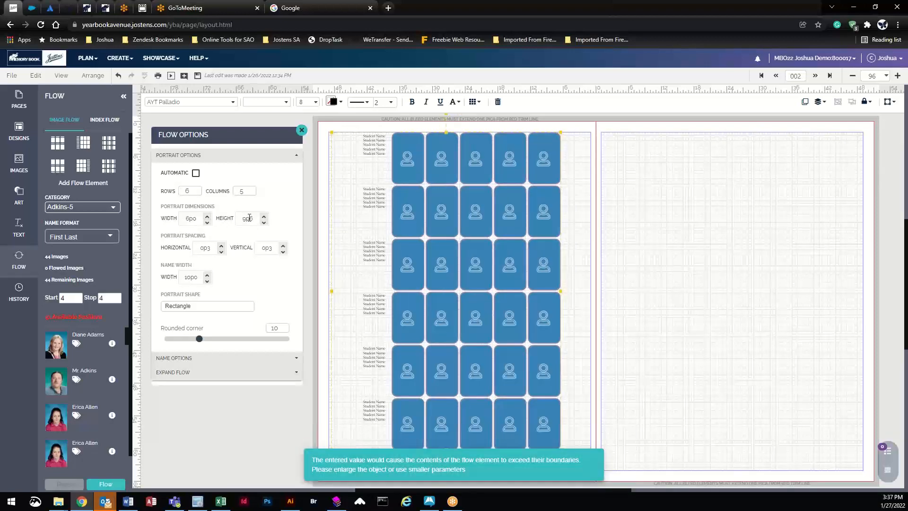
left_click(264, 223)
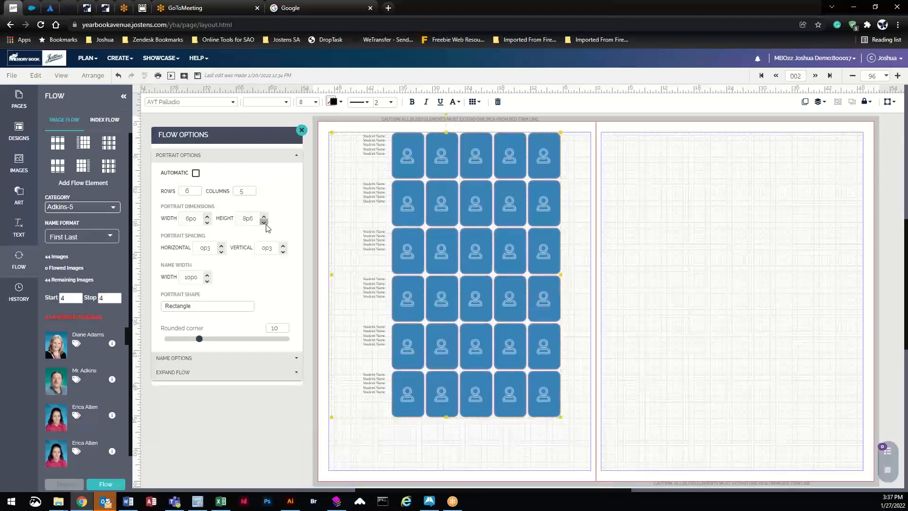
left_click(196, 189)
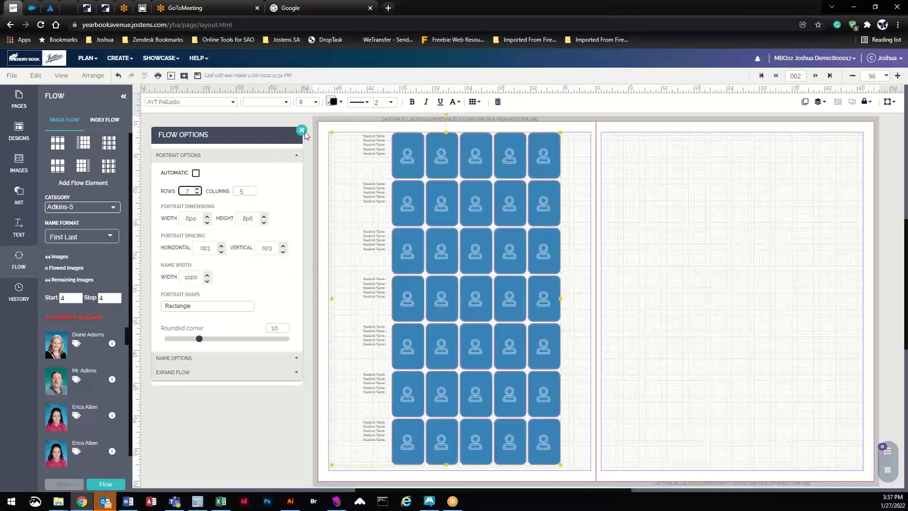
left_click(439, 164)
left_click_drag(439, 165, 741, 165)
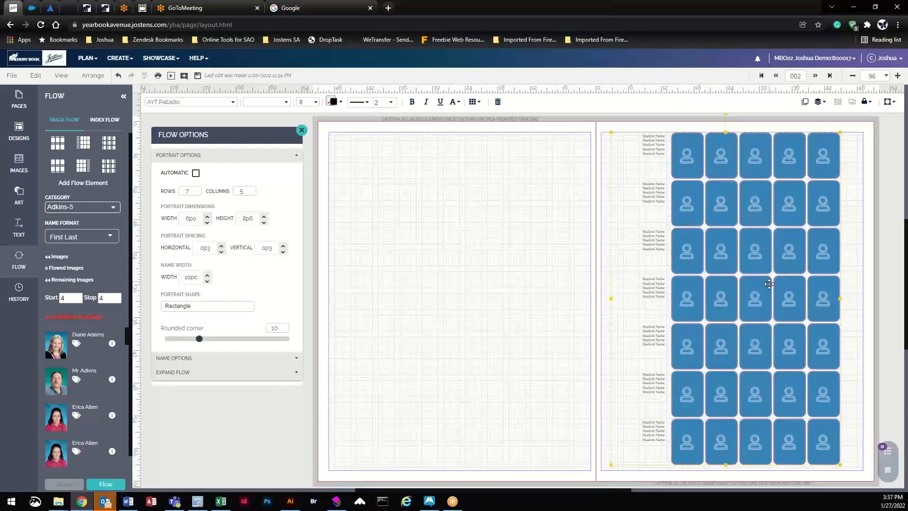
Step: Set portrait names to Names on Right - Horizontal, then delete the portrait flow grid
left_click(165, 360)
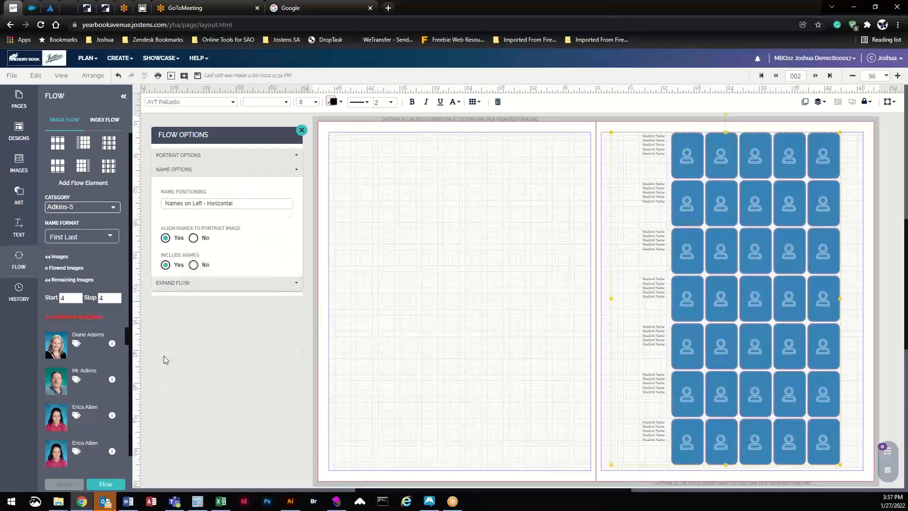
left_click(211, 206)
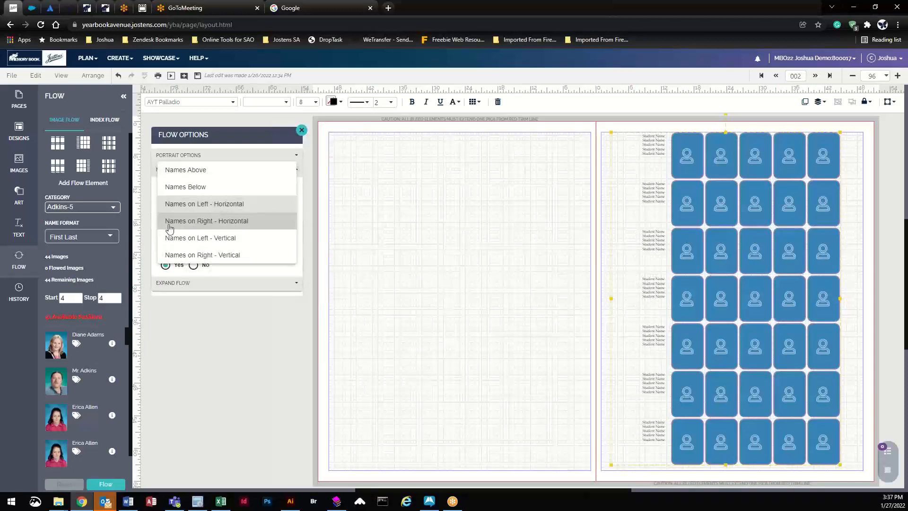
left_click(226, 224)
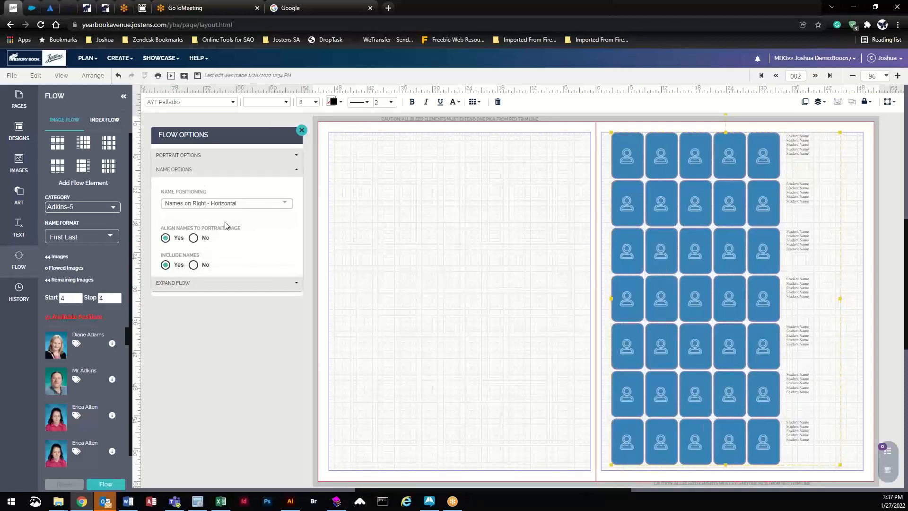
left_click(296, 169)
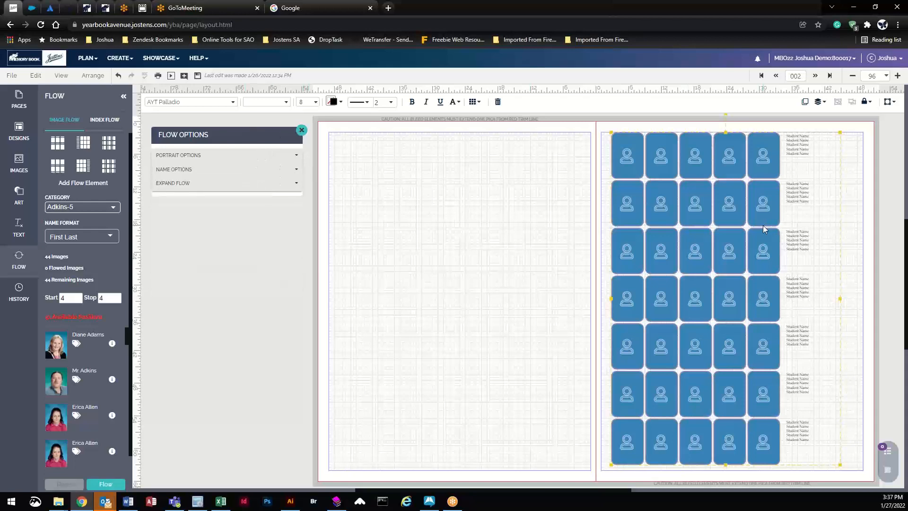
left_click_drag(765, 230, 683, 220)
key("Delete")
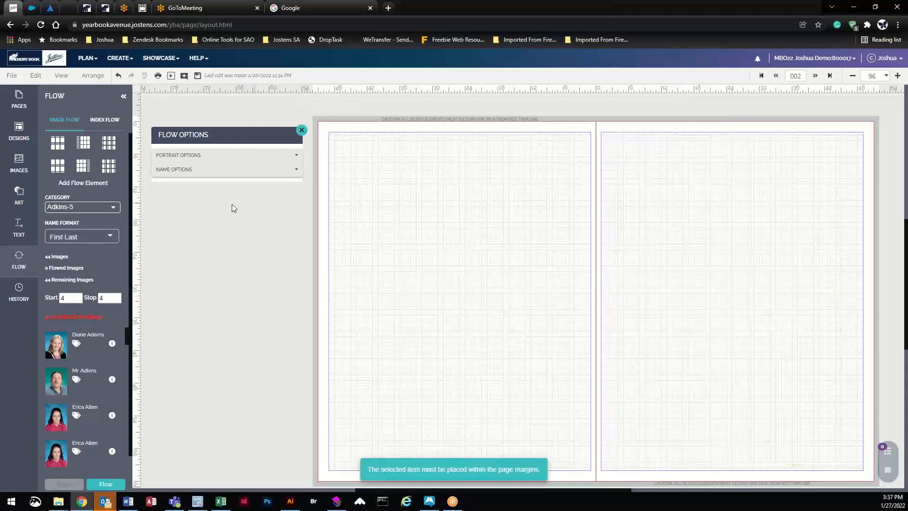
Step: Try 4x4 and side-name portrait grid presets on both pages, then delete them all
left_click(301, 131)
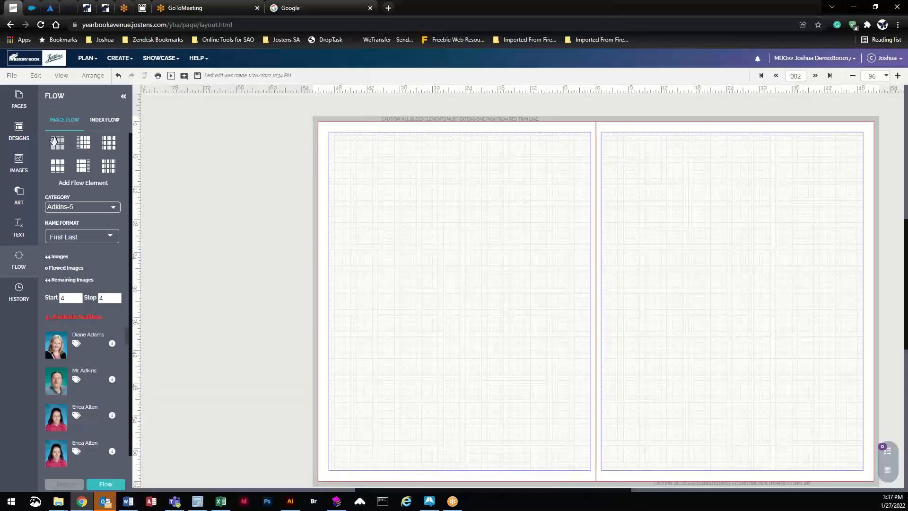
left_click_drag(57, 143, 440, 206)
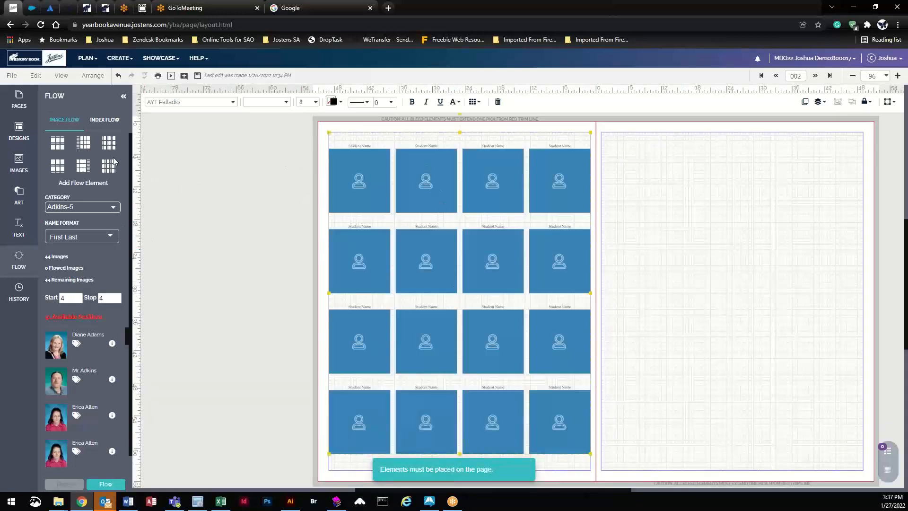
left_click_drag(57, 165, 708, 283)
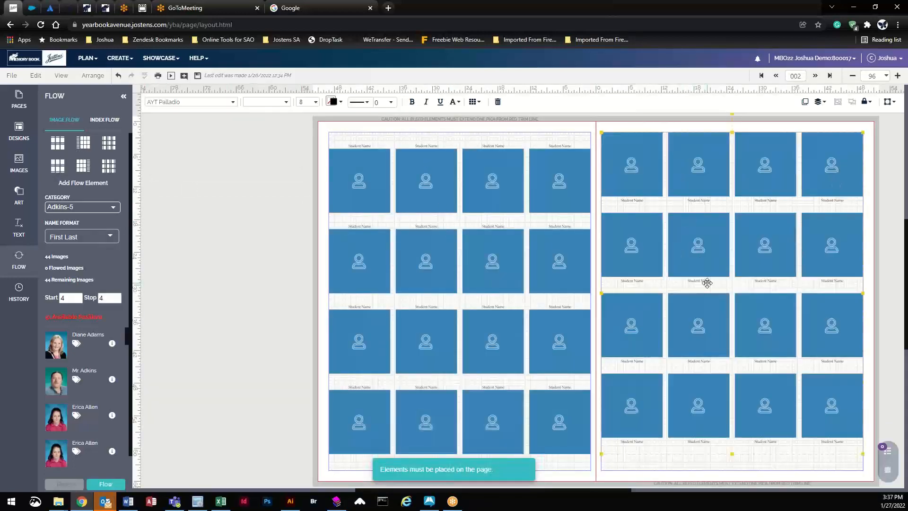
key("Delete")
left_click_drag(108, 165, 679, 227)
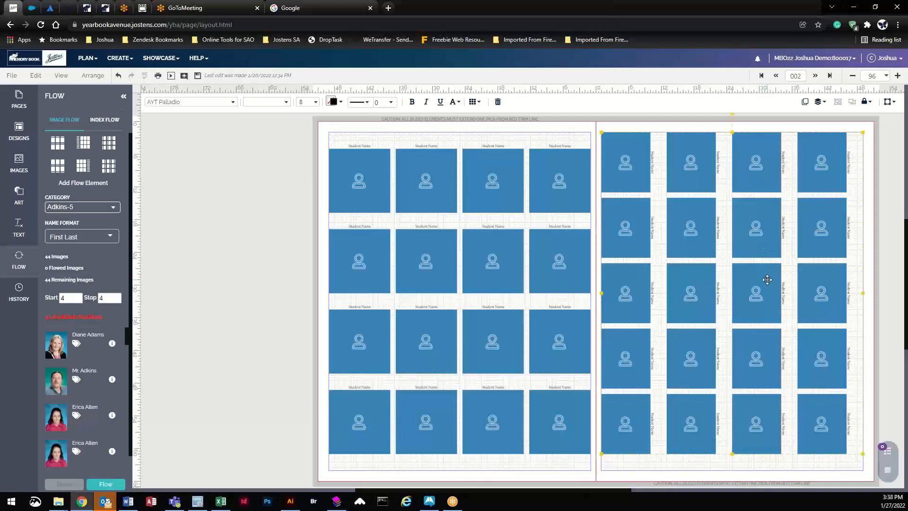
key("Delete")
left_click(523, 178)
key("Delete")
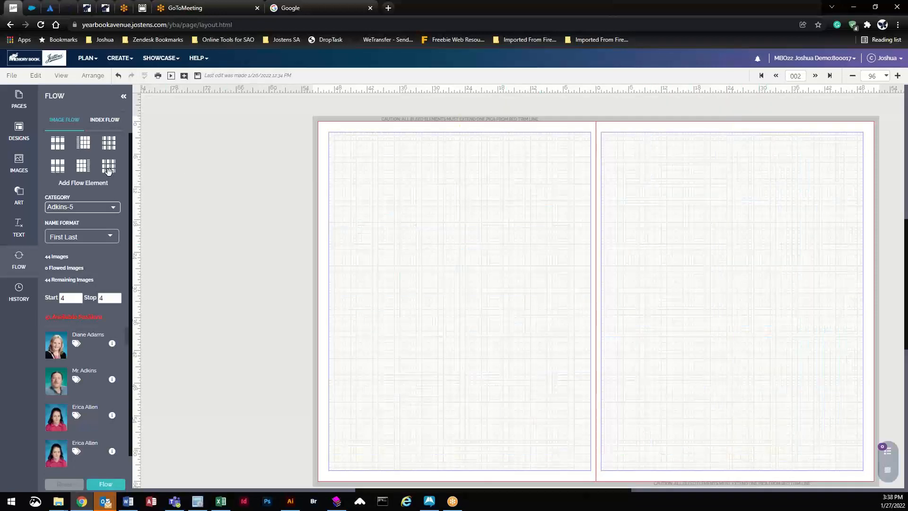
Step: Place a 7x8 side-name portrait grid on the left page and start cell visibility editing
left_click_drag(83, 141, 504, 282)
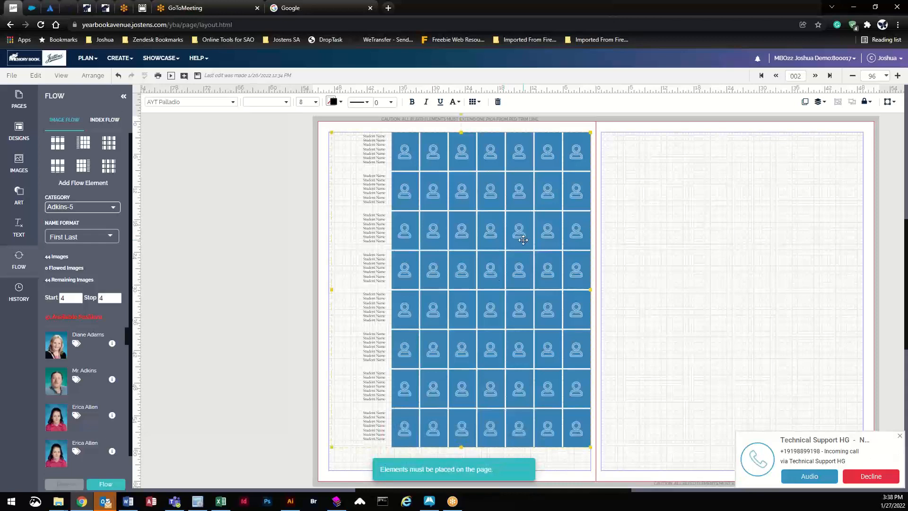
left_click_drag(488, 231, 488, 240)
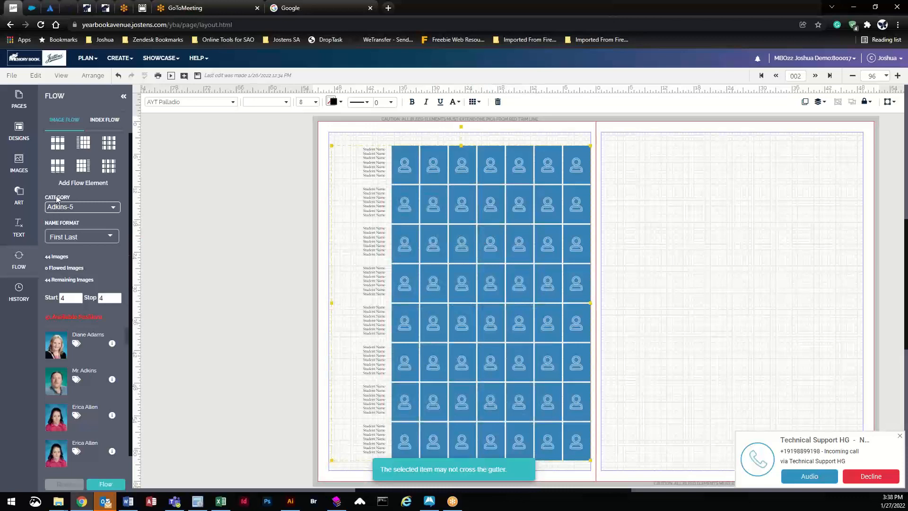
left_click(468, 282)
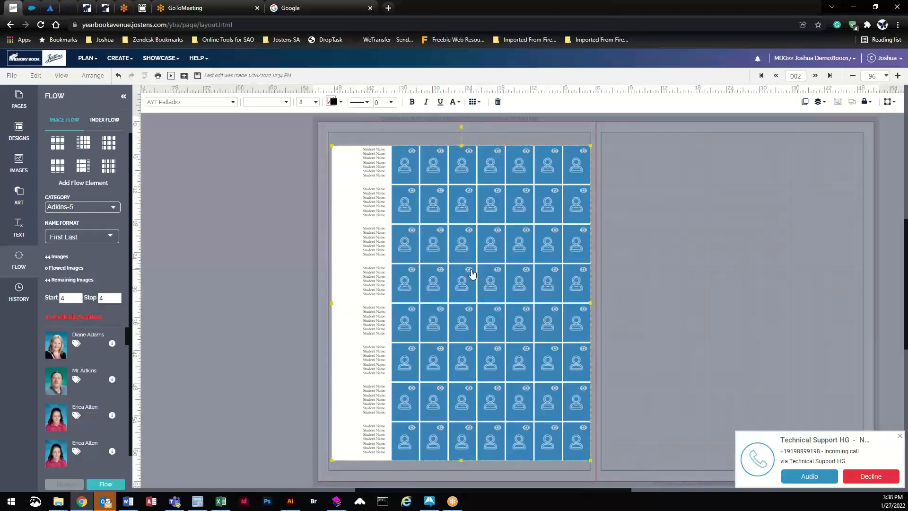
Step: Hide the six central cells in rows 4 and 5 of the portrait grid
left_click(469, 270)
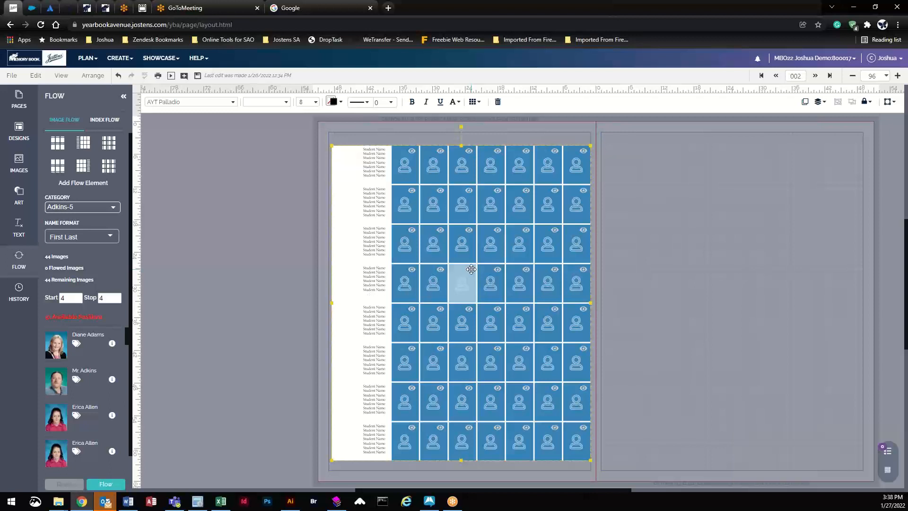
left_click(497, 269)
left_click(526, 269)
left_click_drag(471, 310, 565, 296)
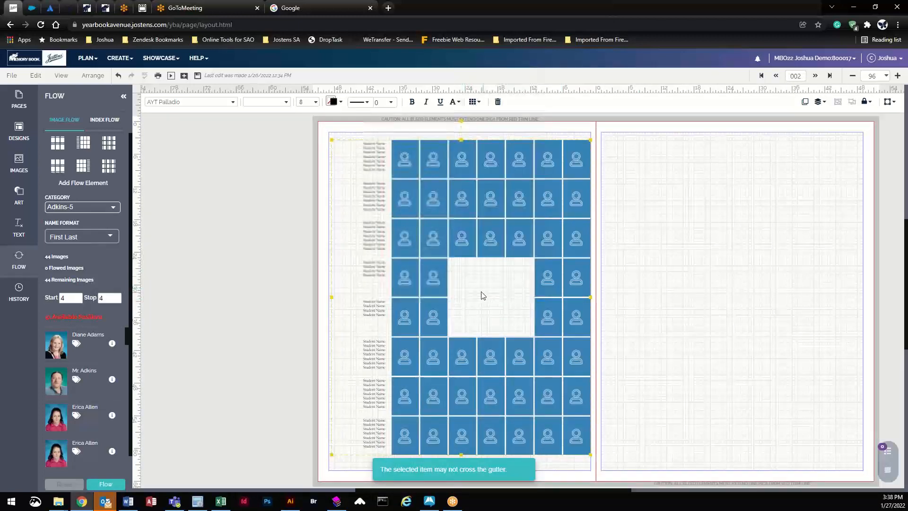
Step: Drop the thumbs-up smiley image from Images into the grid's gap
left_click(19, 164)
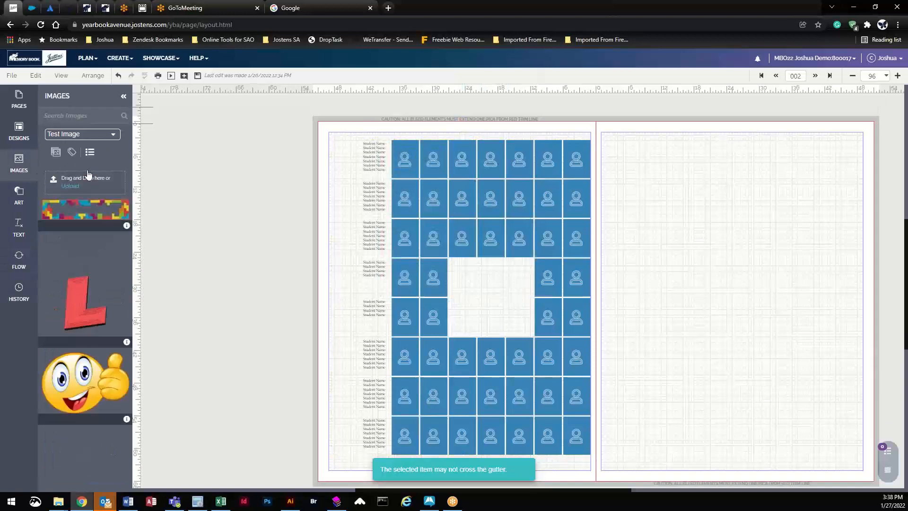
left_click_drag(84, 365, 506, 302)
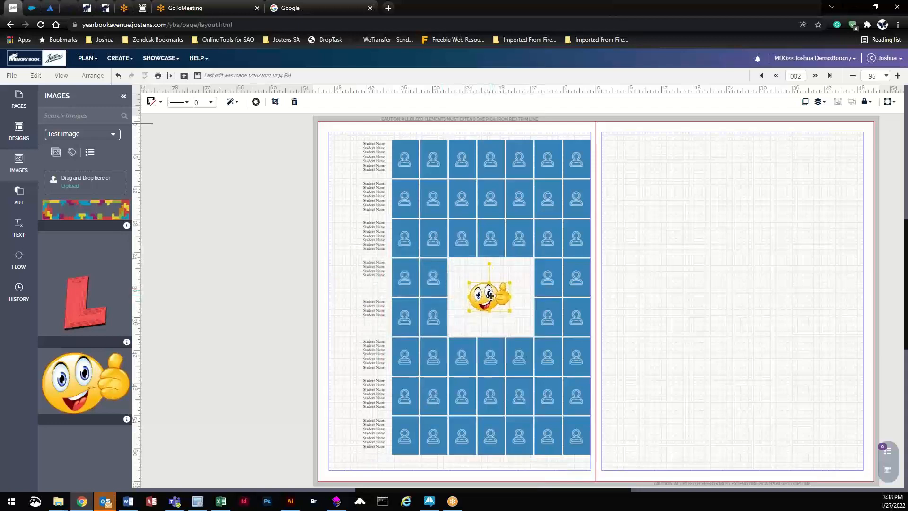
left_click(19, 259)
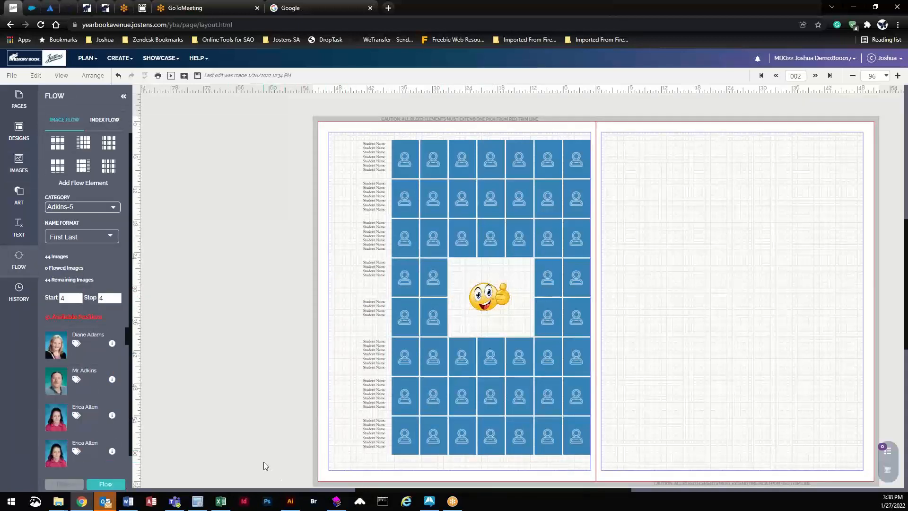
Step: Keep Adkins-5 as the portrait category and First Last as the name format
left_click(447, 362)
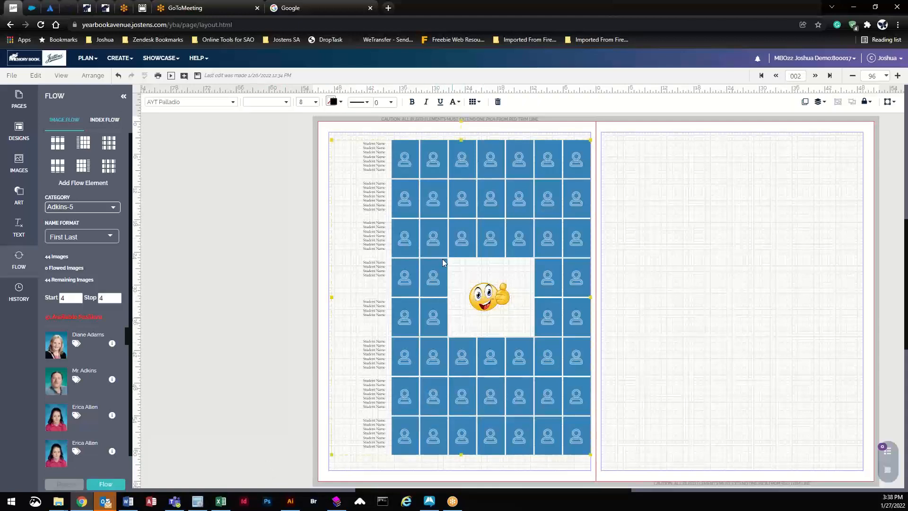
left_click(58, 209)
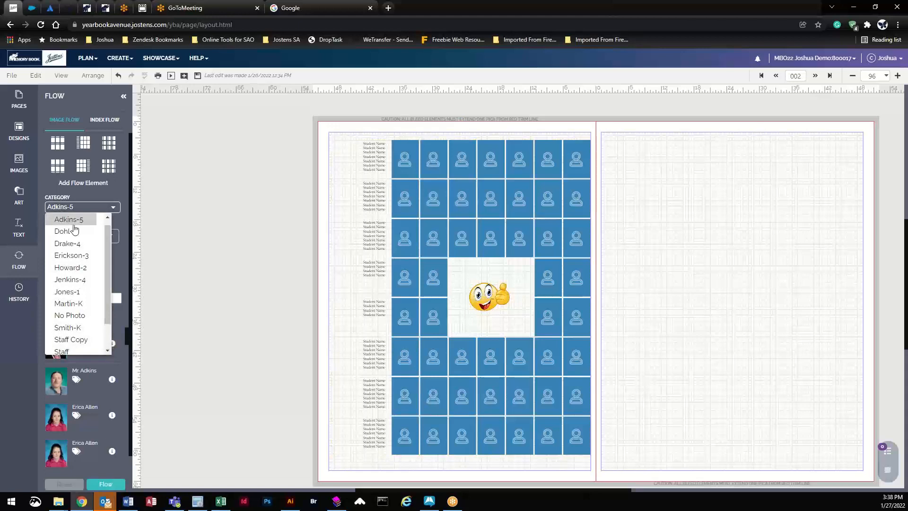
left_click_drag(109, 238, 108, 274)
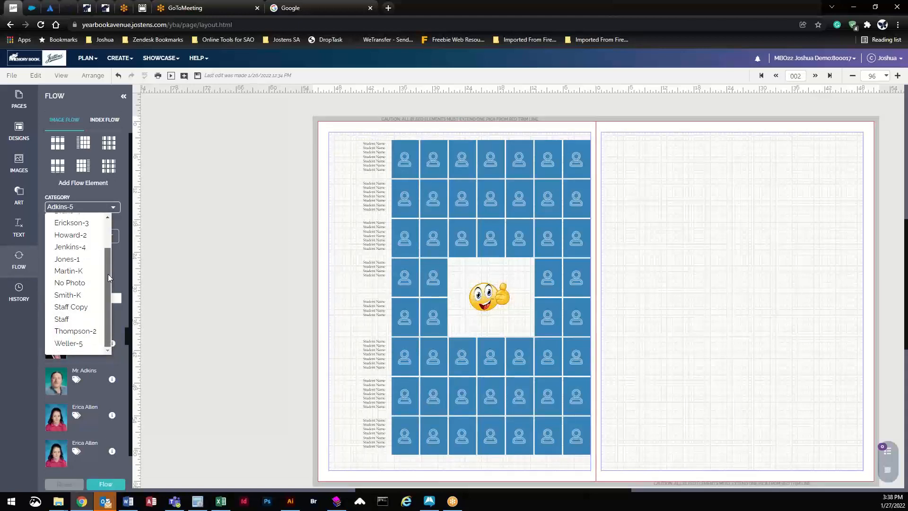
scroll(106, 268, "up", 2)
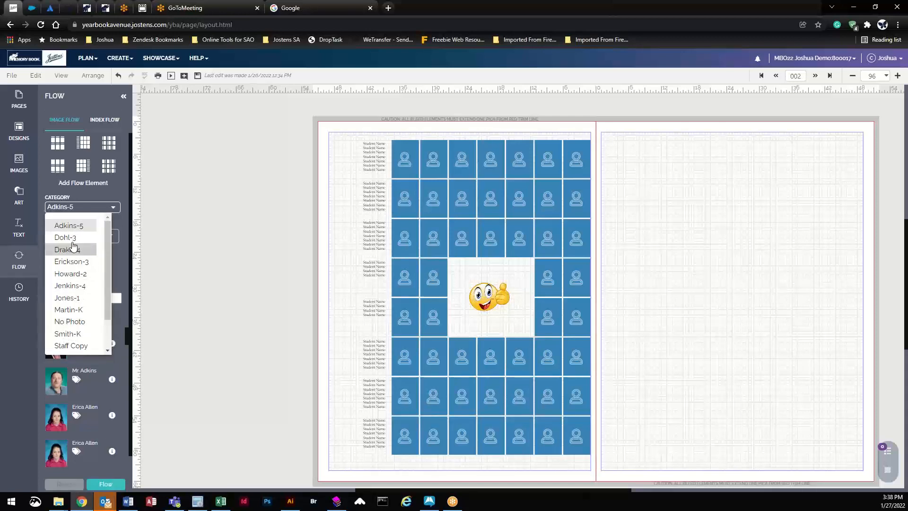
left_click(75, 227)
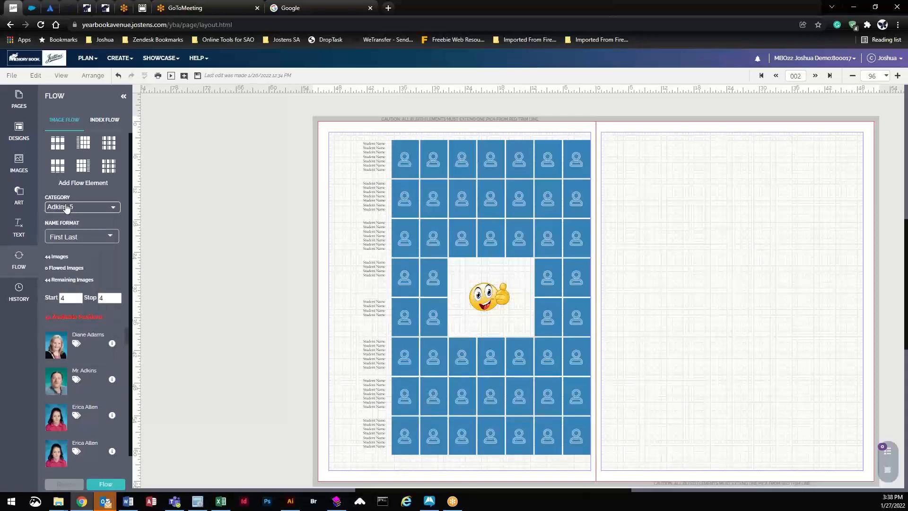
left_click(57, 242)
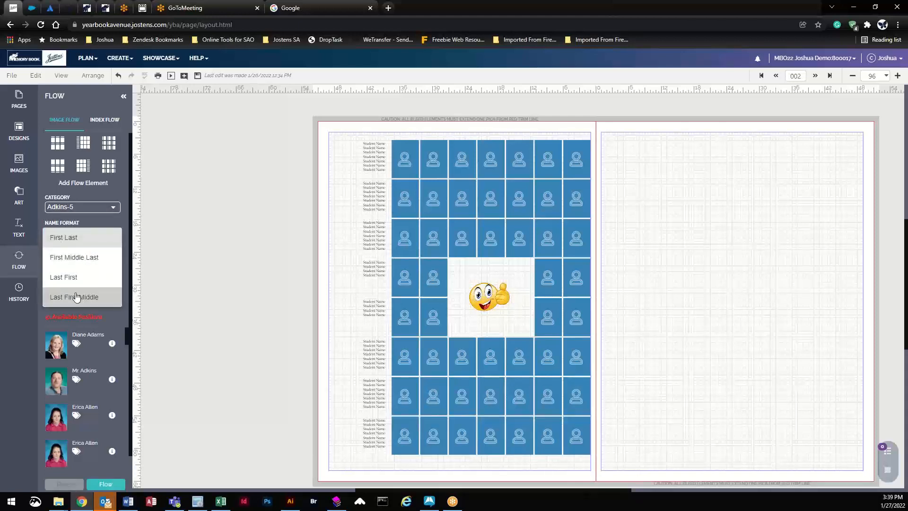
left_click(75, 240)
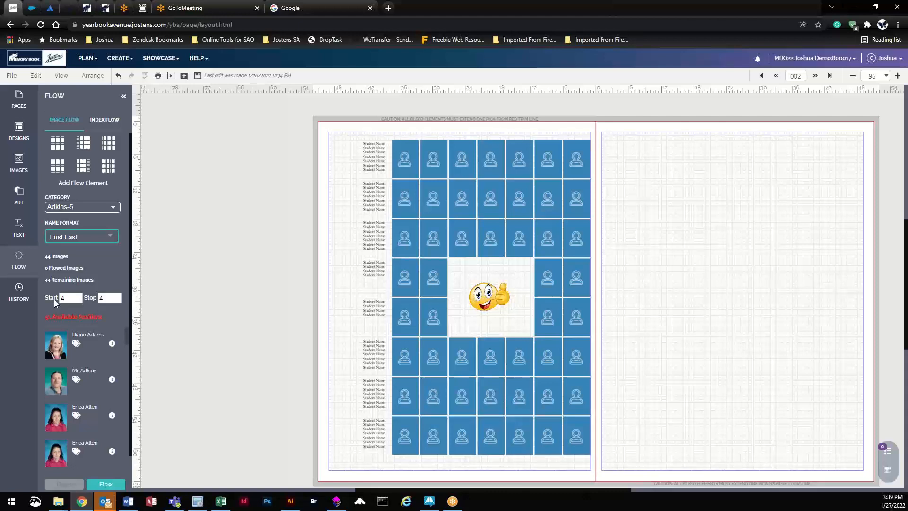
Step: Set the flow Start and Stop positions to 2 and save the spread
left_click(79, 296)
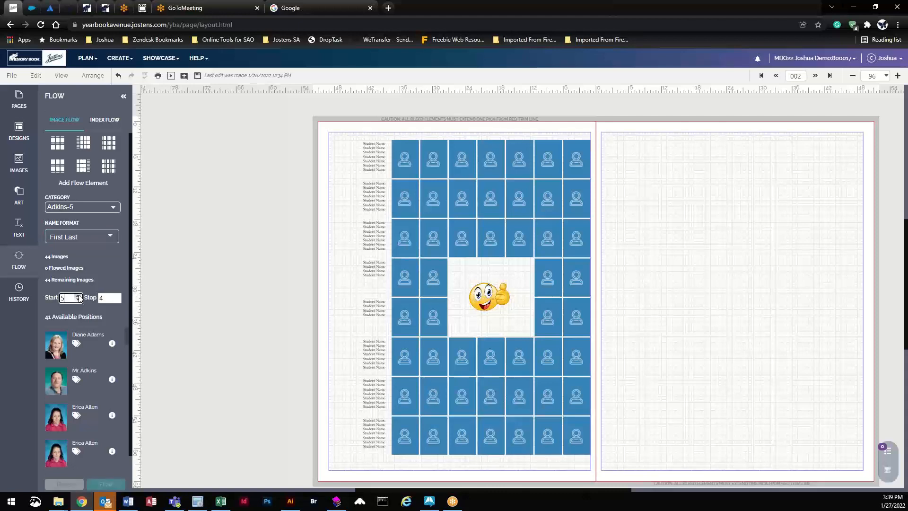
left_click(78, 300)
left_click(78, 300)
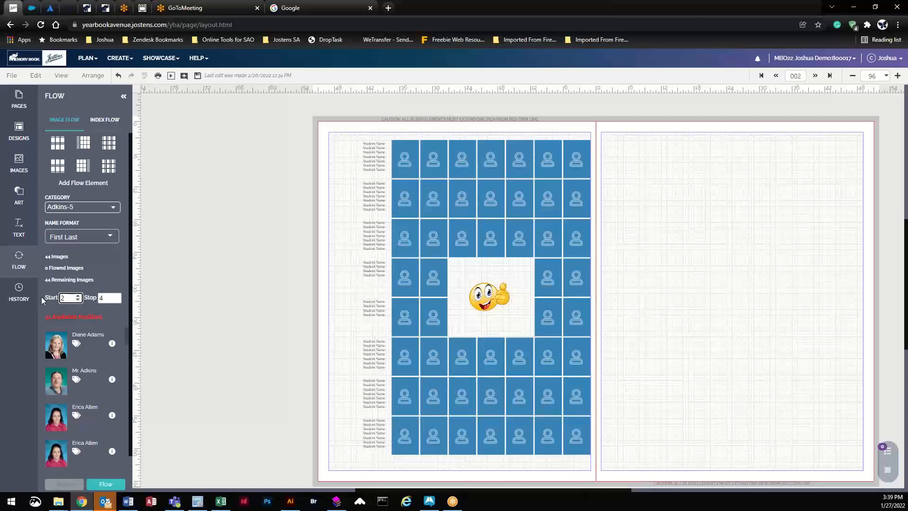
left_click(117, 300)
left_click(117, 300)
left_click(198, 76)
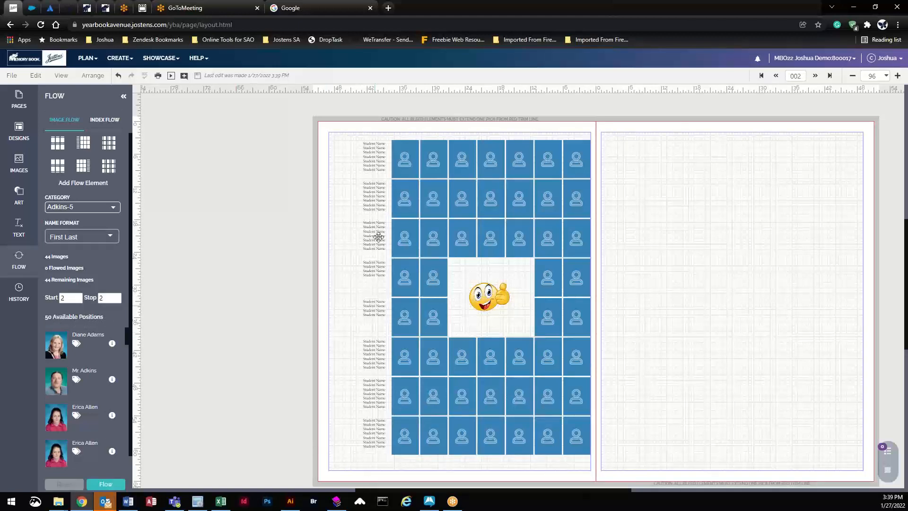
left_click(405, 173)
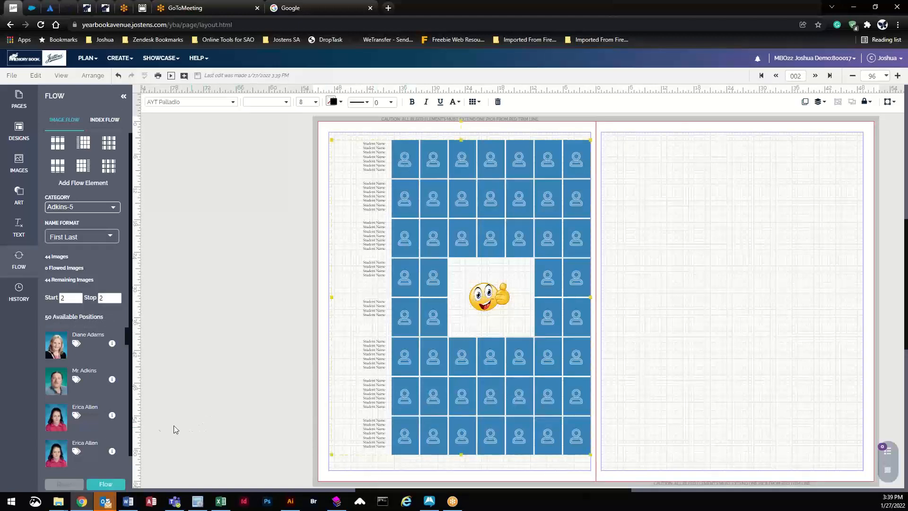
Step: Flow the 44 Adkins-5 portraits into the grid to preview, then reset it
left_click(105, 484)
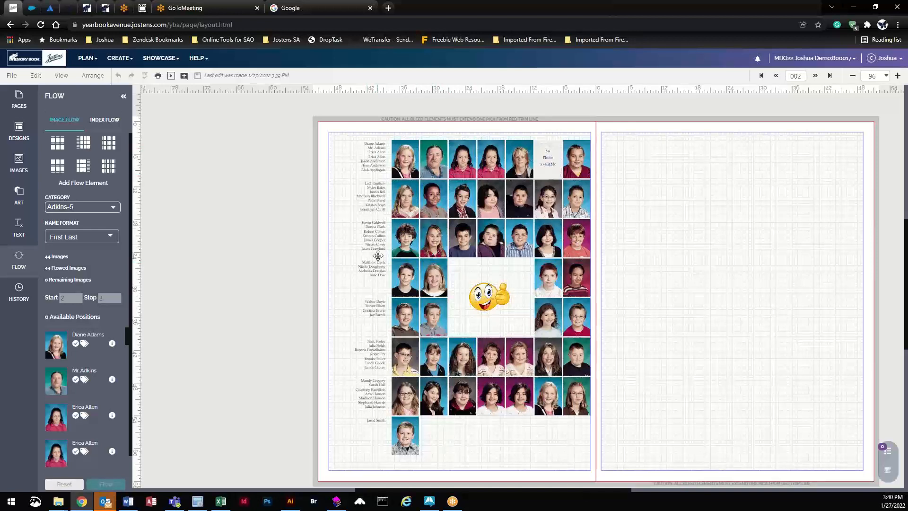
left_click_drag(378, 255, 374, 373)
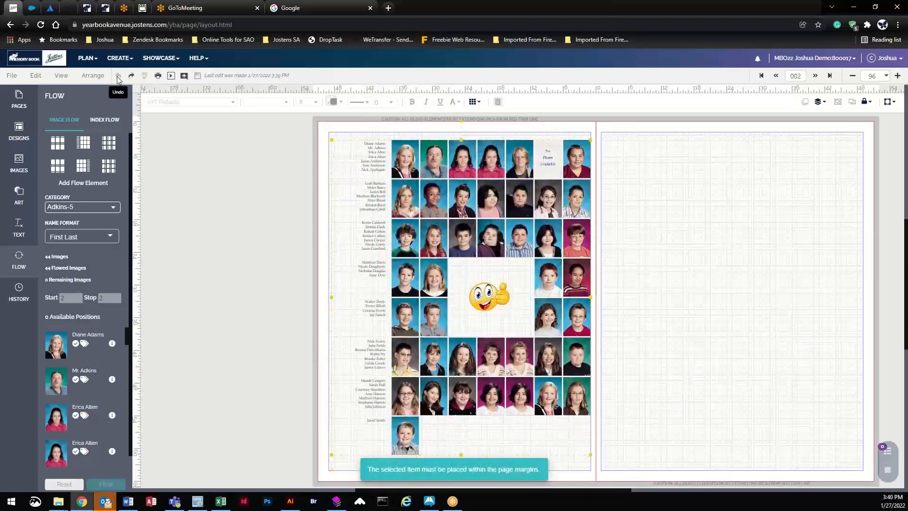
left_click(286, 220)
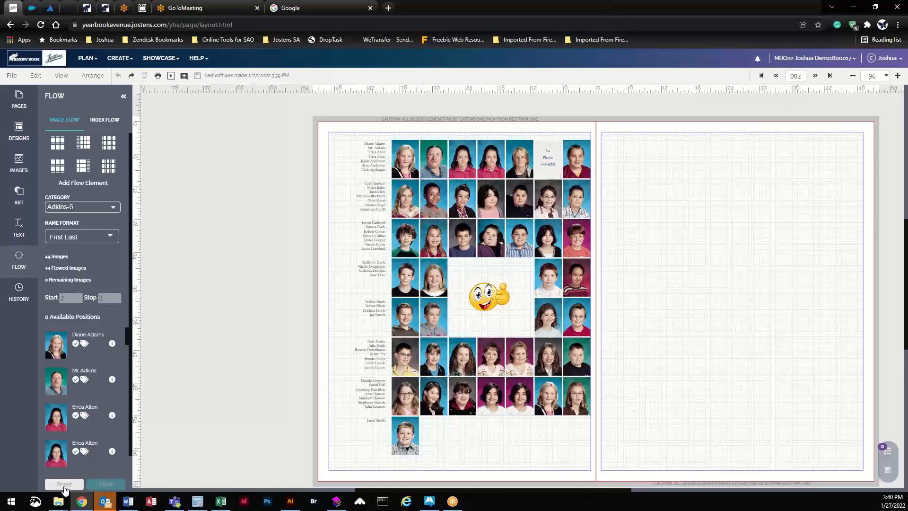
left_click(65, 485)
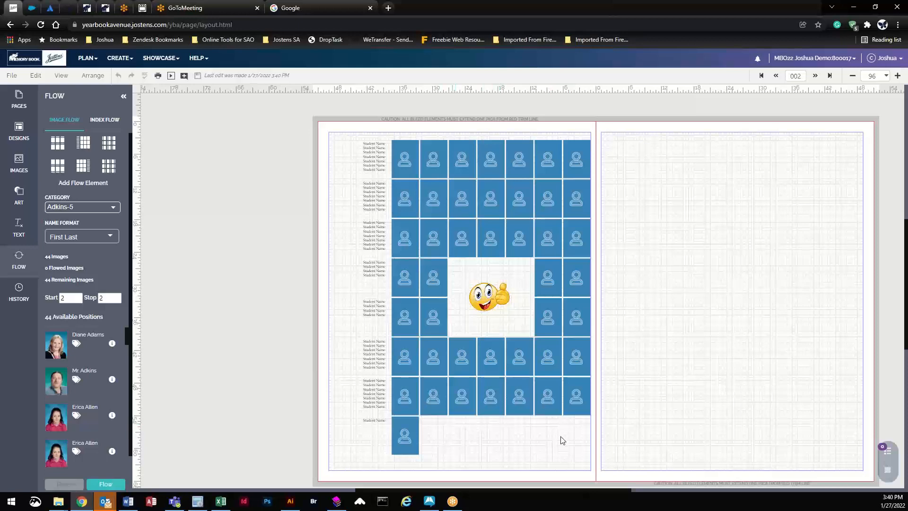
Step: Unhide cells 2–4 in the grid's bottom row, giving four portrait positions there
left_click(464, 395)
double_click(464, 395)
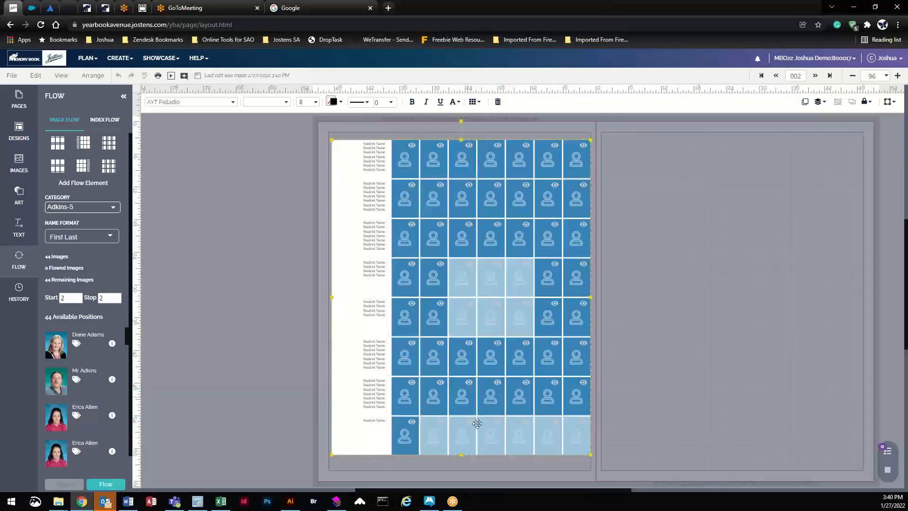
left_click(442, 426)
left_click(470, 425)
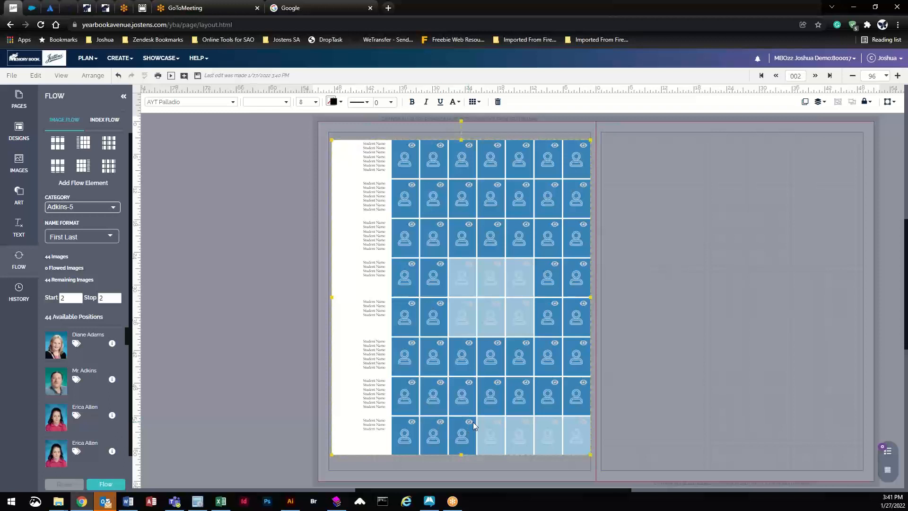
left_click(502, 429)
left_click(295, 367)
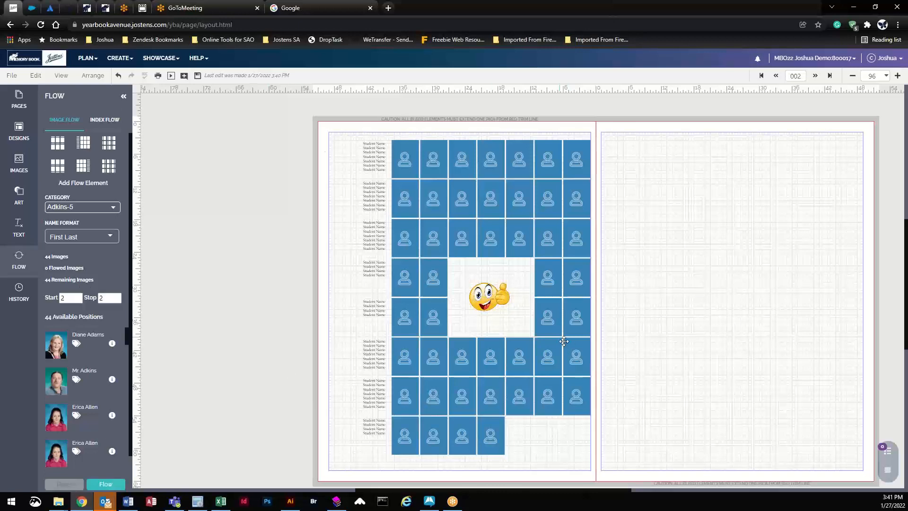
Step: Save the spread and go to CREATE > Image Library
left_click(118, 58)
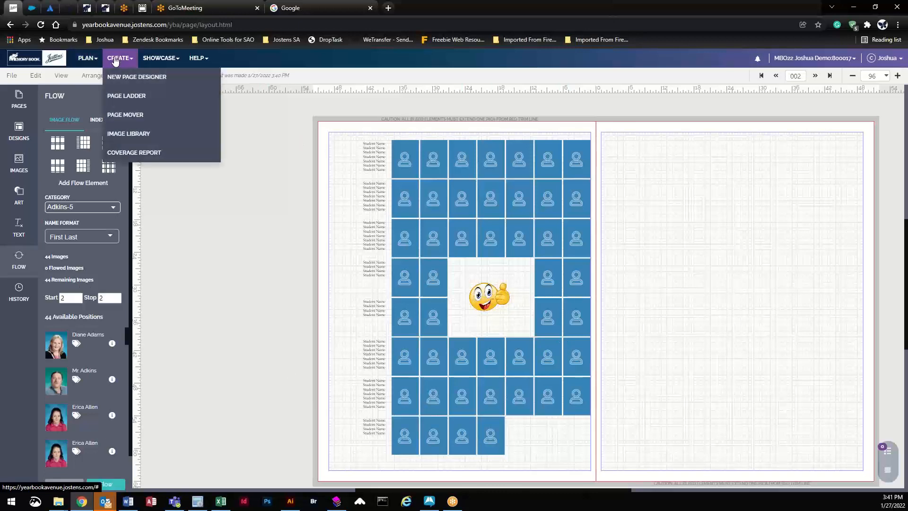
left_click(140, 132)
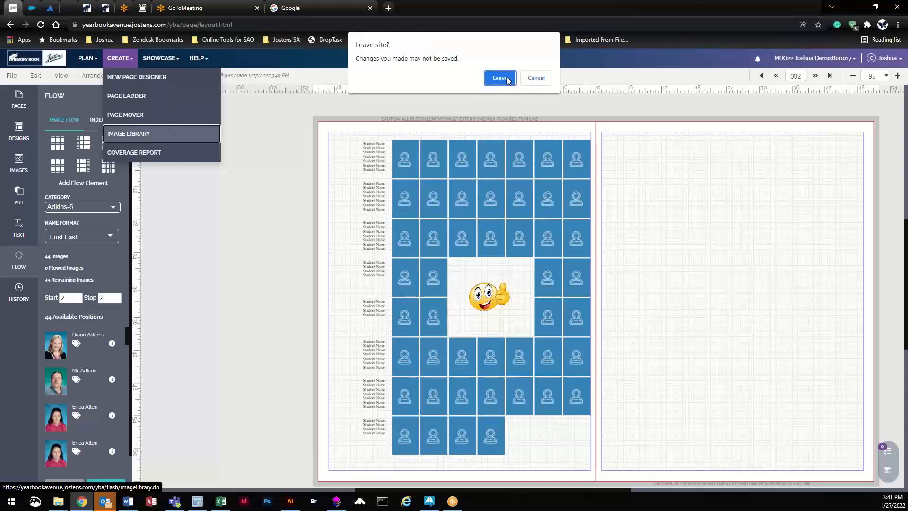
left_click(536, 78)
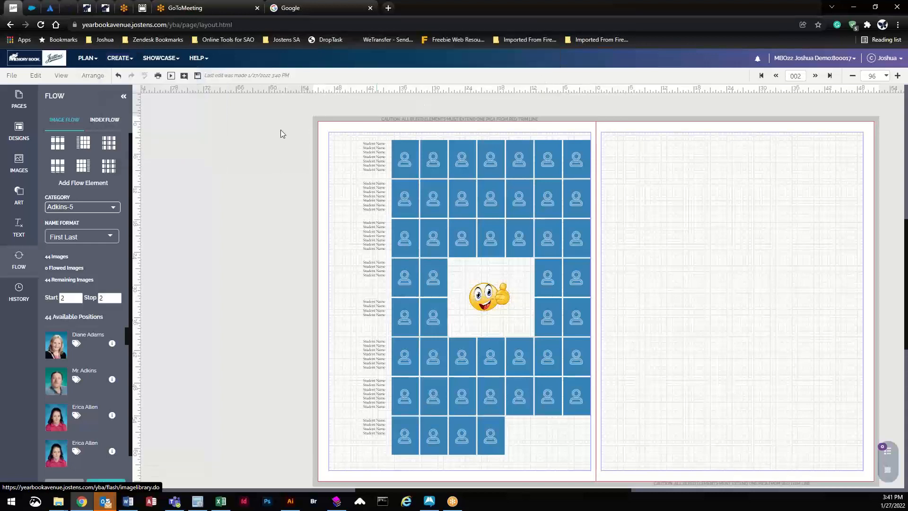
left_click(198, 76)
left_click(118, 58)
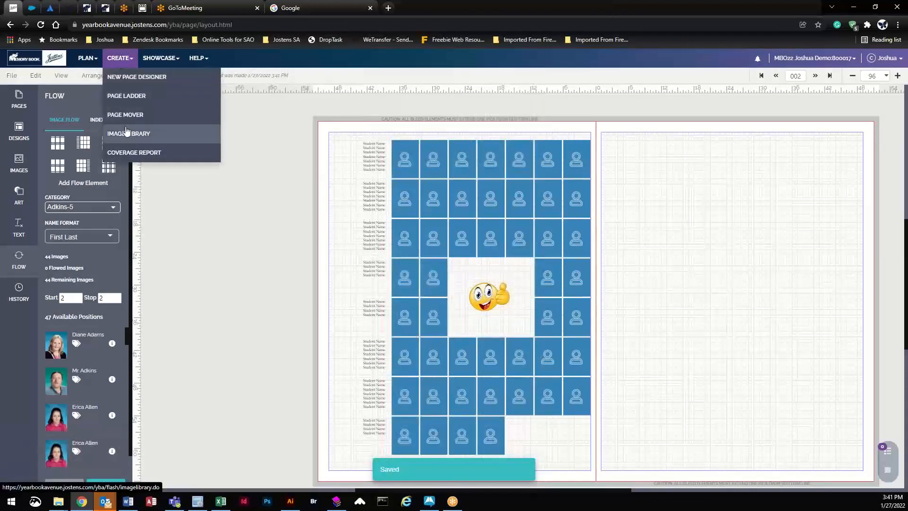
left_click(126, 131)
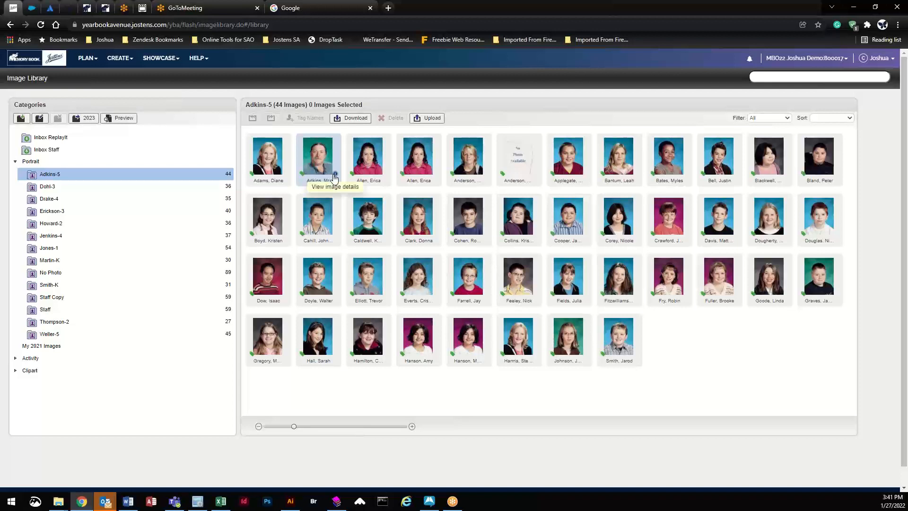
Step: Set the second Adkins-5 portrait's type to Teacher in its Details
left_click(334, 176)
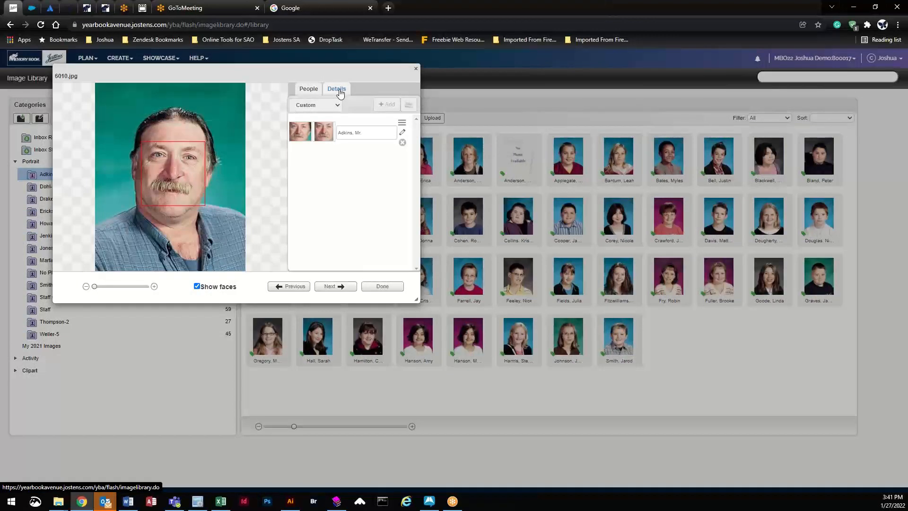
left_click(338, 90)
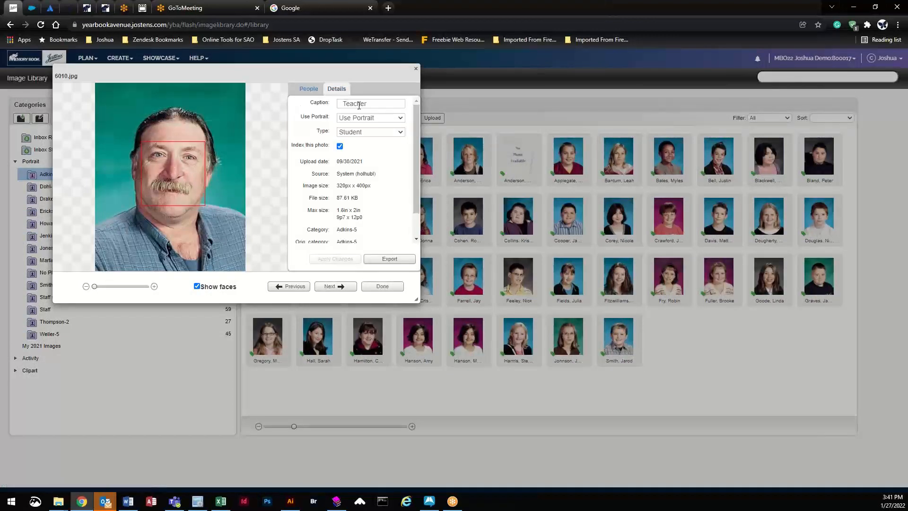
left_click(358, 135)
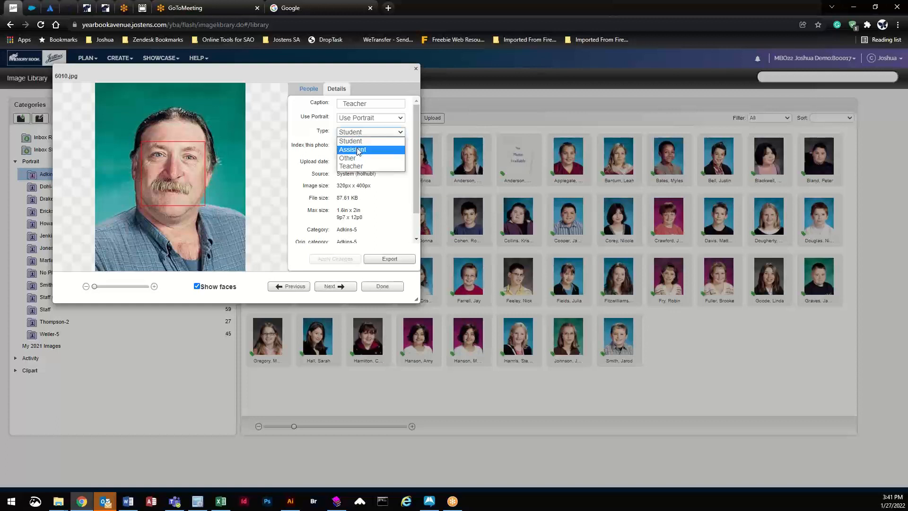
left_click(356, 167)
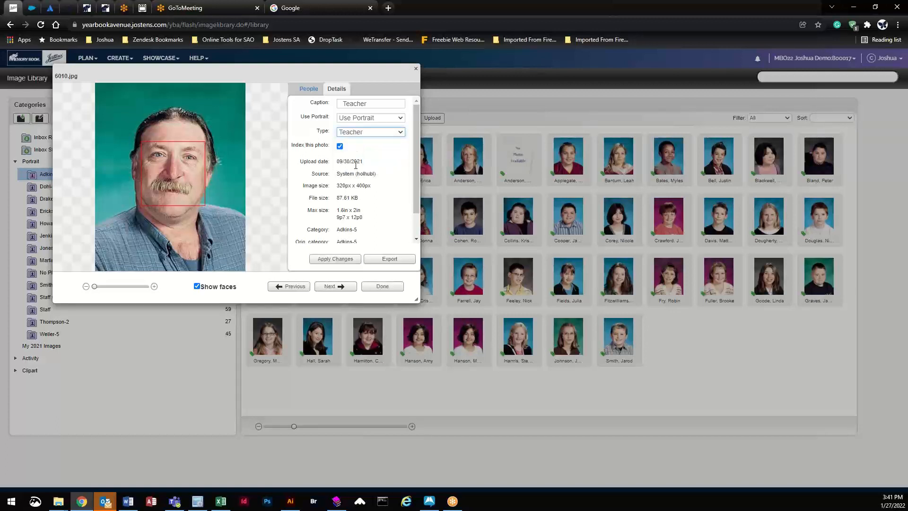
left_click(334, 260)
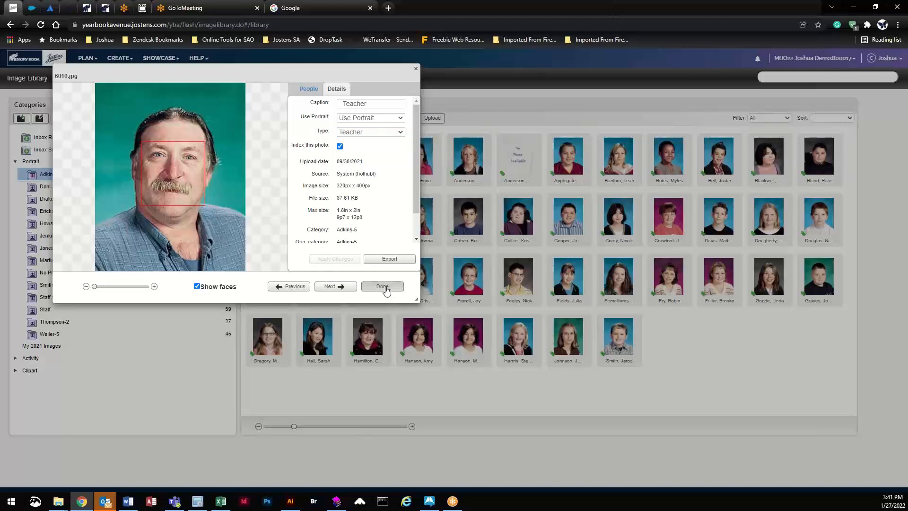
left_click(382, 286)
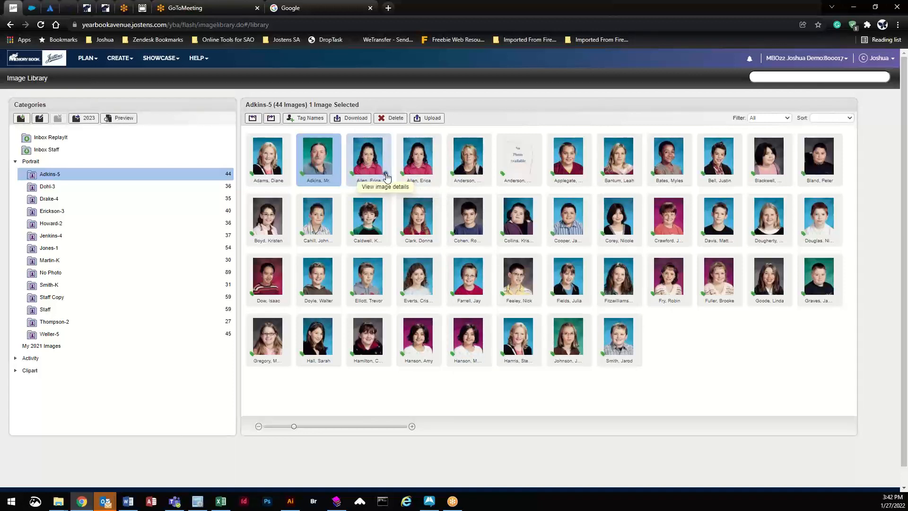
Step: Set the third Adkins-5 portrait's usage to Don't Use Portrait and apply
left_click(386, 176)
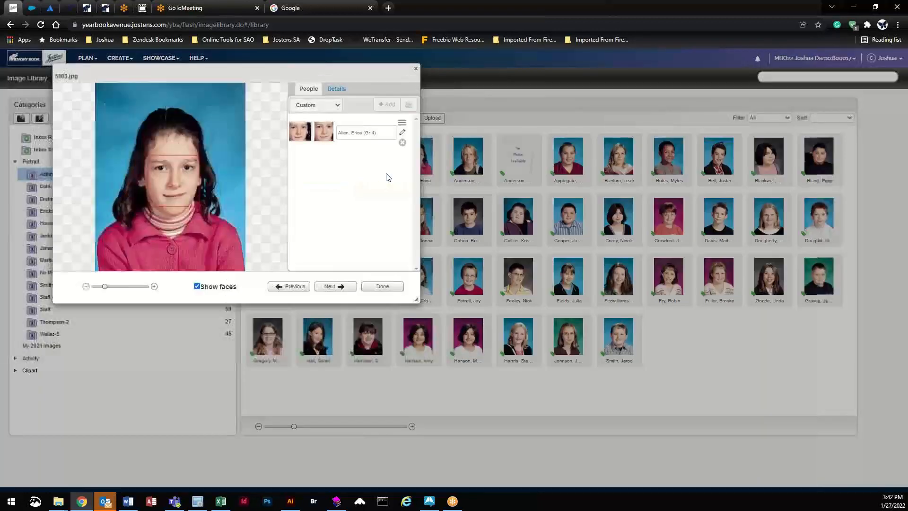
left_click(344, 90)
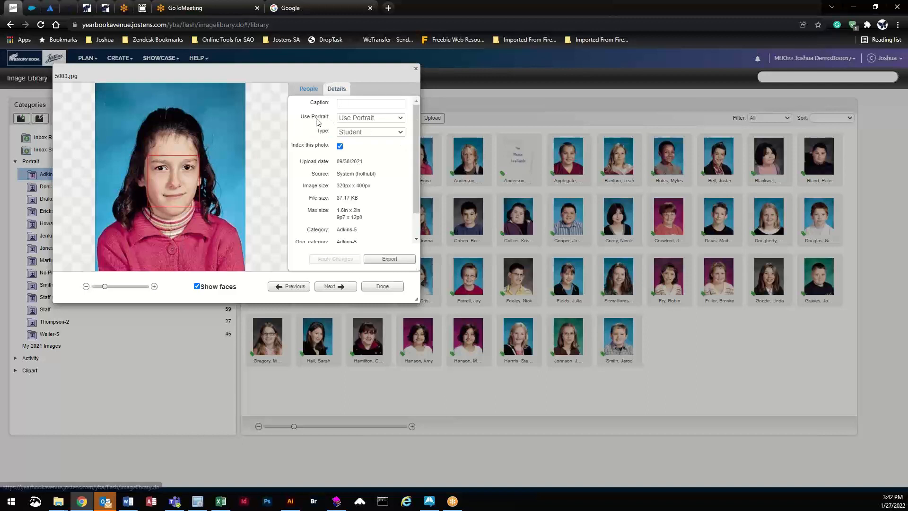
left_click(371, 118)
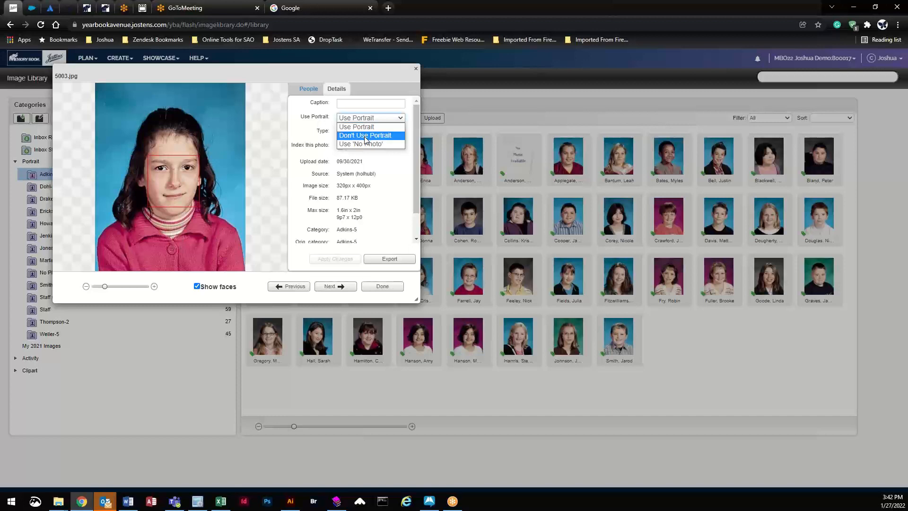
left_click(366, 136)
left_click(349, 259)
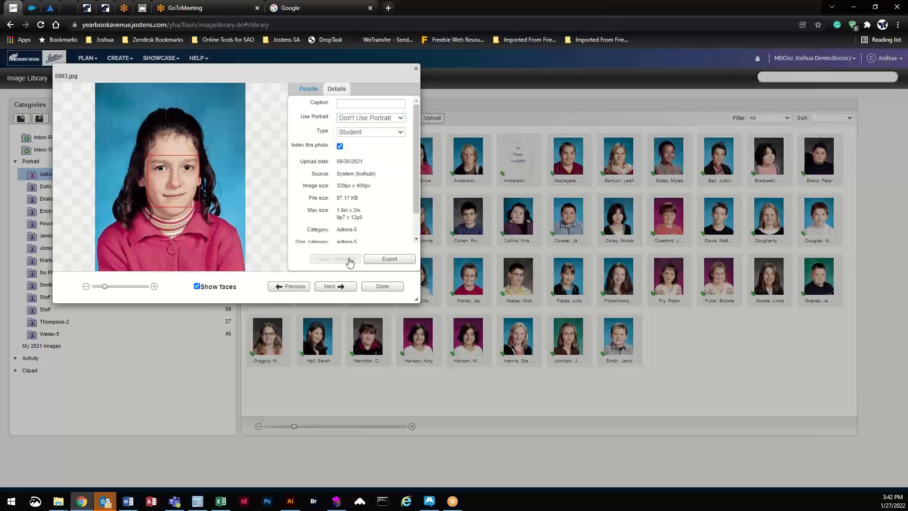
left_click(380, 287)
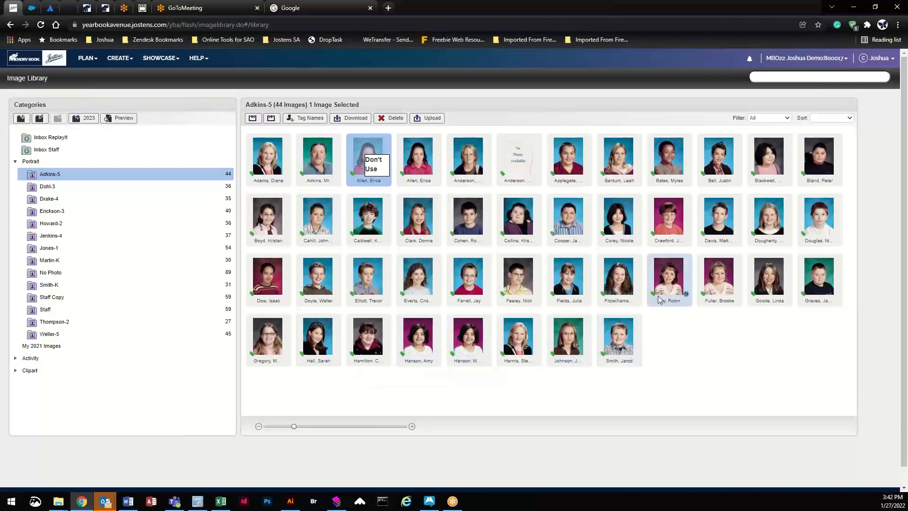
Step: Mark portrait 5033.jpg, ninth in row three, as Don't Use Portrait
left_click(686, 294)
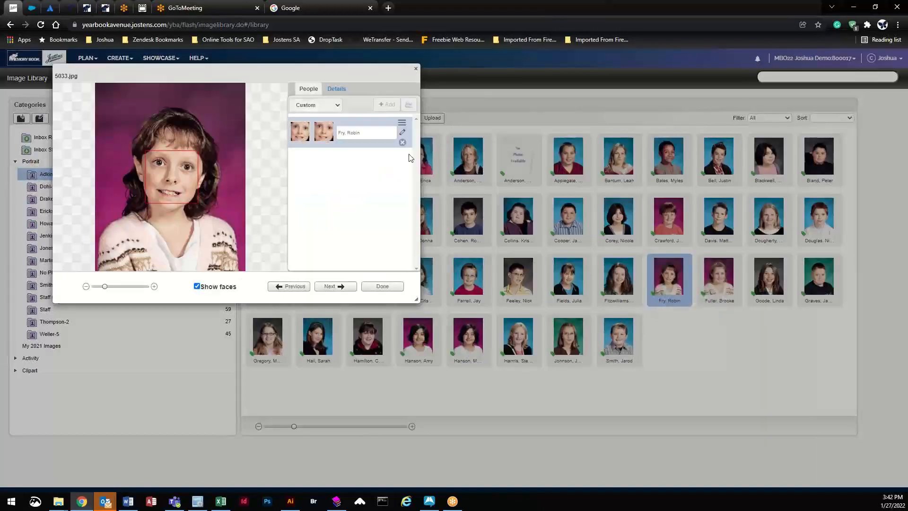
left_click(337, 88)
left_click(369, 118)
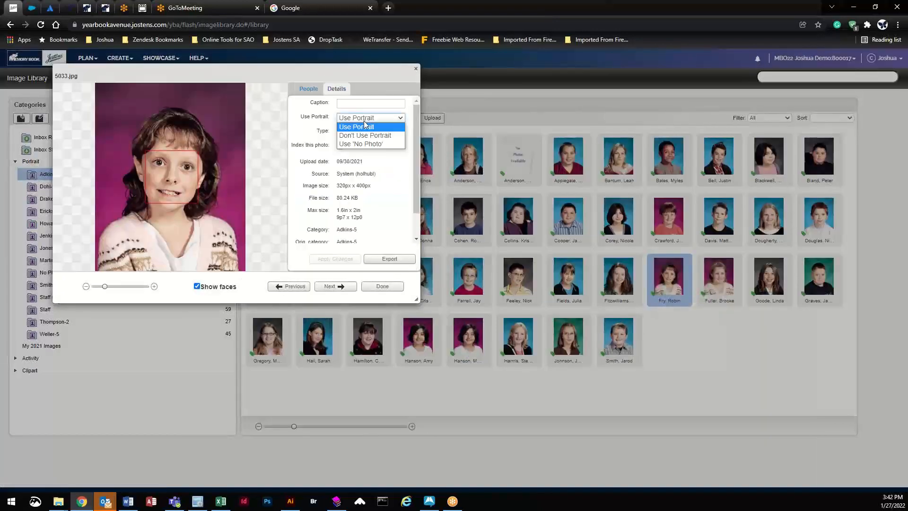
left_click(369, 136)
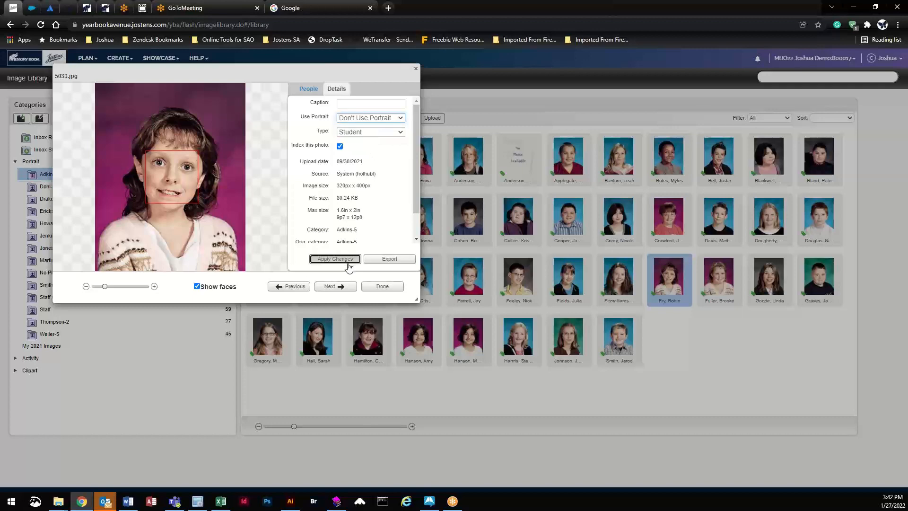
left_click(347, 260)
left_click(381, 286)
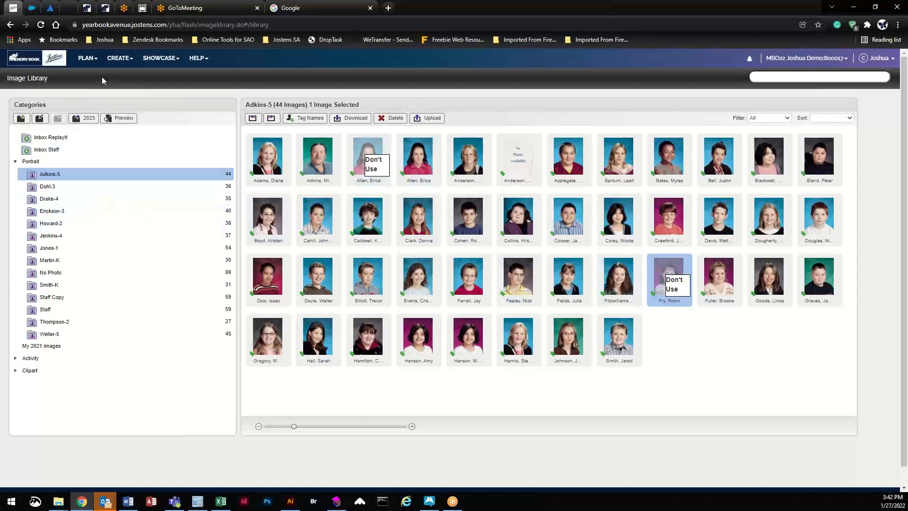
Step: Open PLAN > Page Ladder and open spread 002 in the layout editor
mouse_move(88, 68)
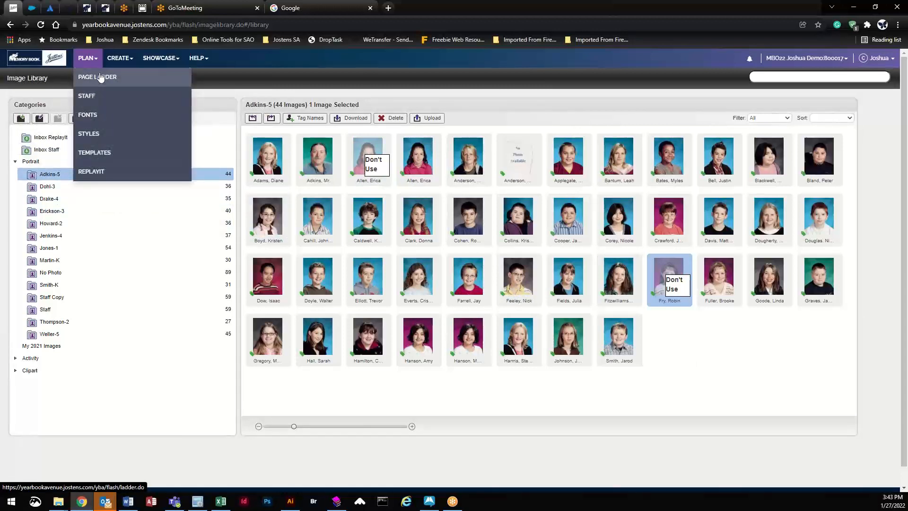
left_click(99, 73)
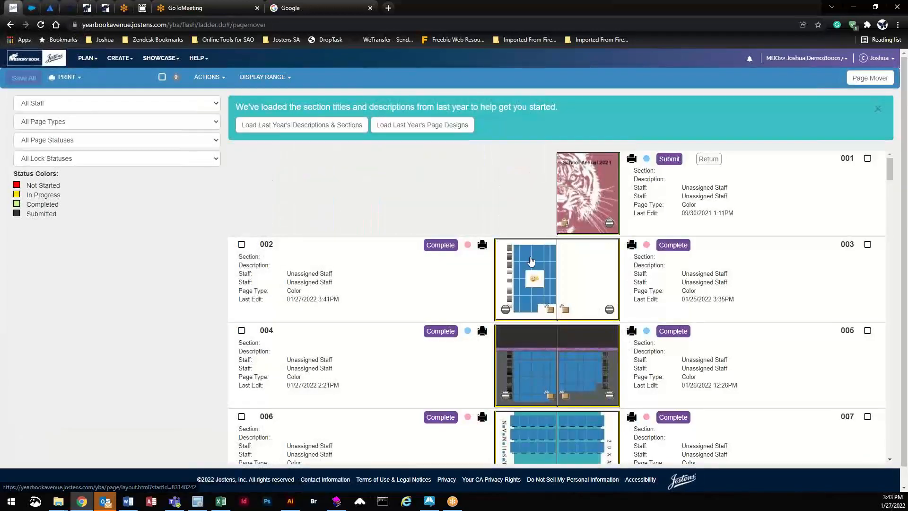
left_click(532, 260)
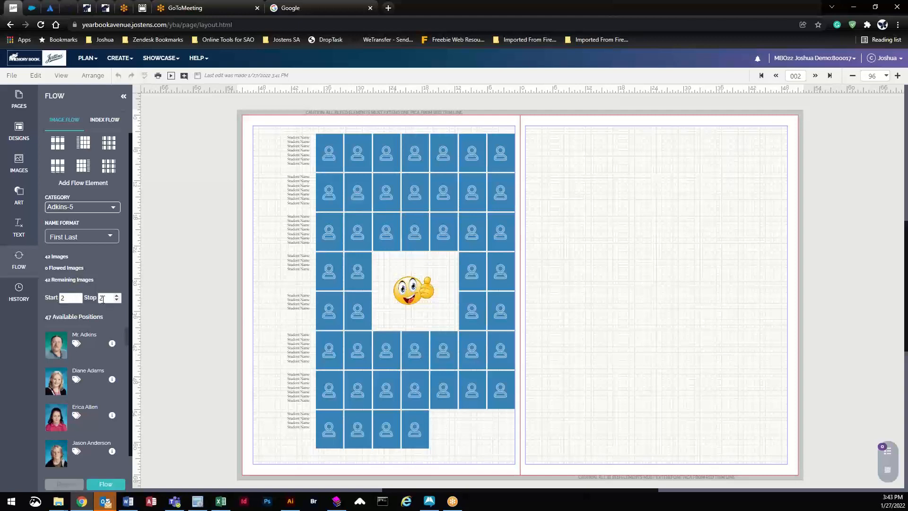
Step: Flow all 42 Adkins-5 portraits onto page 002, then advance to spread 004
left_click(113, 485)
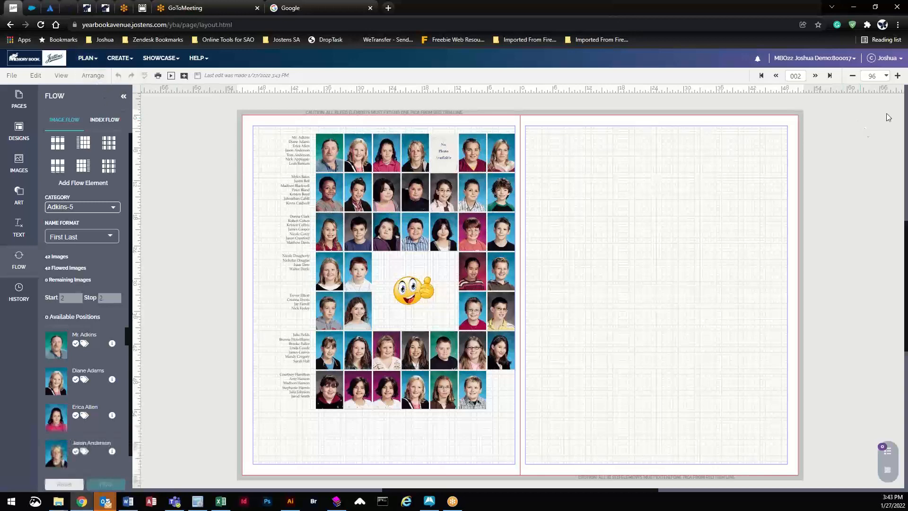
left_click(815, 76)
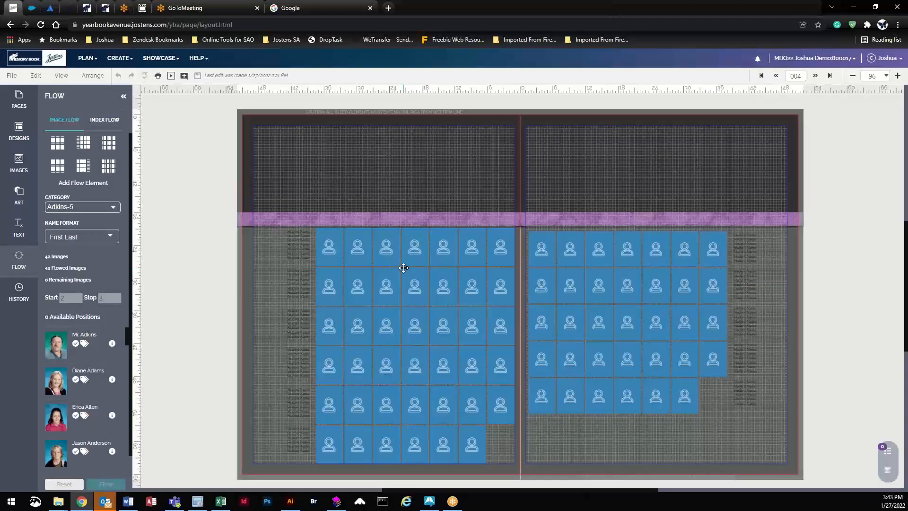
Step: Flow the 36 Dohl-3 portraits into page 004's left grid with Start and Stop set to 4
left_click(343, 251)
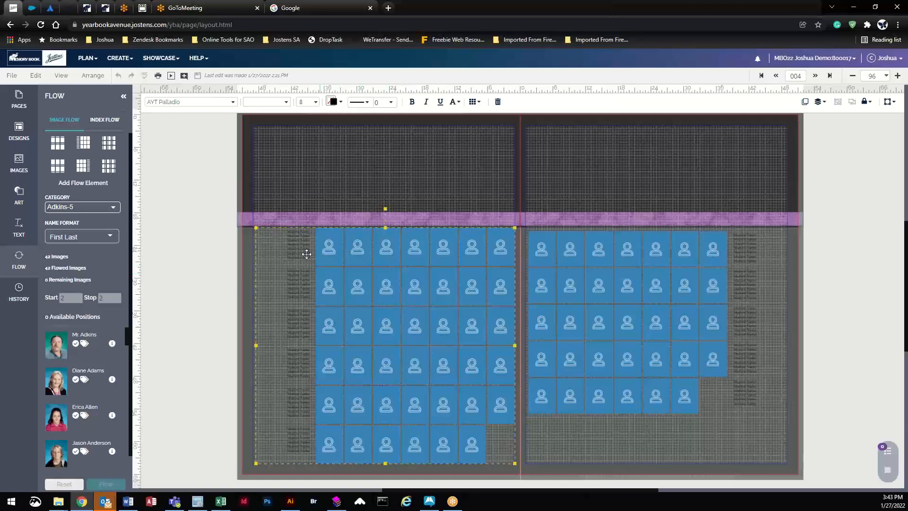
left_click(72, 208)
left_click(62, 230)
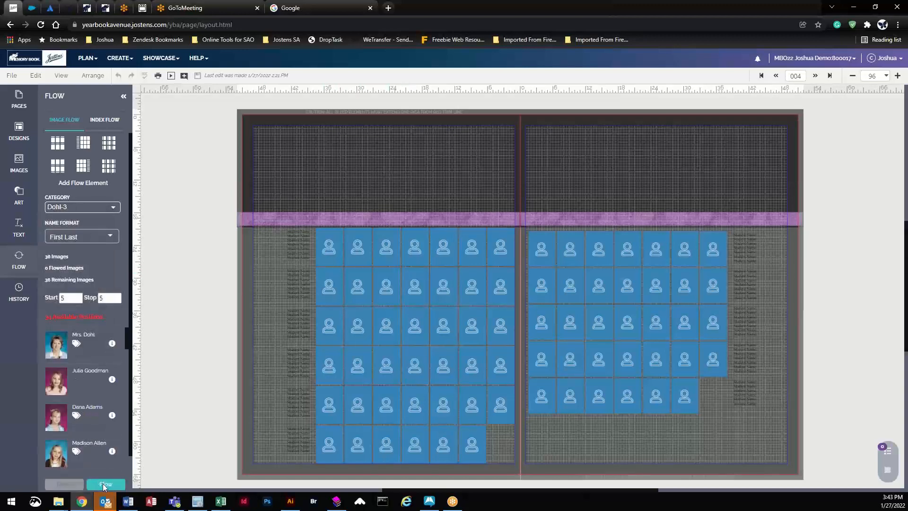
left_click(79, 300)
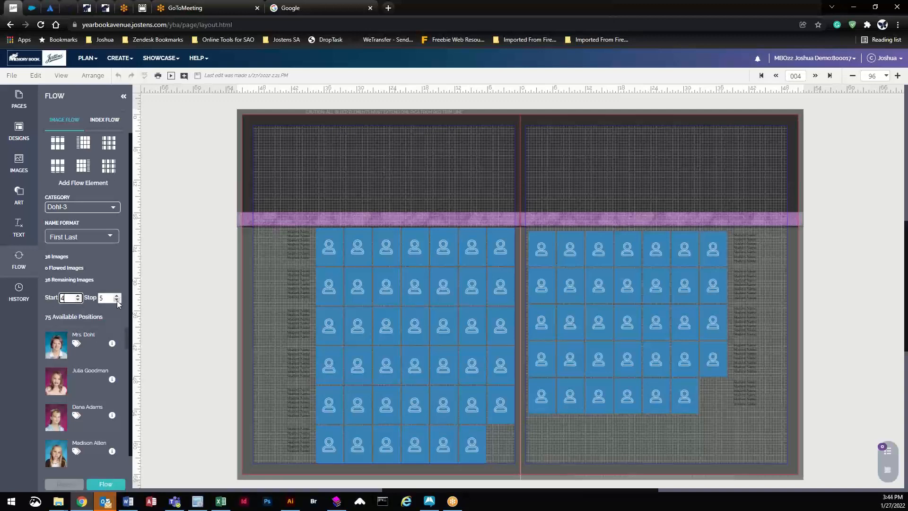
left_click(117, 299)
left_click(105, 484)
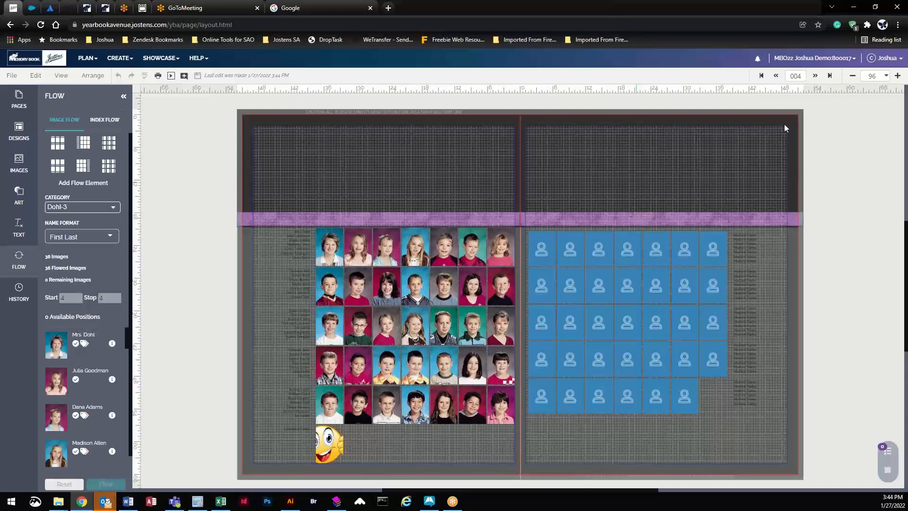
left_click(886, 76)
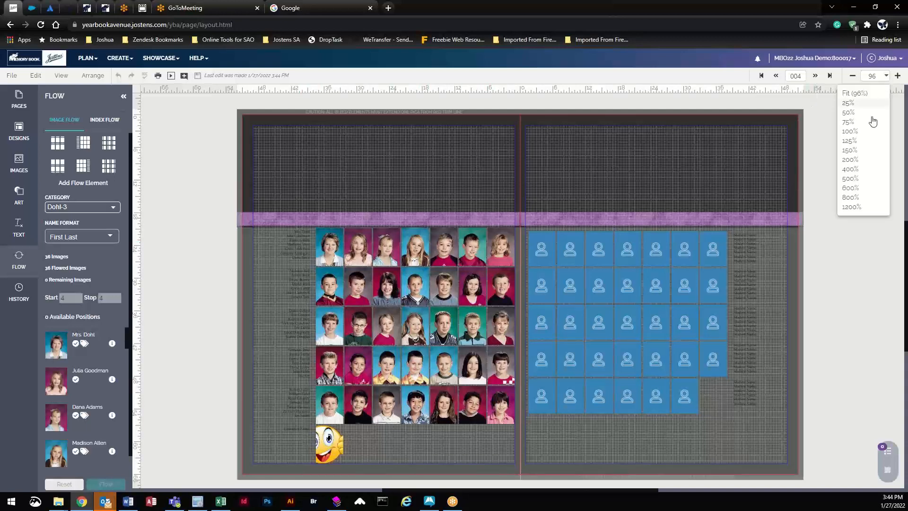
Step: Zoom the spread to 150% and reset page 004's portrait grid
left_click(863, 151)
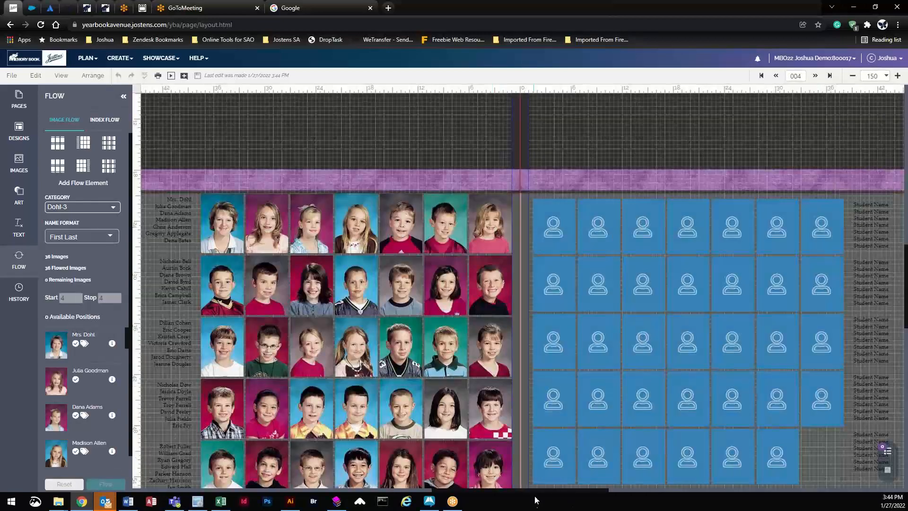
scroll(527, 487, "down", 1)
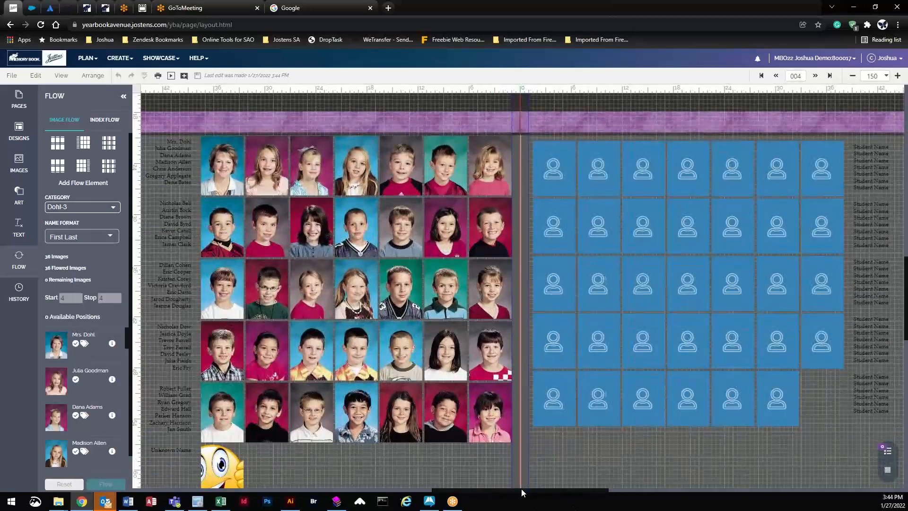
left_click_drag(521, 489, 490, 487)
scroll(328, 188, "up", 1)
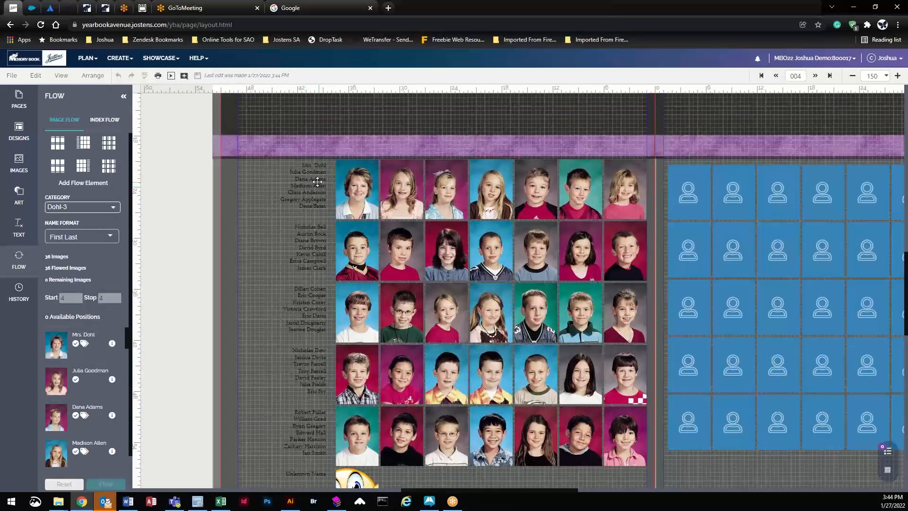
left_click(361, 187)
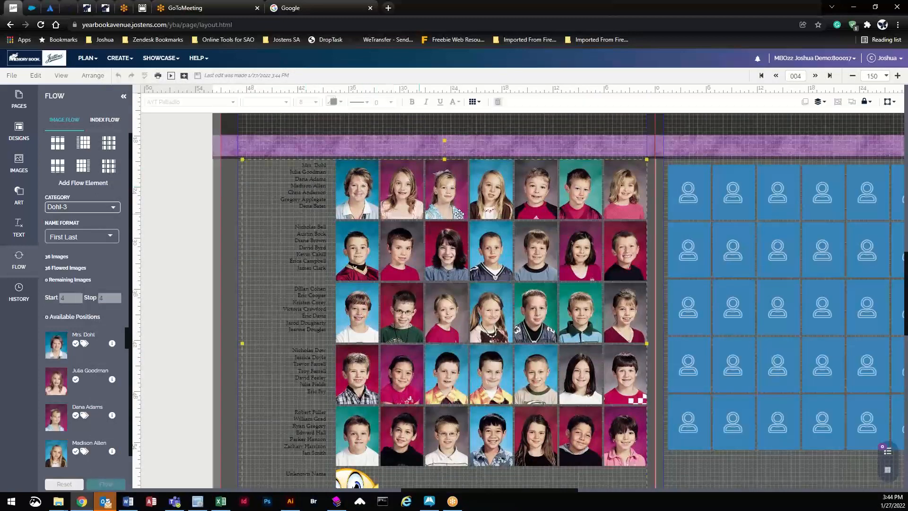
left_click(66, 483)
left_click(356, 188)
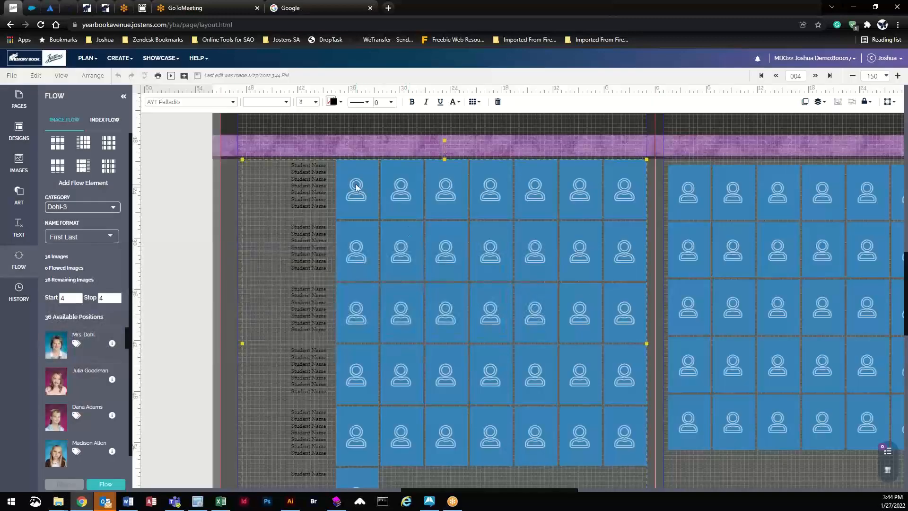
Step: Set the grid's name caption colour to CL Goldenrod
left_click(333, 102)
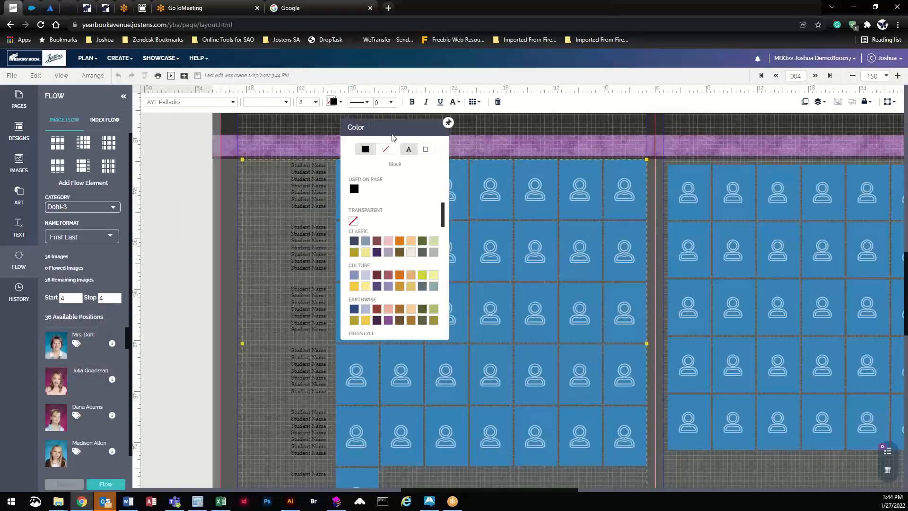
left_click(409, 151)
left_click(364, 254)
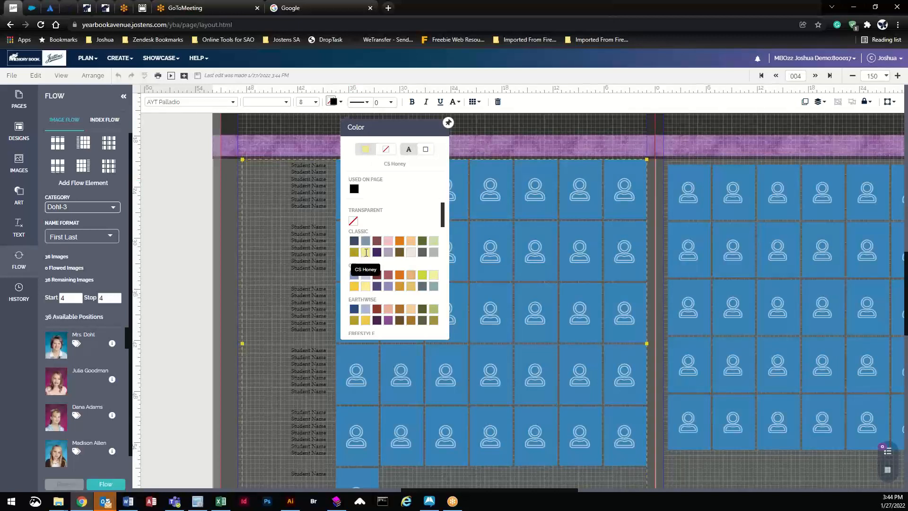
left_click(353, 288)
left_click(353, 290)
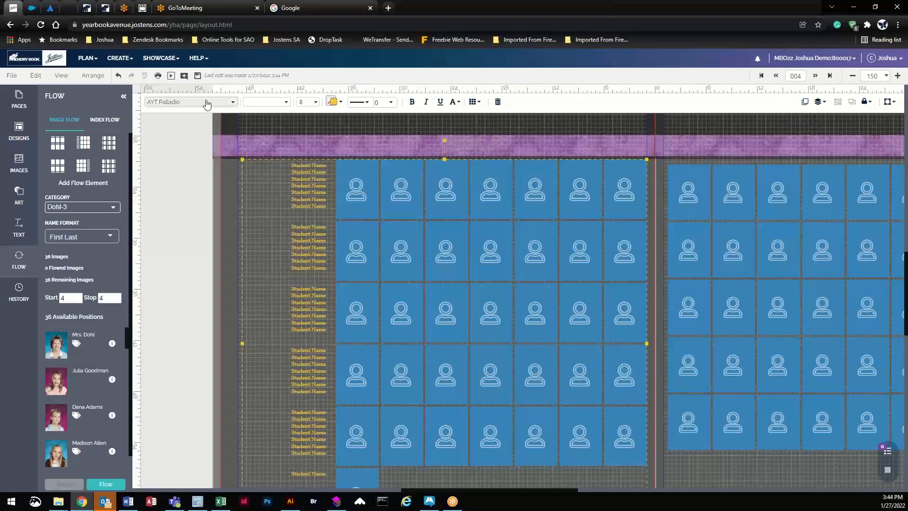
Step: Save the layout, reflow the Dohl-3 portraits, and zoom back to 96%
left_click(198, 77)
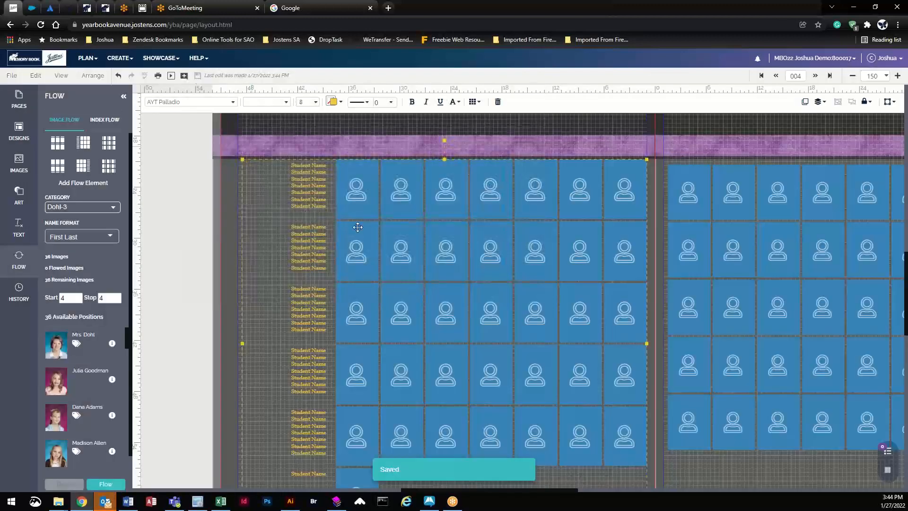
left_click(104, 484)
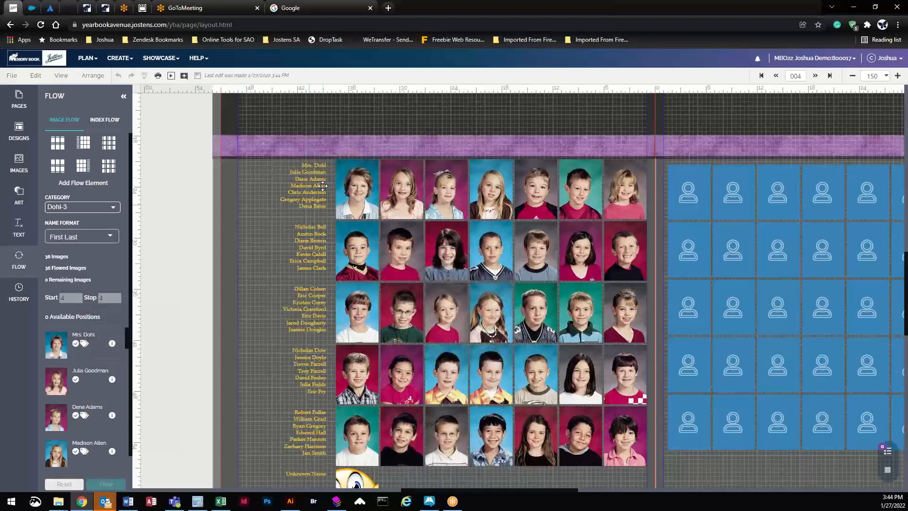
left_click(886, 76)
left_click(861, 97)
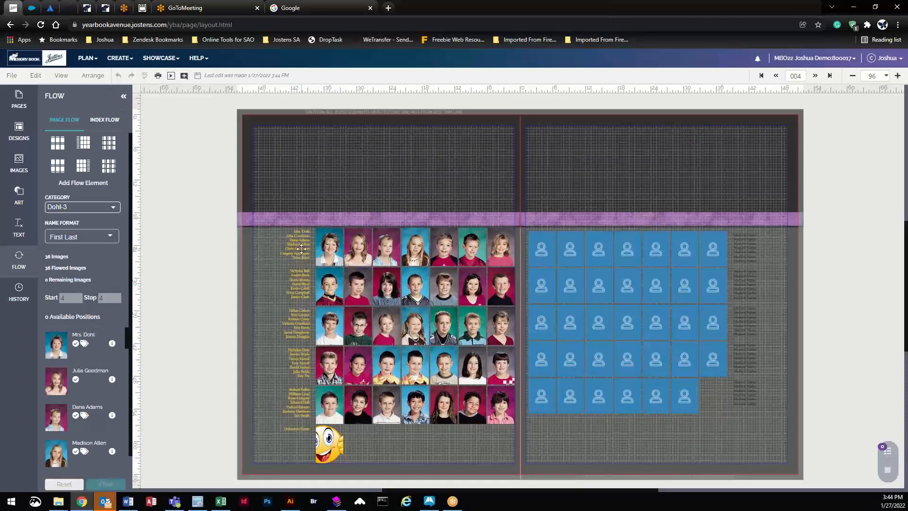
Step: Generate a PDF preview of spread 004–005 in Chrome and scroll through it
left_click(158, 76)
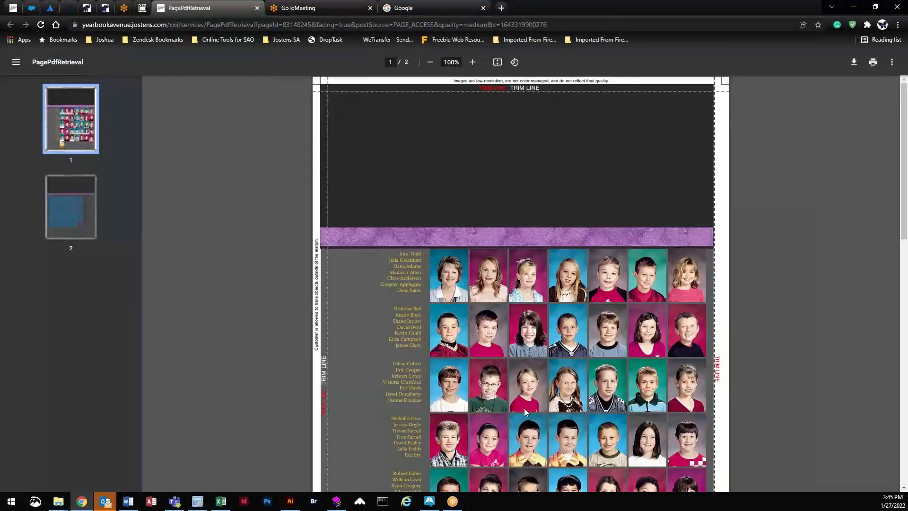
scroll(525, 413, "down", 3)
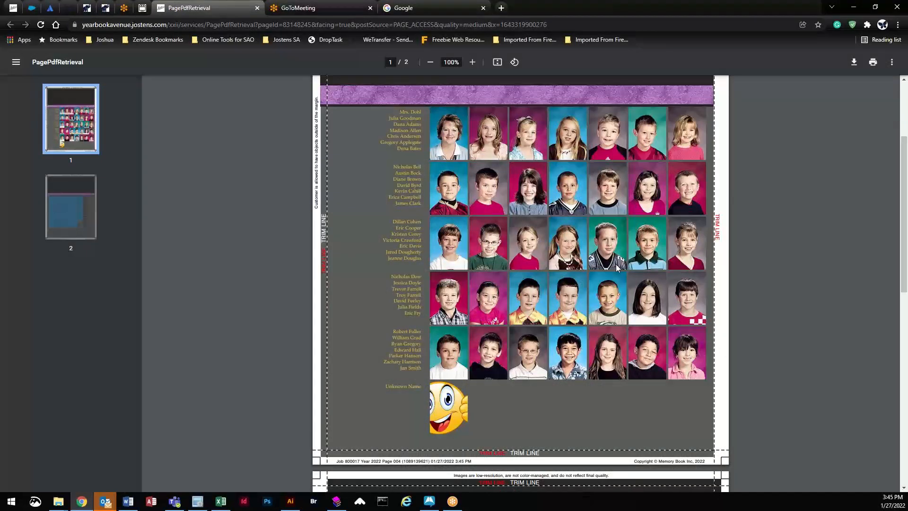
scroll(617, 267, "up", 1)
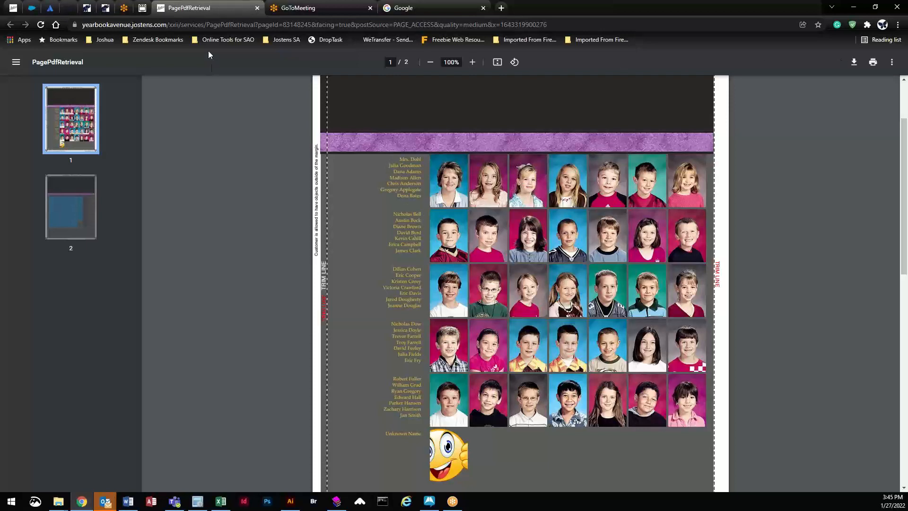
Step: Close the PagePdfRetrieval preview tab to get back to the Yearbook Avenue layout
key("ctrl+w")
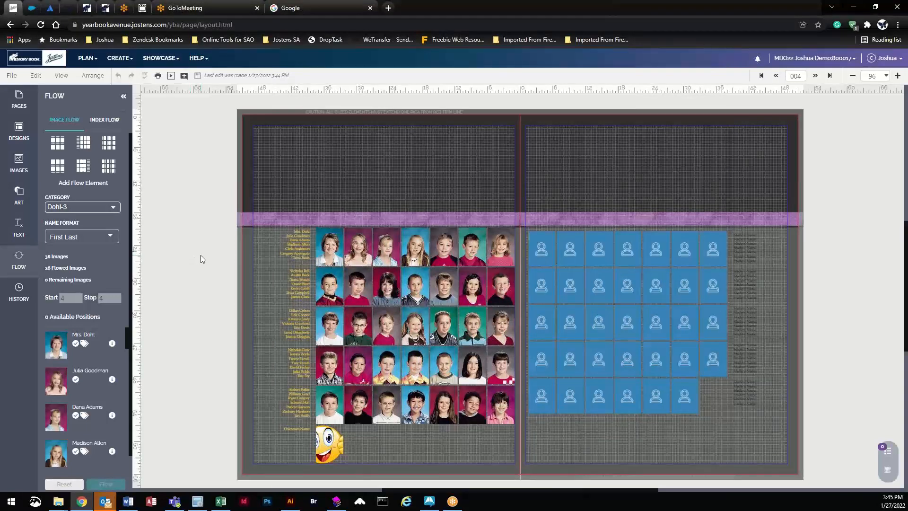
Step: Expand the left page's portrait flow into separate objects through Flow Options
left_click(330, 247)
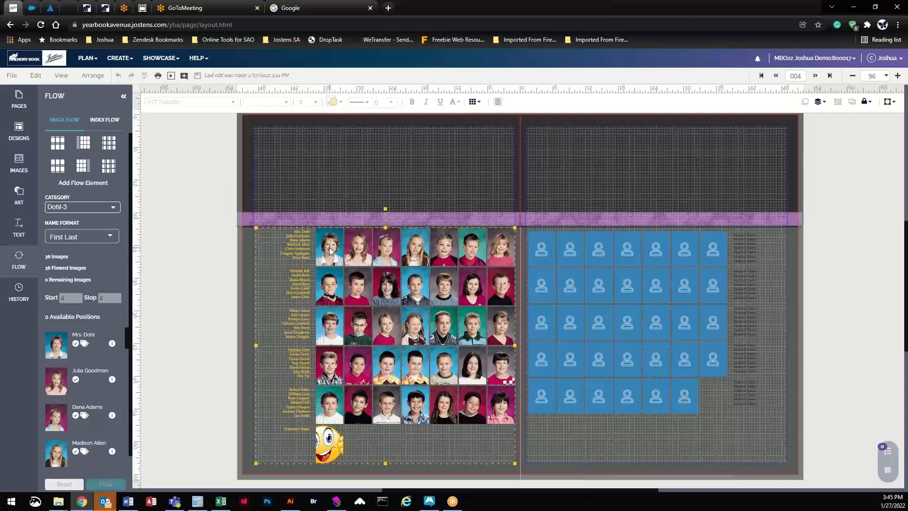
left_click(474, 102)
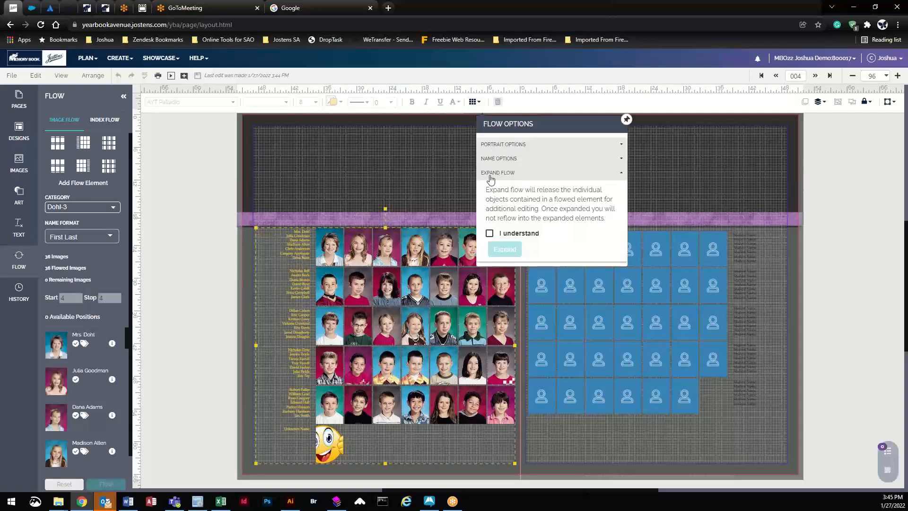
left_click(490, 233)
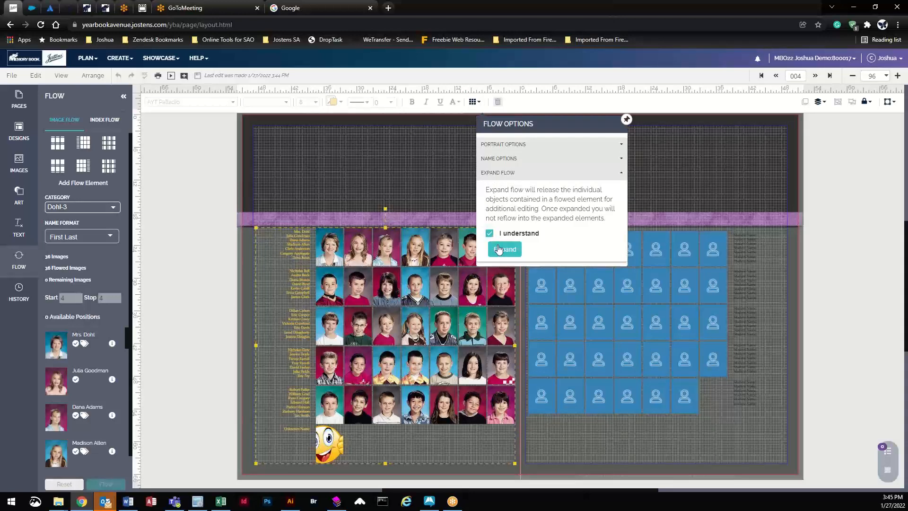
left_click(503, 251)
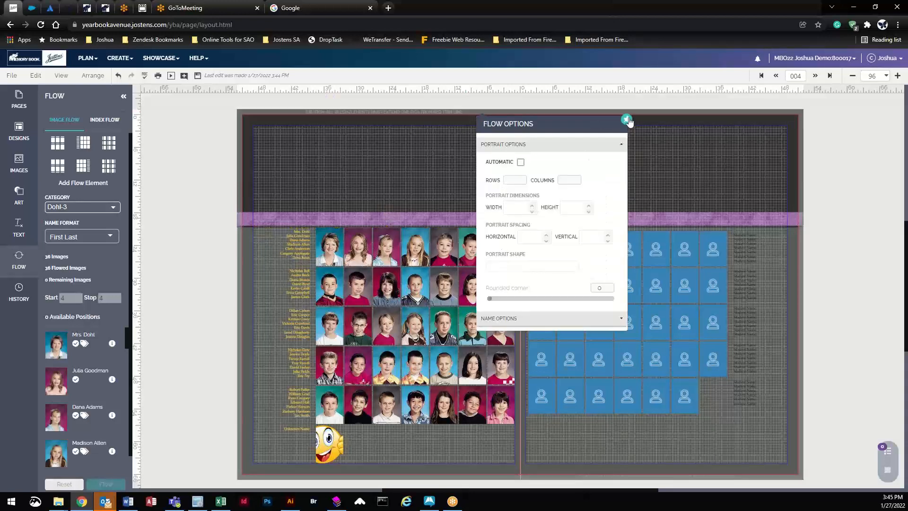
left_click(198, 225)
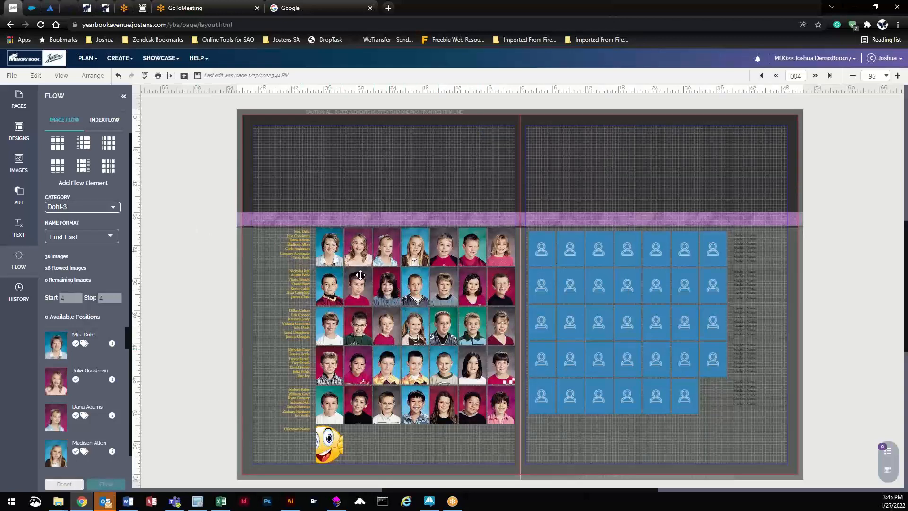
Step: Select the first three top-row portraits and their name block one by one
left_click(332, 250)
left_click(358, 245)
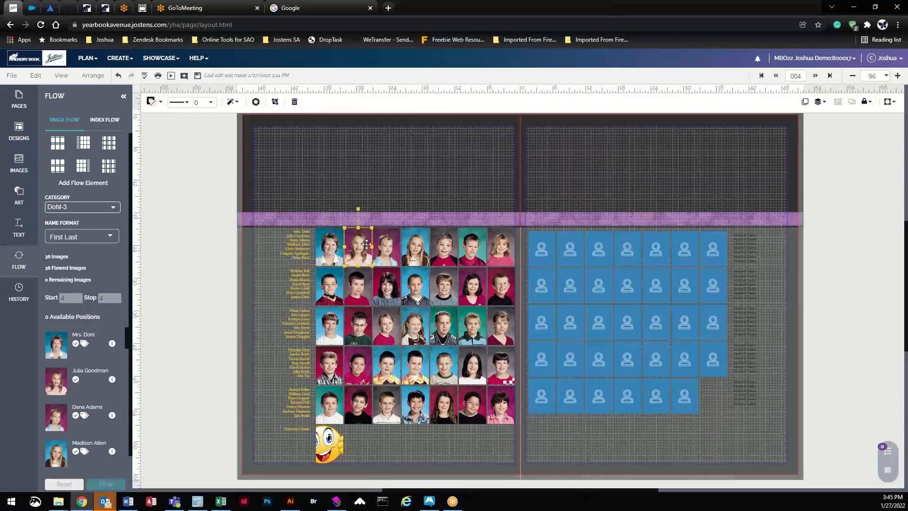
left_click(386, 245)
left_click(292, 245)
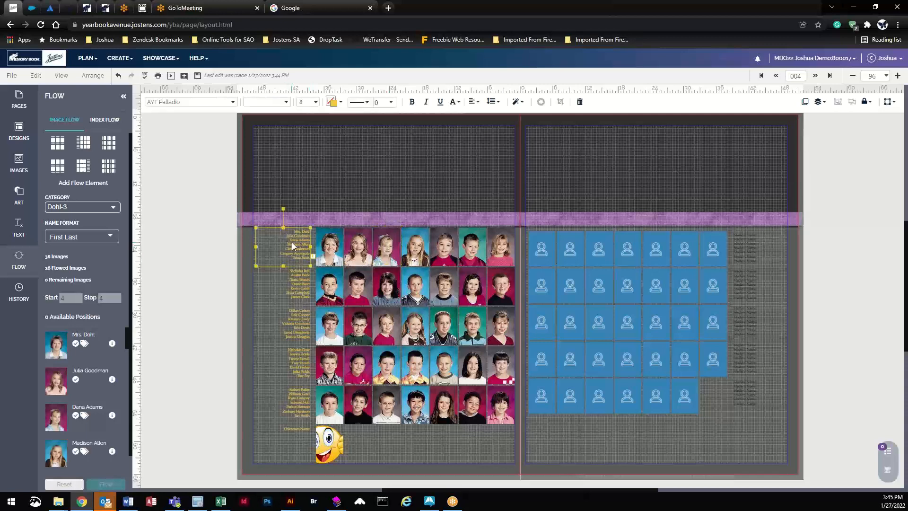
Step: Reset the left-page portraits to placeholders and reflow them, saving changes first
left_click(64, 484)
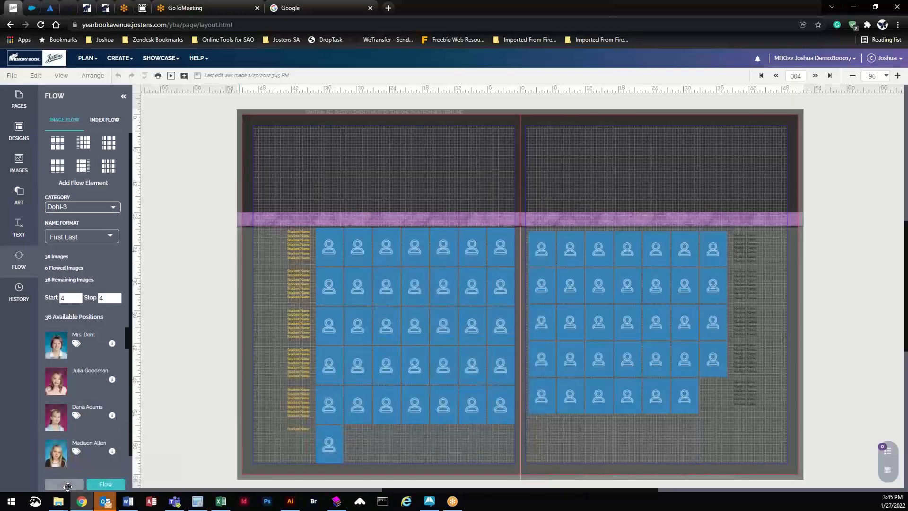
left_click(332, 244)
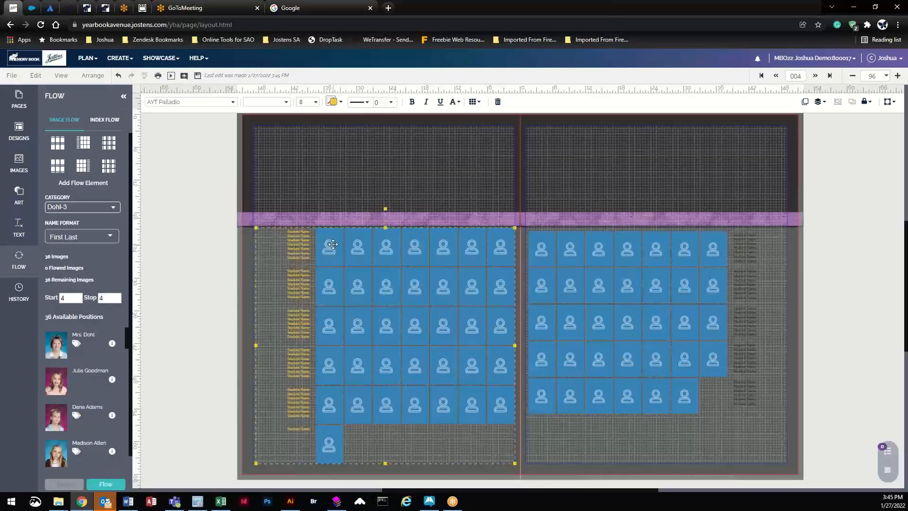
left_click(108, 484)
left_click(424, 292)
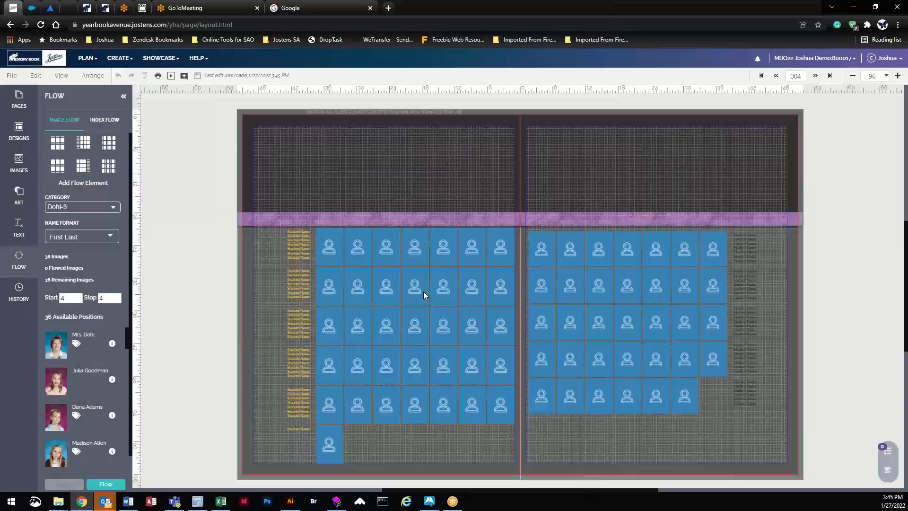
left_click(111, 482)
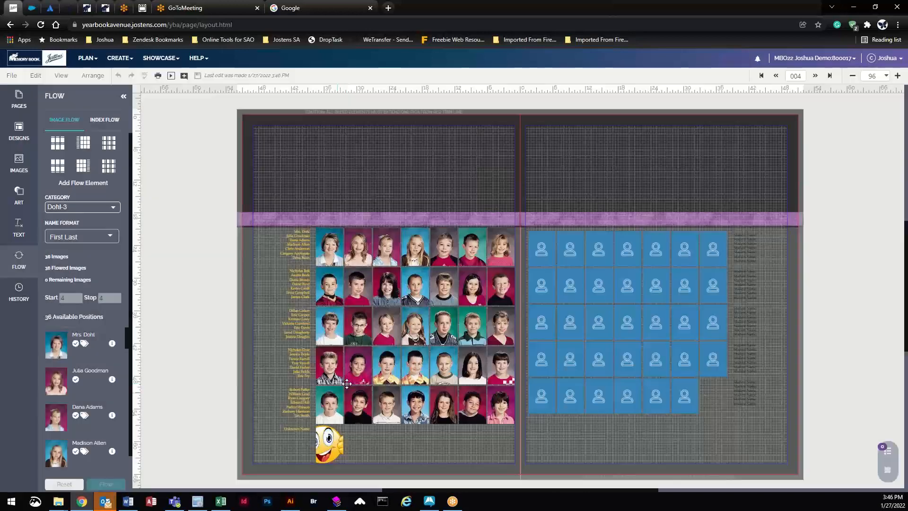
Step: Expand the reflowed left-page portrait flow into separate objects
left_click(408, 249)
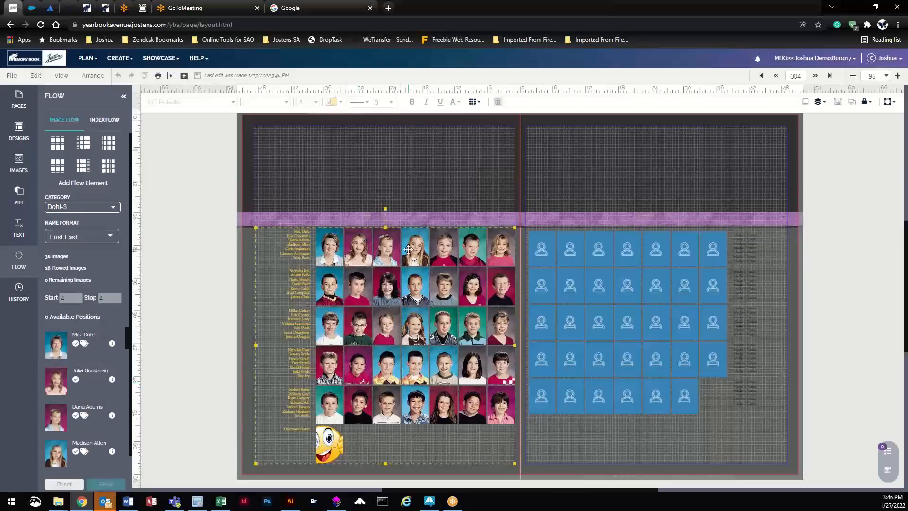
left_click(474, 101)
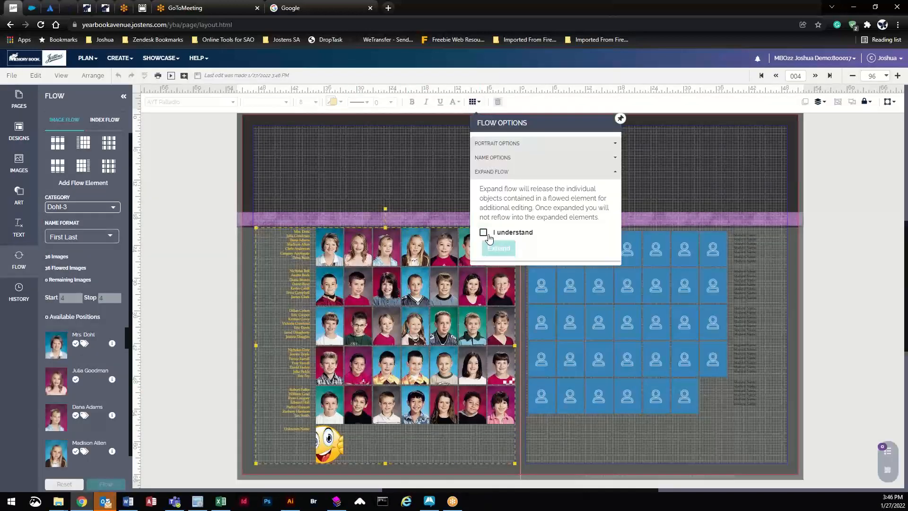
left_click(483, 232)
left_click(495, 248)
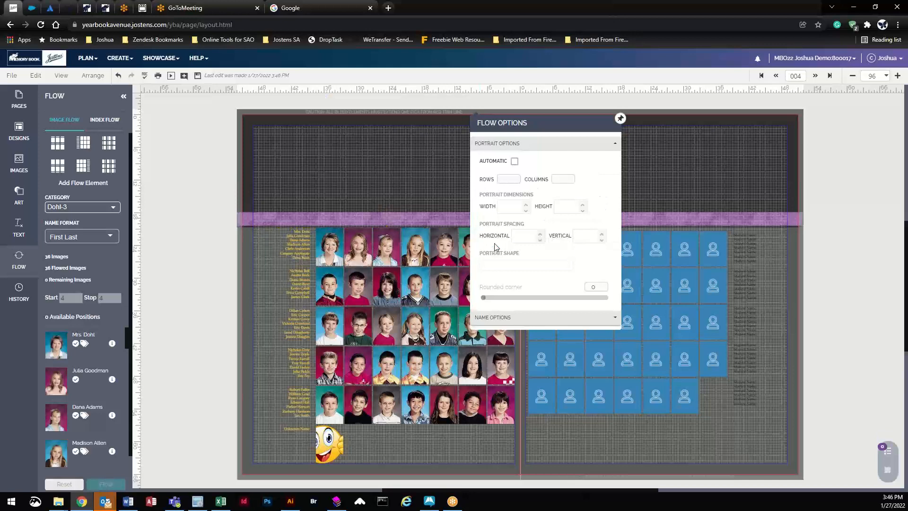
left_click(620, 118)
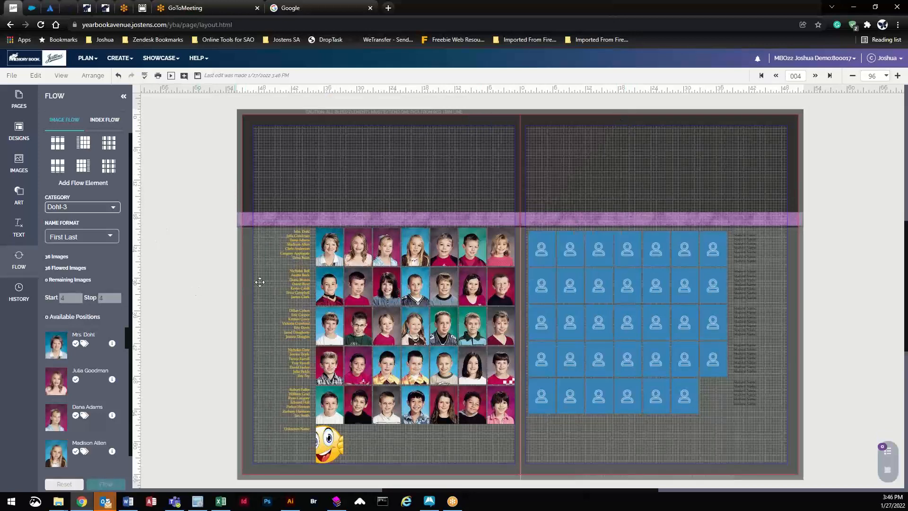
Step: Recolour the names beside photo rows two and four, the second row in Classic
left_click(304, 289)
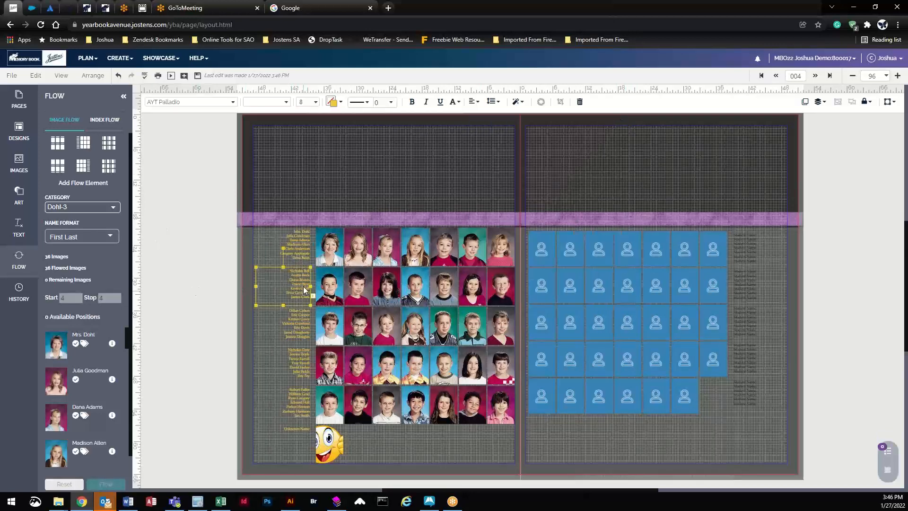
left_click(333, 102)
left_click(363, 256)
left_click(304, 362)
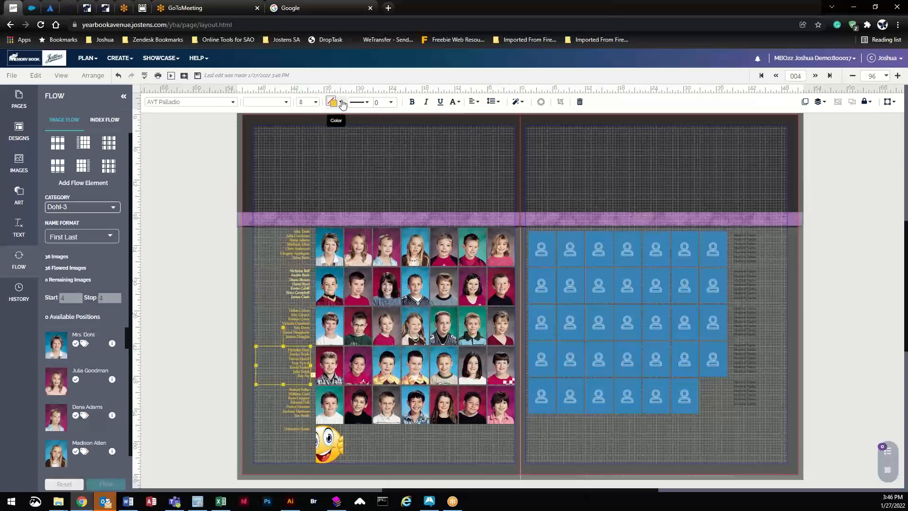
left_click(333, 102)
left_click(356, 190)
left_click(150, 284)
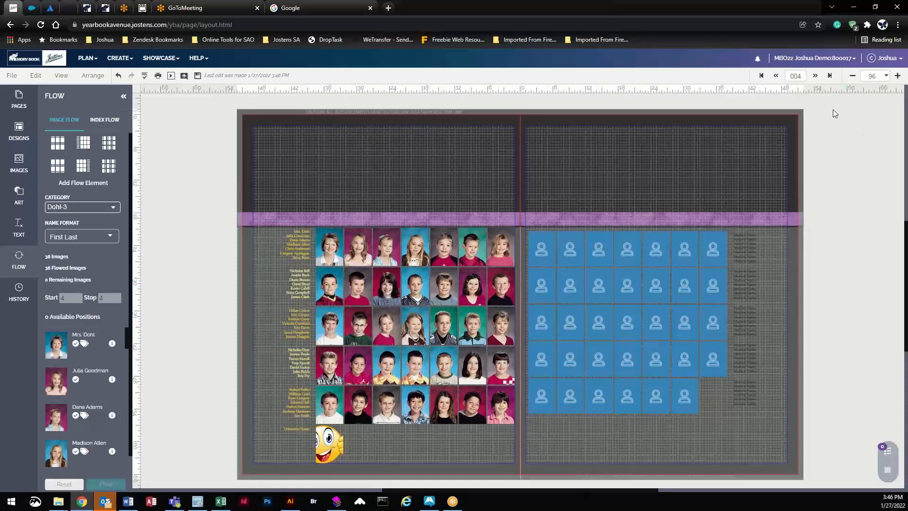
Step: Save edits, page to the page 008 spread, inspect its portrait grids, then jump to page 096
left_click(815, 75)
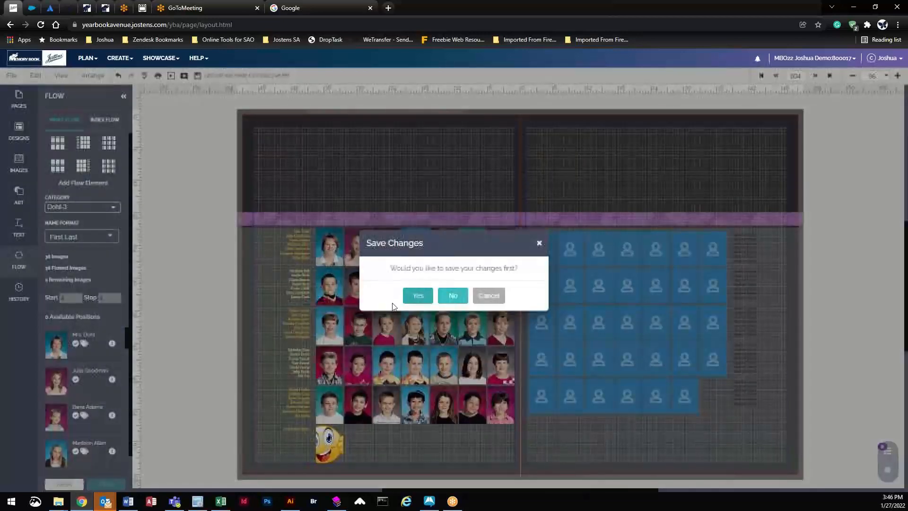
left_click(418, 297)
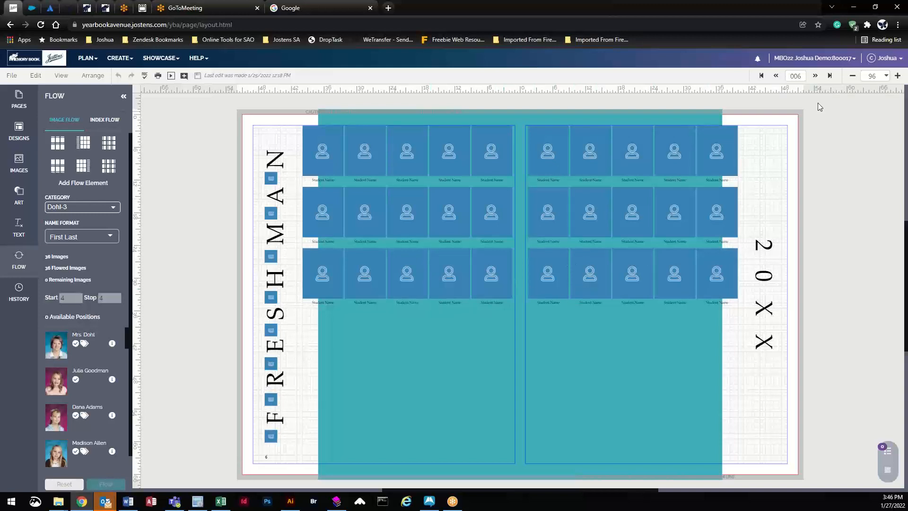
left_click(816, 76)
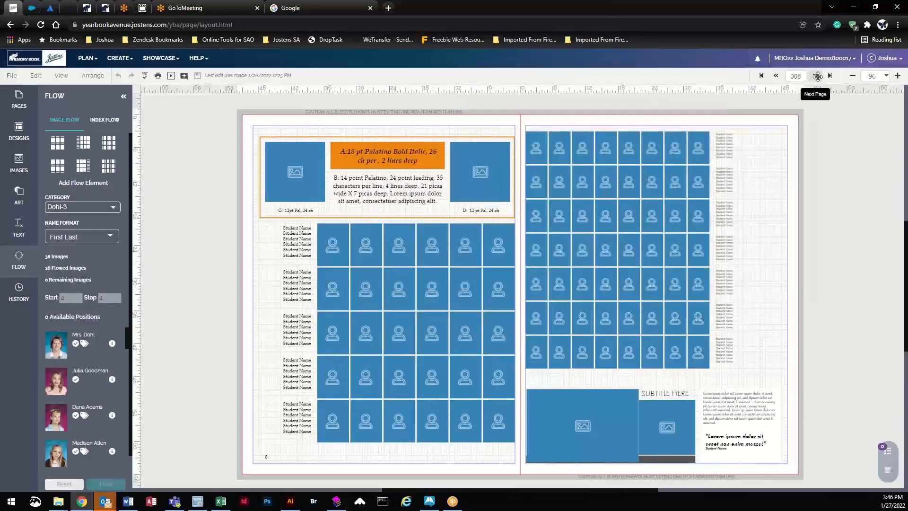
left_click(345, 248)
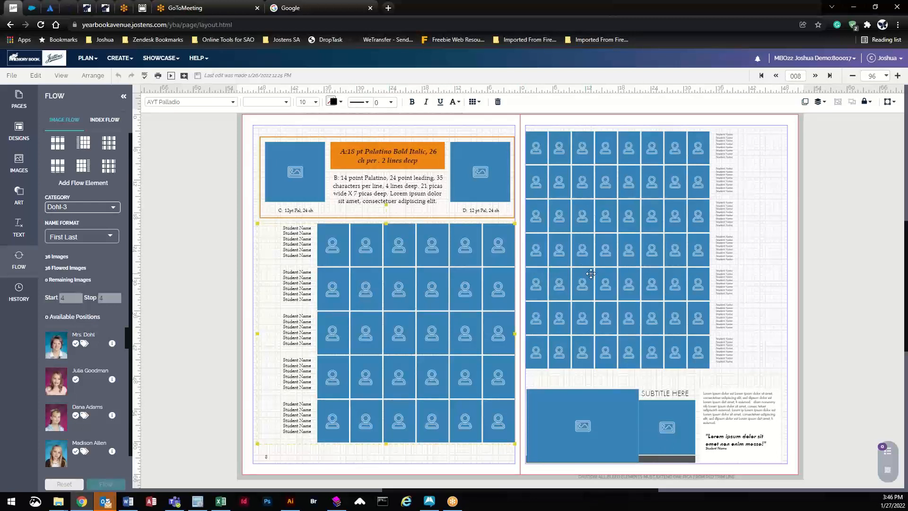
left_click(551, 149)
left_click(832, 77)
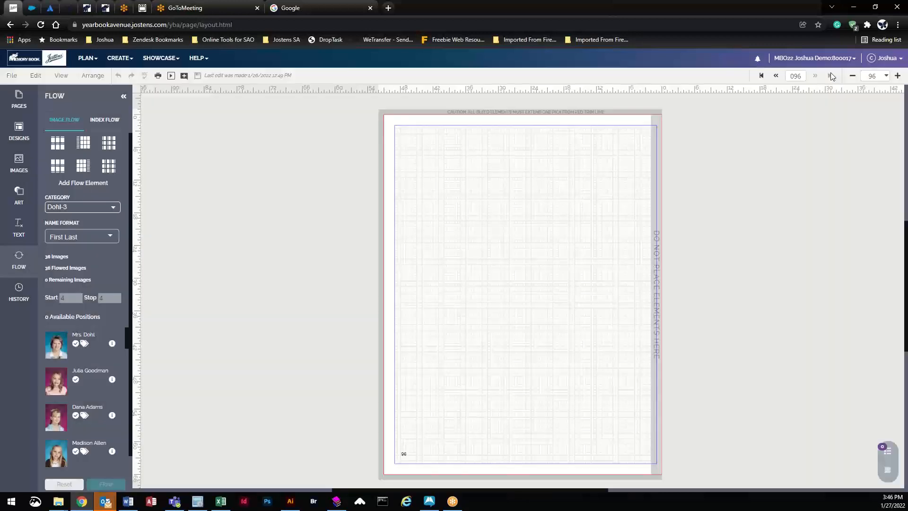
Step: Use the page thumbnails to jump from spread 94–95 to the spread of pages 10–11
left_click(776, 75)
left_click(19, 100)
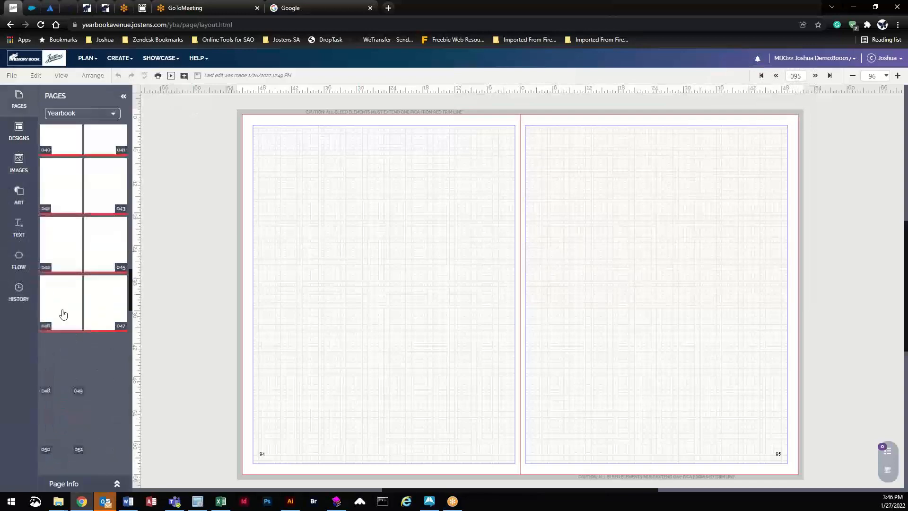
scroll(83, 341, "down", 5)
scroll(88, 344, "up", 5)
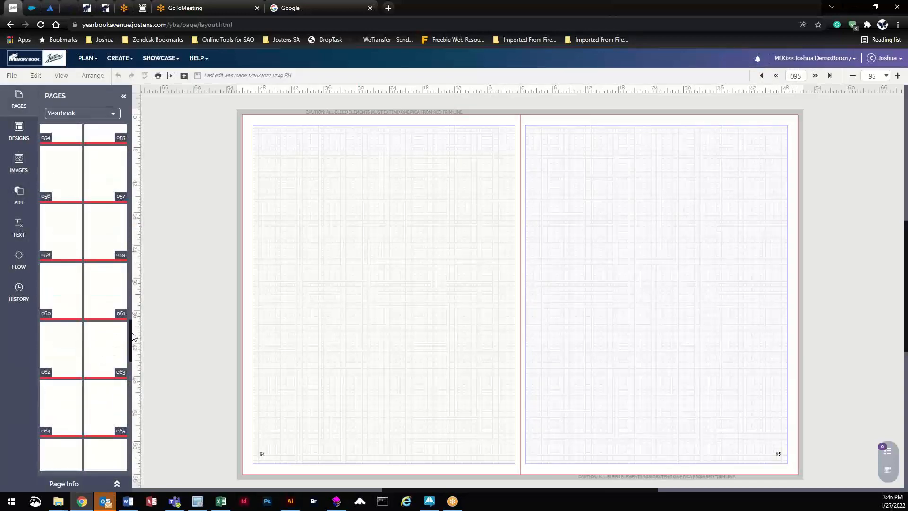
left_click_drag(131, 334, 133, 164)
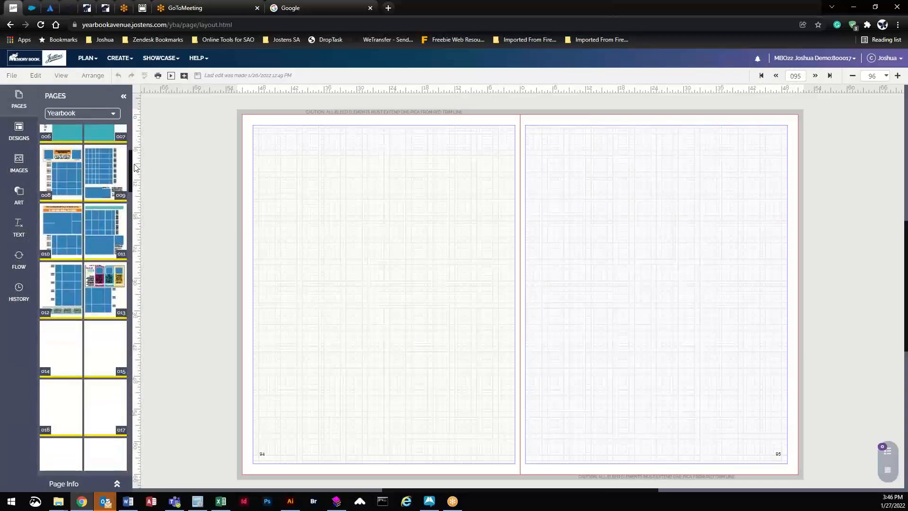
left_click(64, 229)
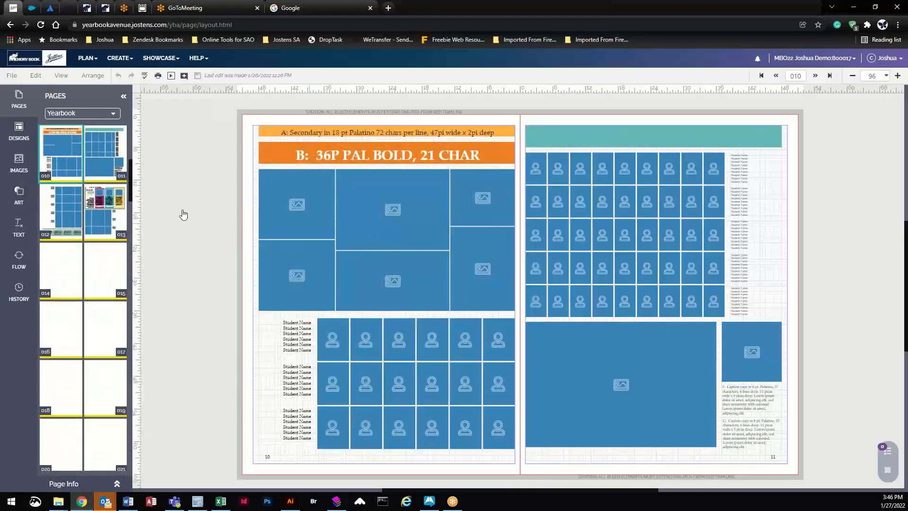
Step: Page forward past spread 12–13 to the empty spread of pages 14–15
left_click(23, 259)
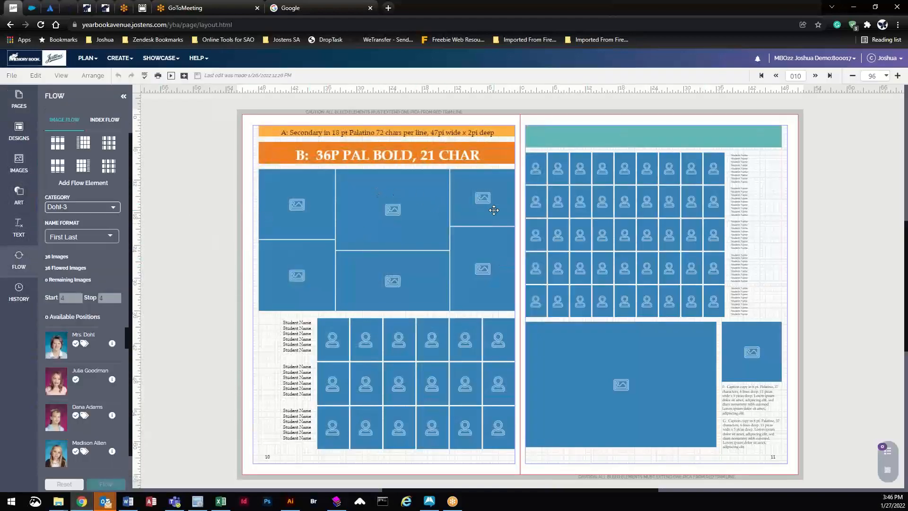
left_click(815, 75)
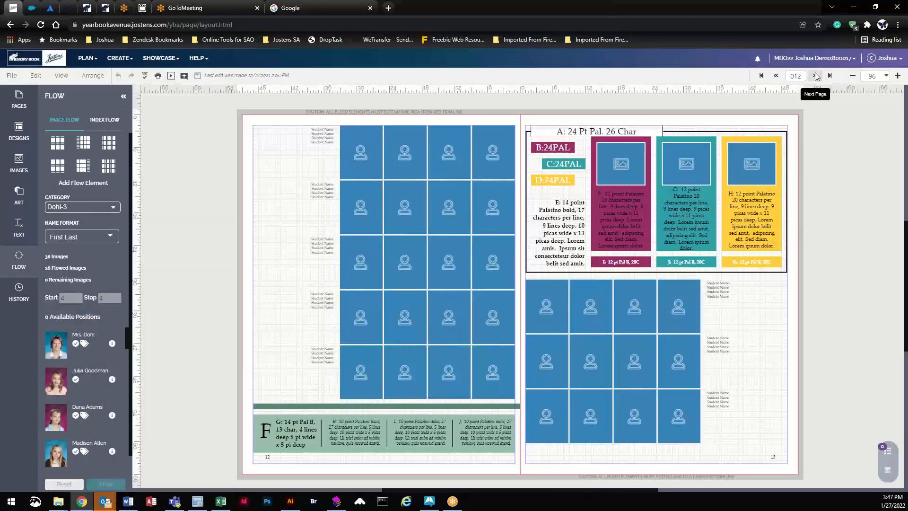
left_click(816, 76)
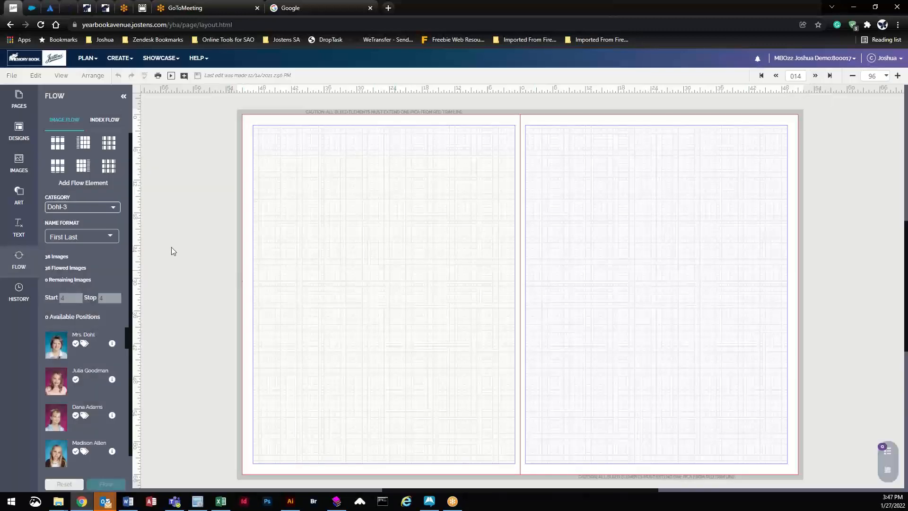
Step: Filter the Designs panel to Portrait > All Portraits
left_click(19, 134)
left_click(94, 136)
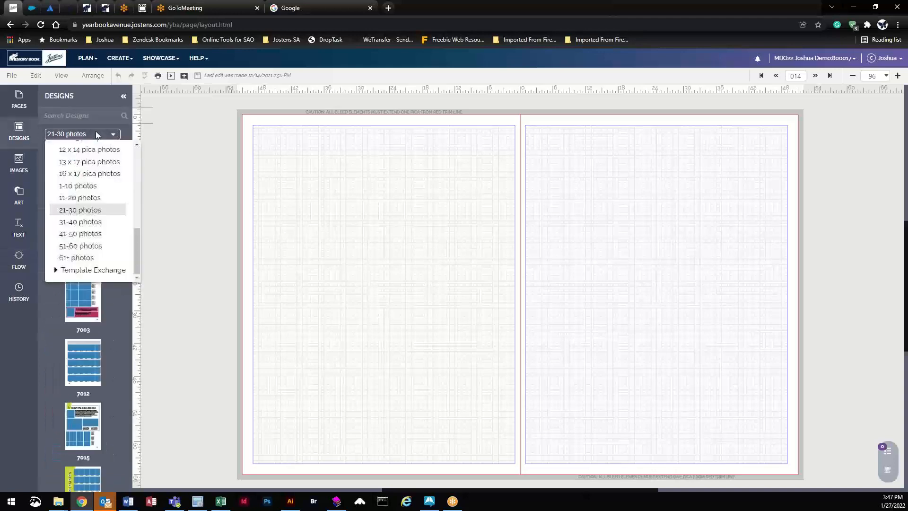
left_click_drag(139, 232, 140, 156)
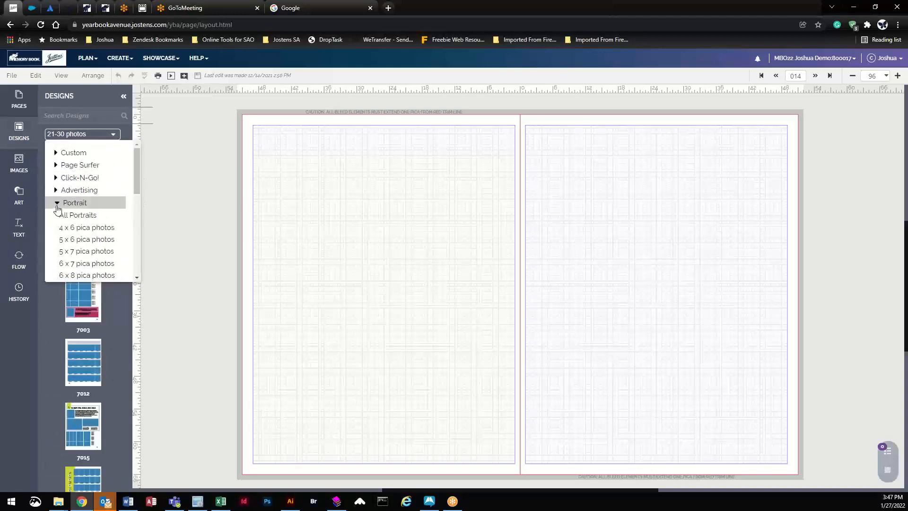
left_click(68, 206)
left_click(71, 204)
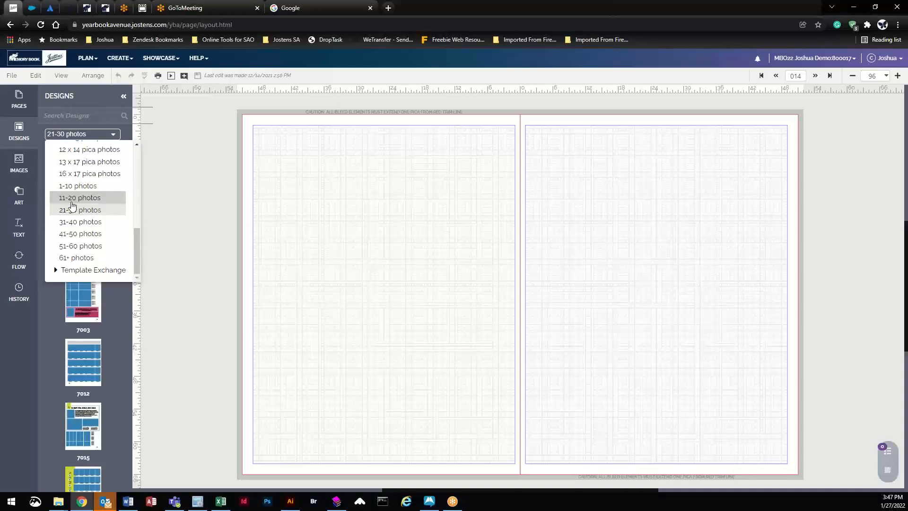
scroll(73, 206, "up", 10)
left_click(77, 207)
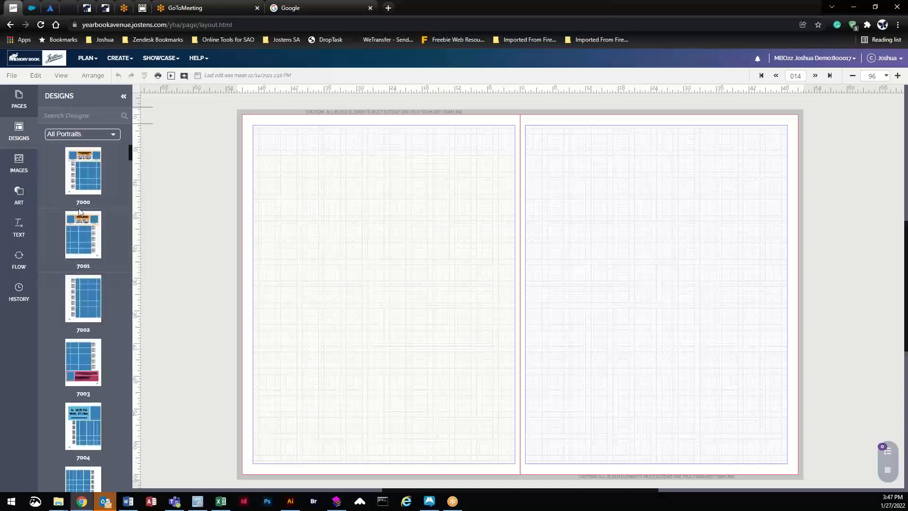
Step: Scroll to design 7013 and drag it onto the empty left page 14
scroll(88, 169, "down", 8)
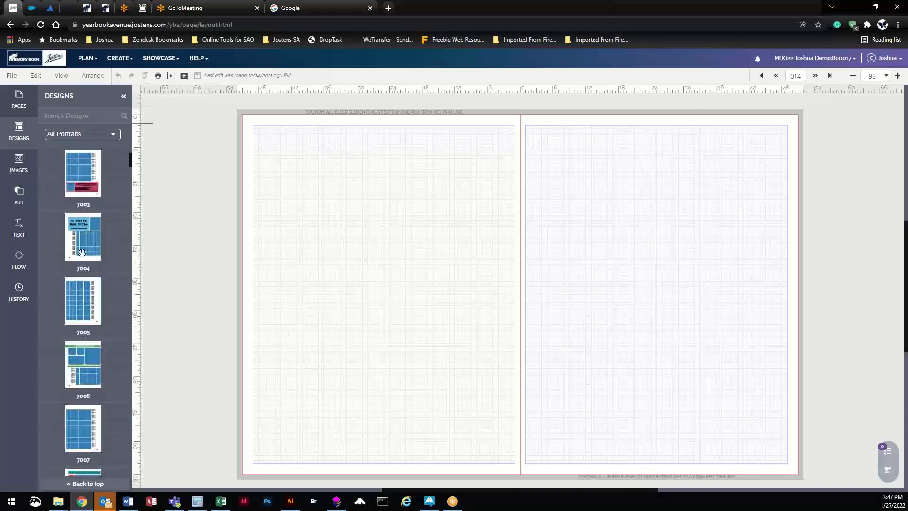
scroll(80, 267, "down", 10)
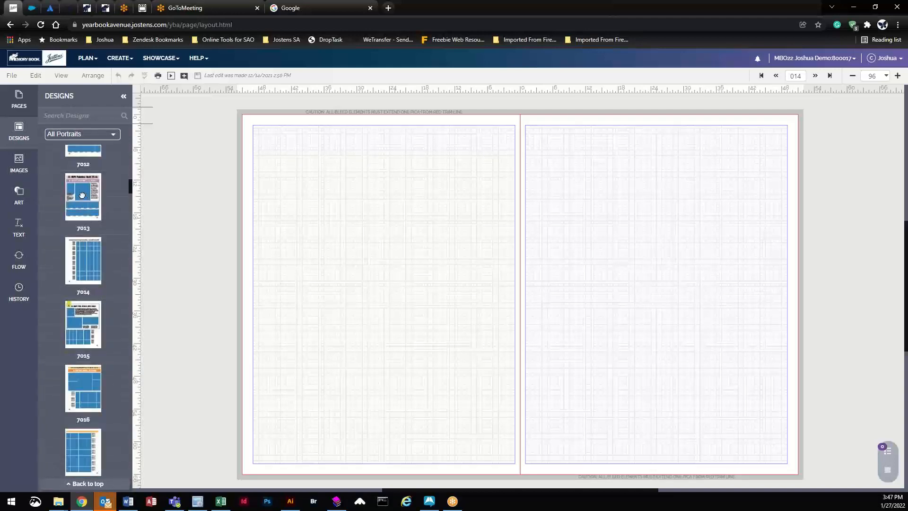
left_click_drag(82, 195, 389, 239)
Step: Keep existing content when applying design 7013, then inspect its portrait grid and photo frames
left_click(436, 309)
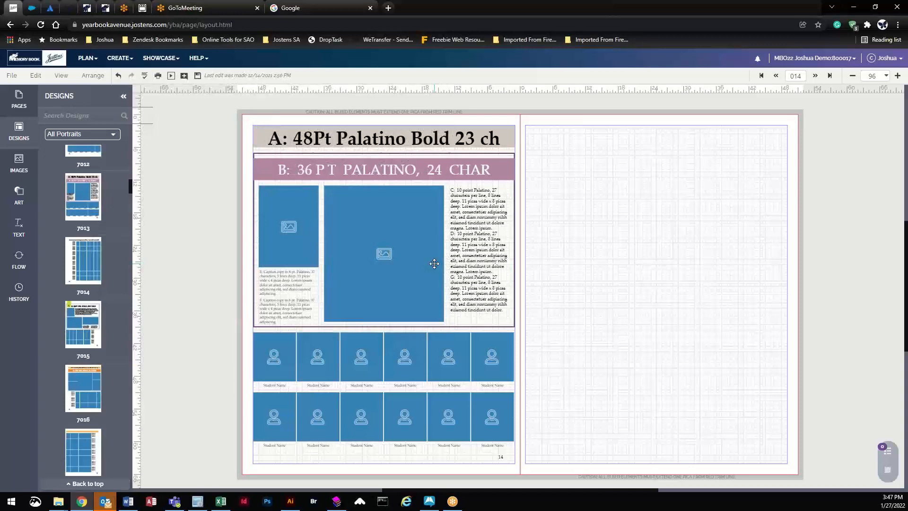
left_click(361, 364)
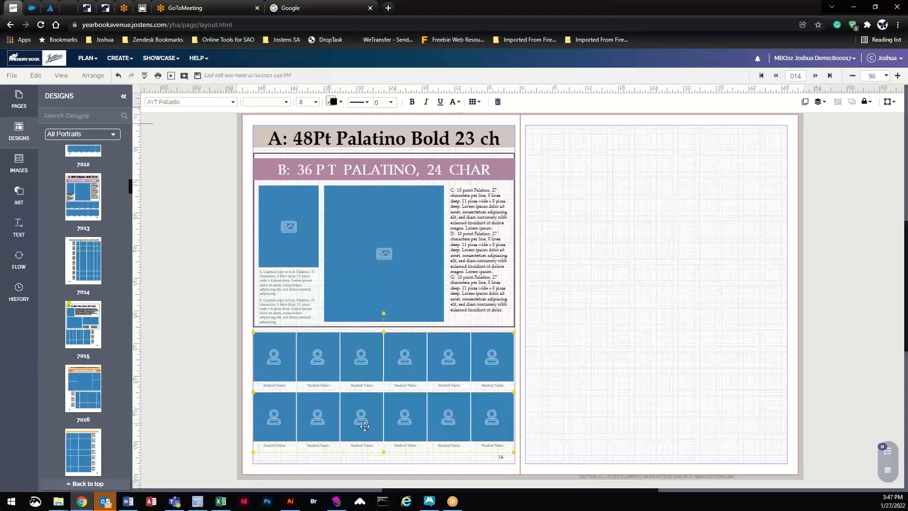
left_click(378, 222)
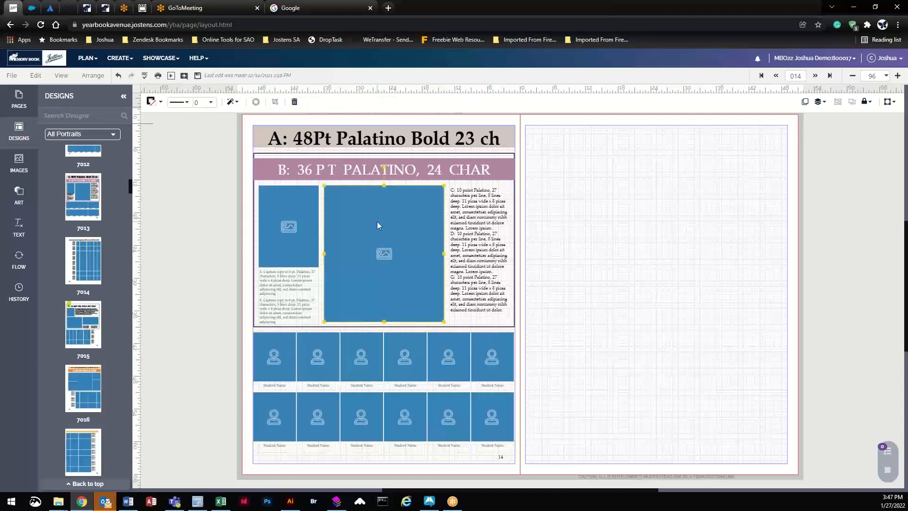
left_click(294, 222)
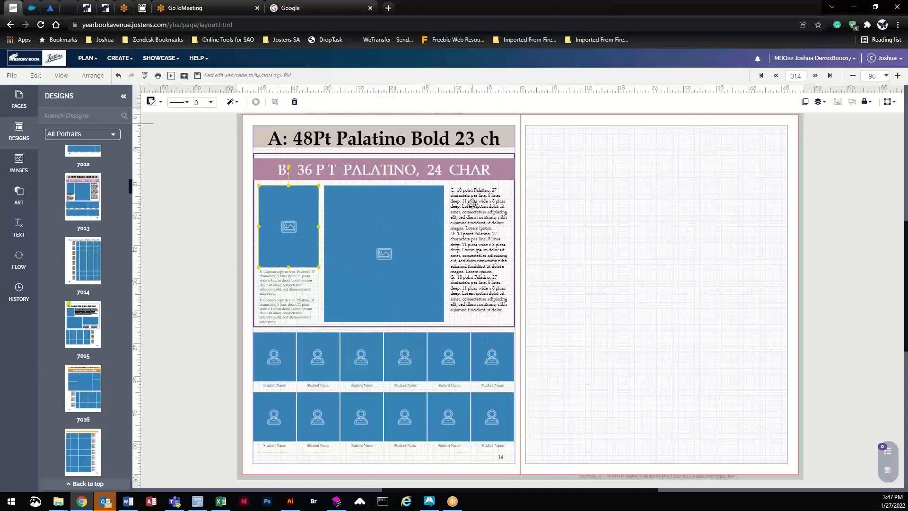
Step: Filter designs to 21-30 photos and drag design 7101 onto the right page 15
left_click(66, 134)
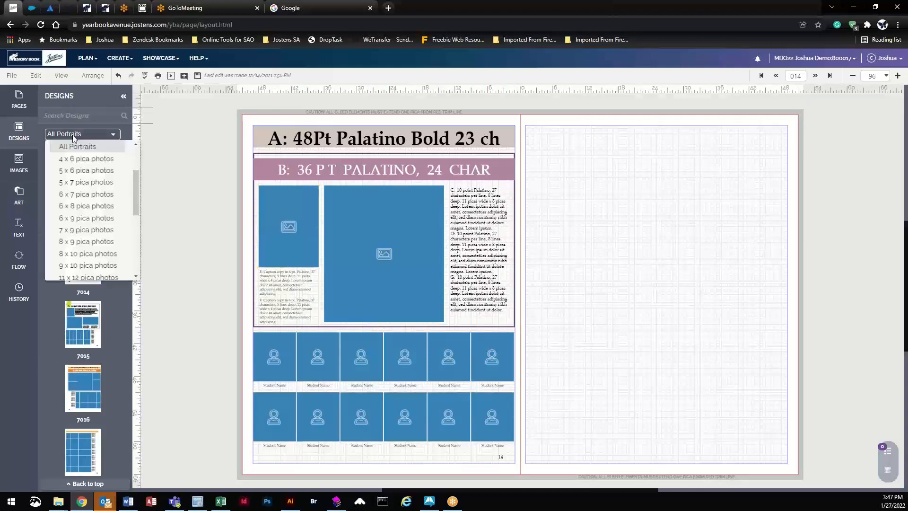
left_click_drag(135, 193, 138, 243)
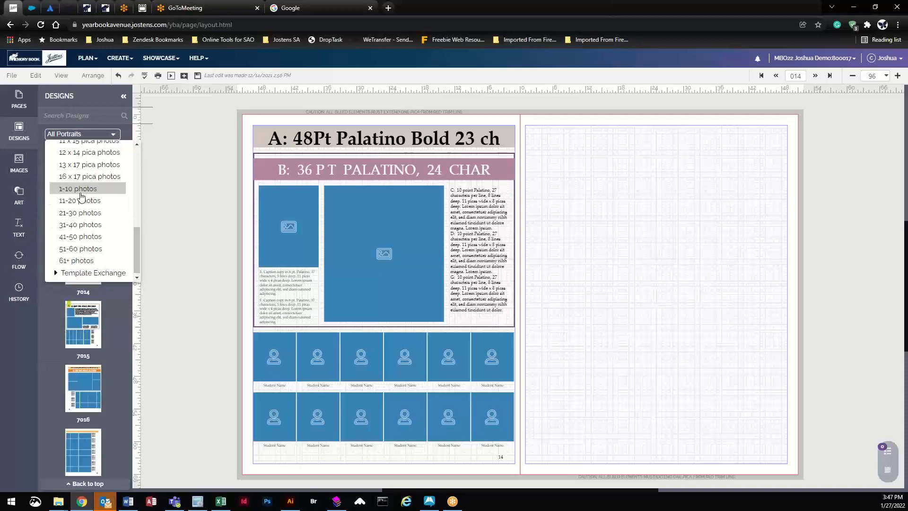
left_click(70, 214)
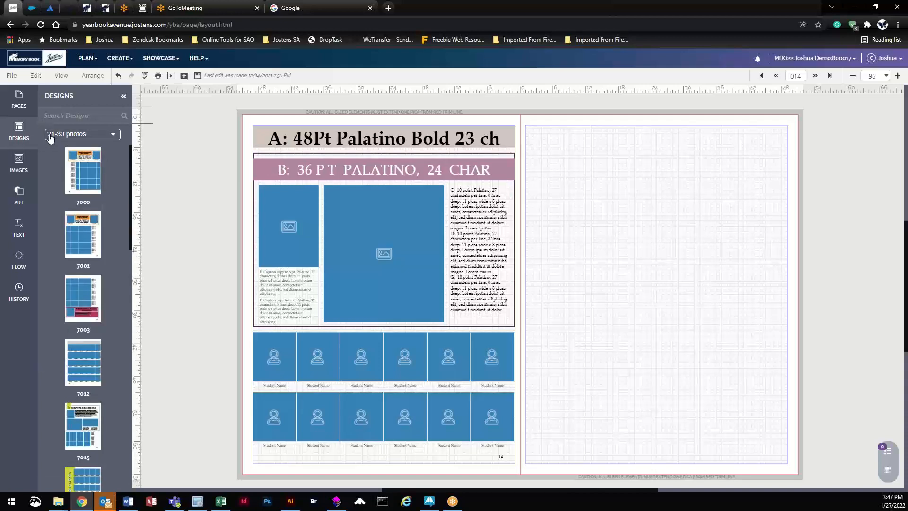
scroll(99, 213, "down", 5)
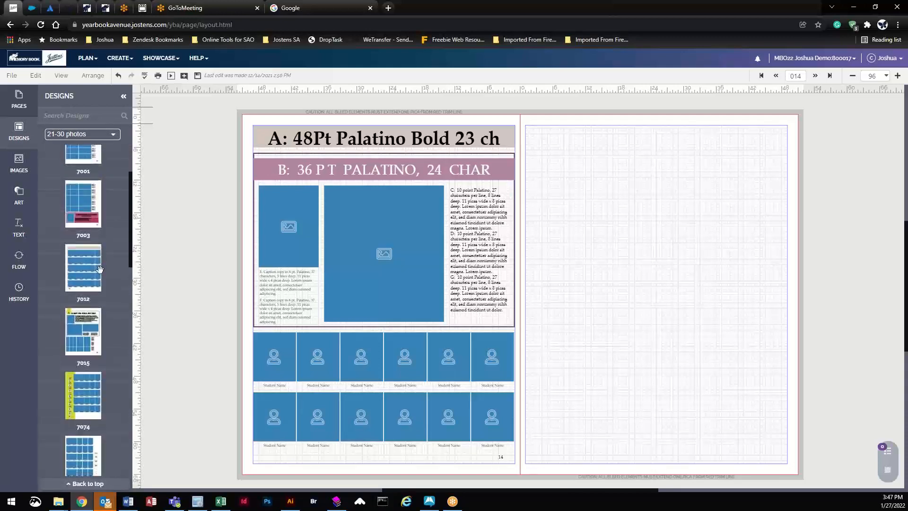
scroll(102, 301, "down", 4)
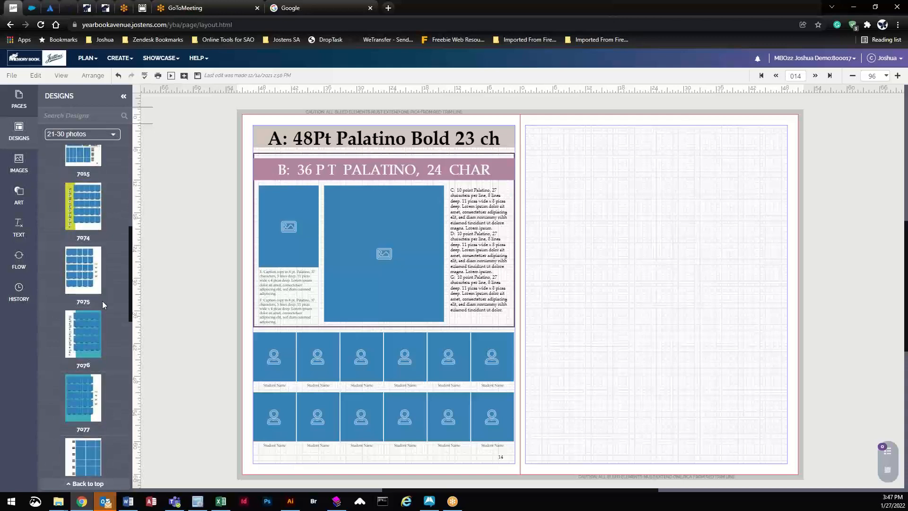
scroll(101, 310, "down", 5)
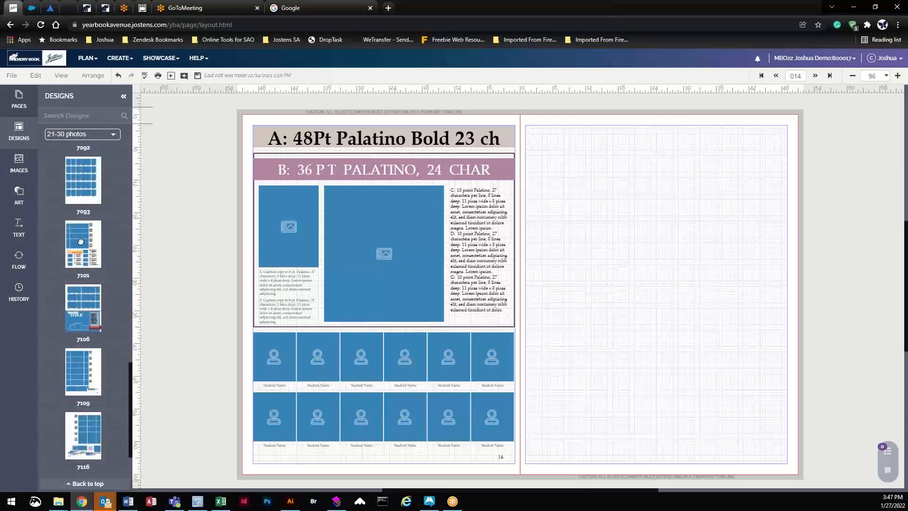
left_click_drag(85, 244, 651, 266)
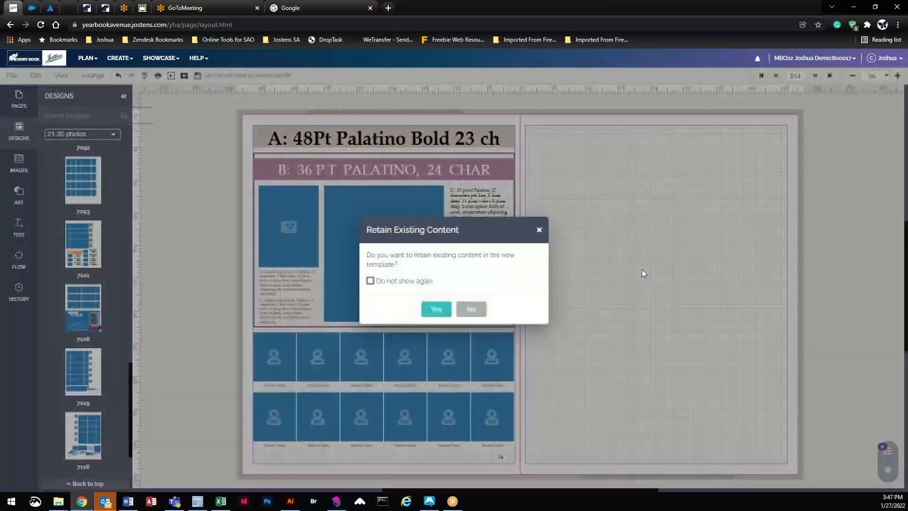
Step: Keep existing content for design 7101, then select and deselect its 30-portrait grid
left_click(436, 309)
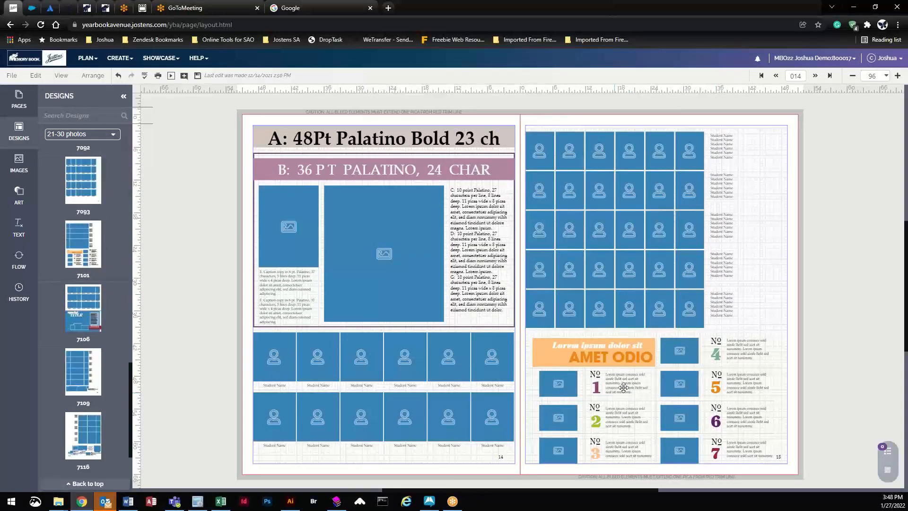
left_click(598, 159)
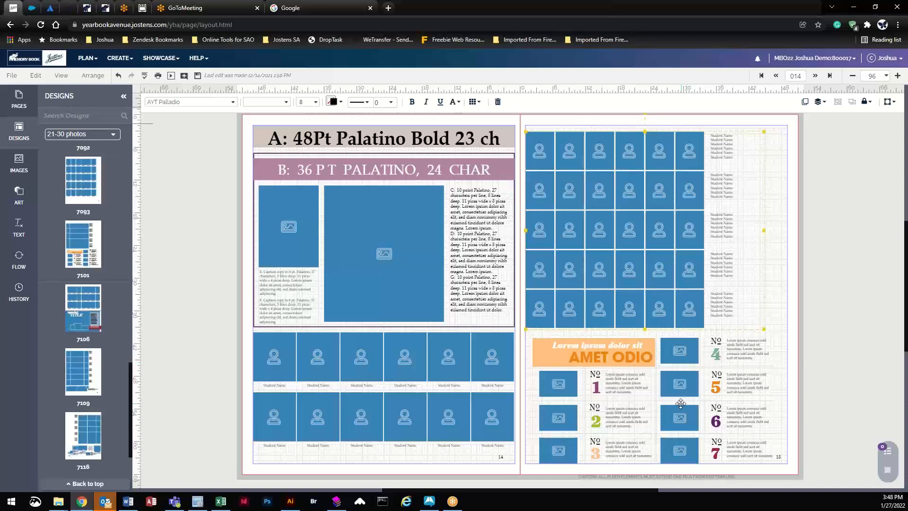
key("alt+Tab")
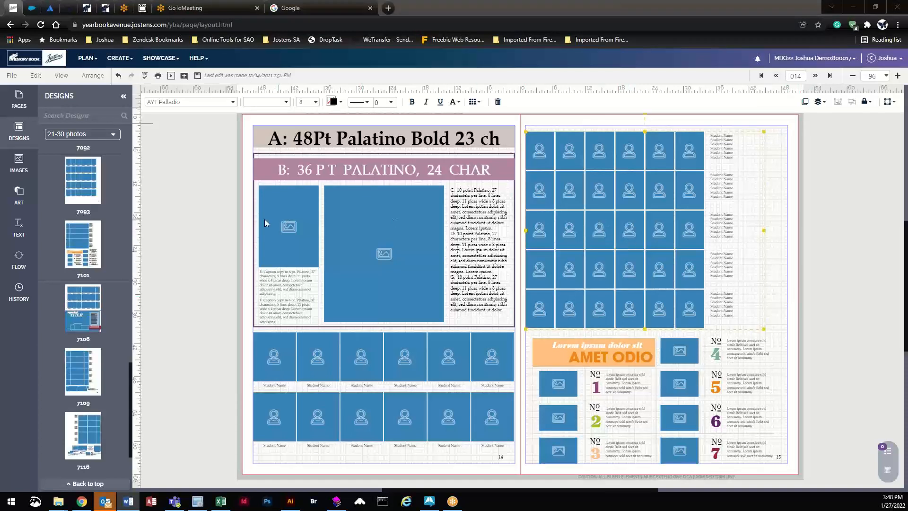
left_click(211, 189)
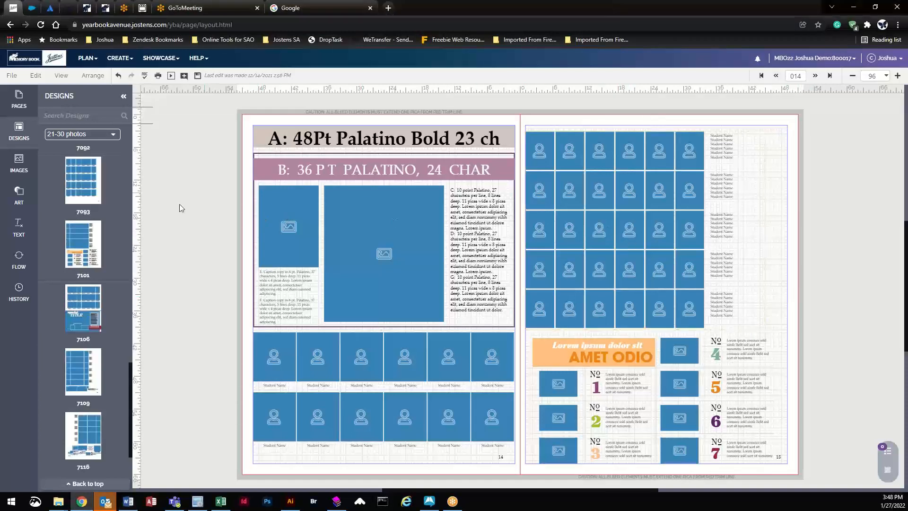
key("alt+Tab")
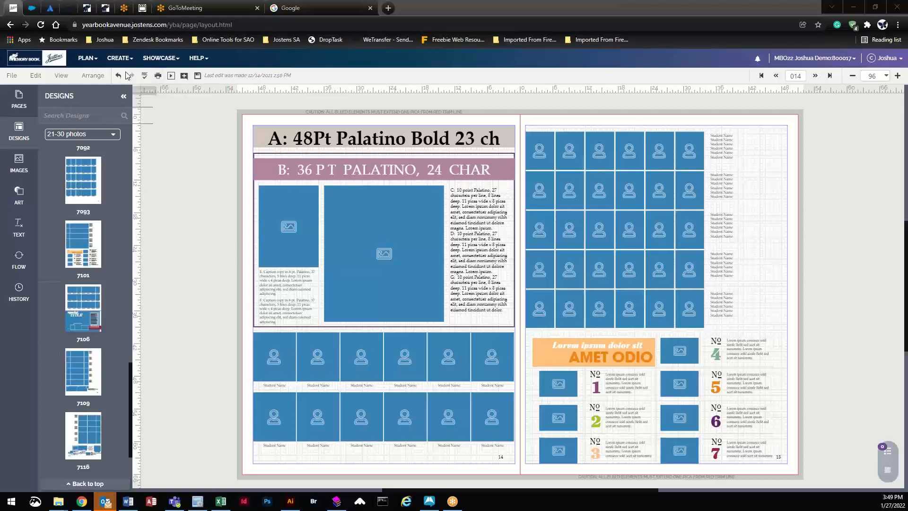
Step: Open the Image Library from CREATE, confirm leaving the layout, and dismiss the folder-states note
left_click(119, 57)
left_click(130, 97)
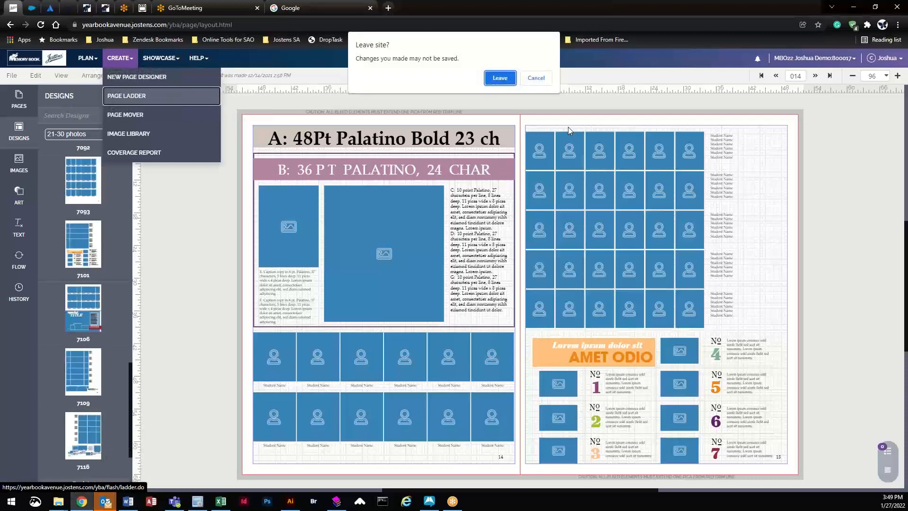
left_click(537, 77)
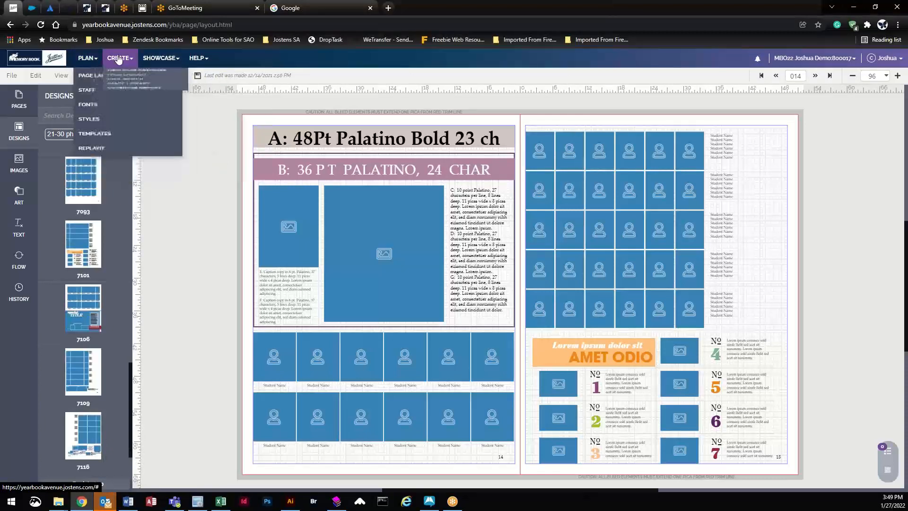
mouse_move(118, 60)
left_click(134, 133)
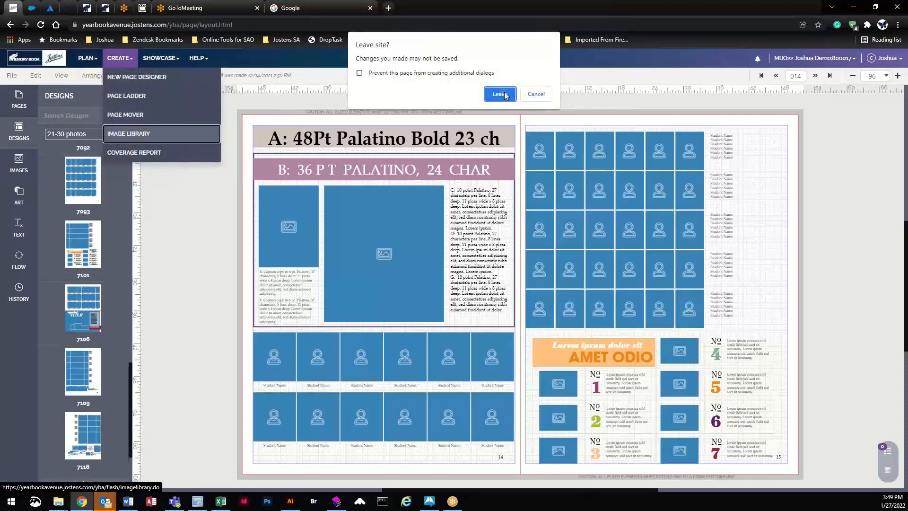
left_click(504, 95)
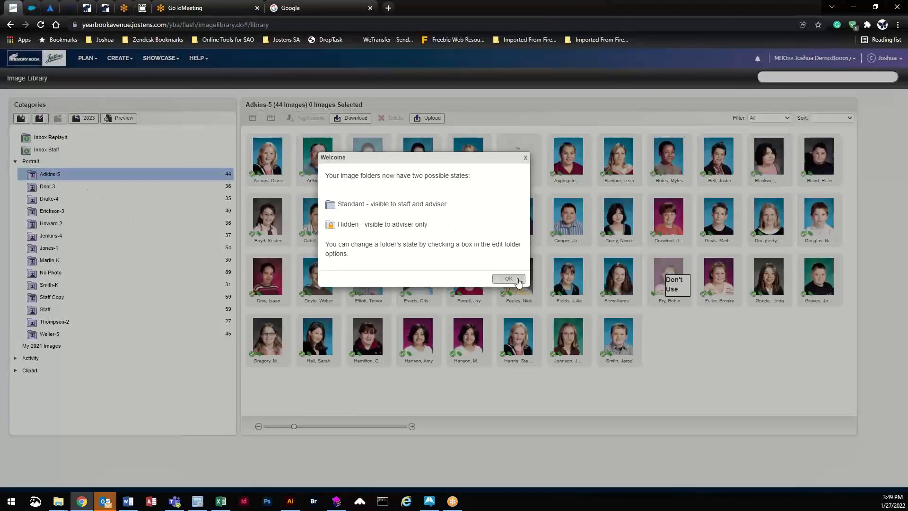
left_click(508, 276)
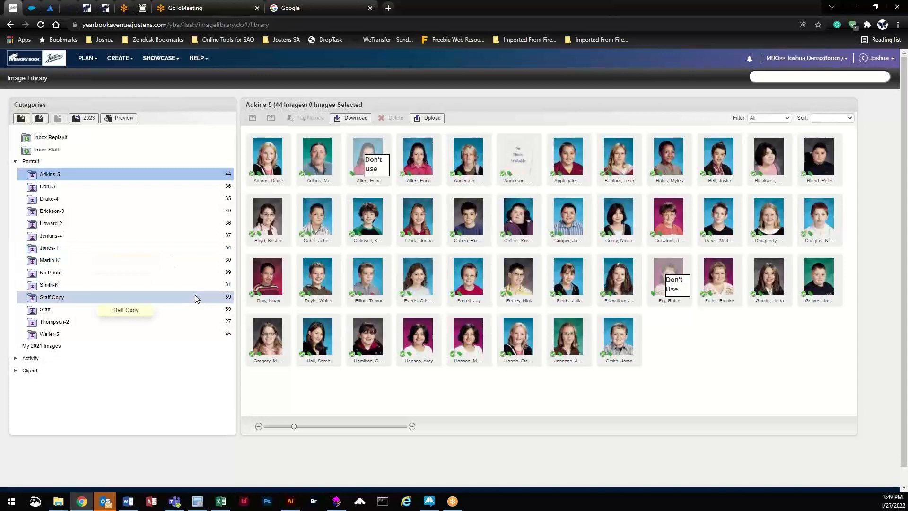